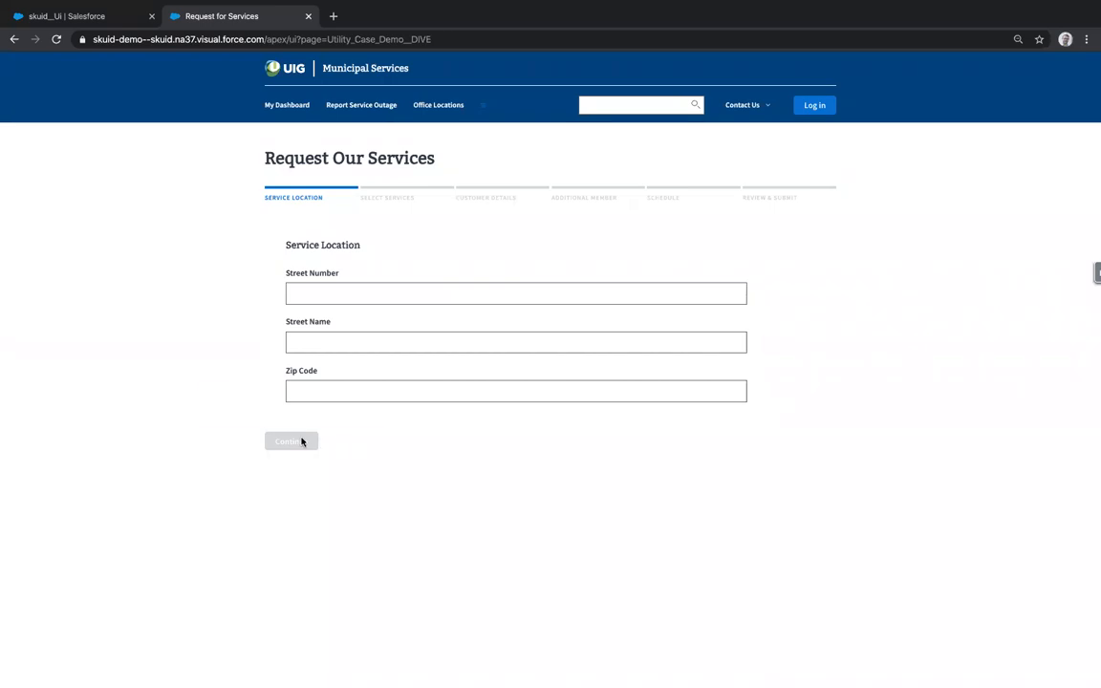
- Enter street number 123, street name Fourth St. and zip 56789, then continue
mouse_move(300, 441)
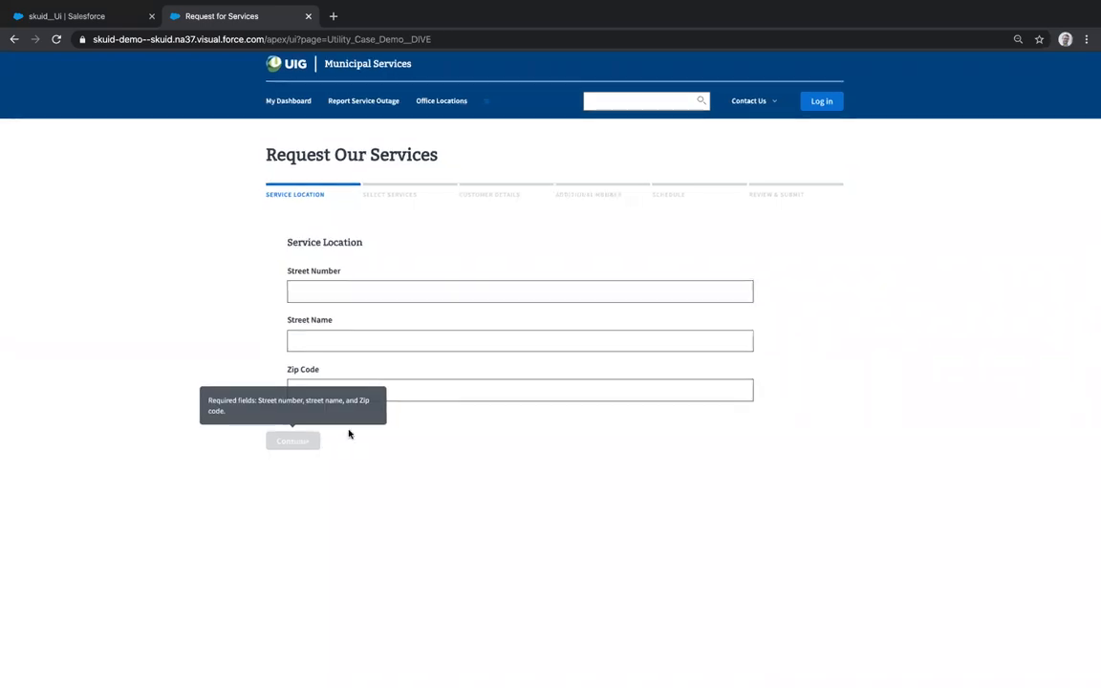
scroll(348, 435, "up", 5)
scroll(671, 446, "down", 5)
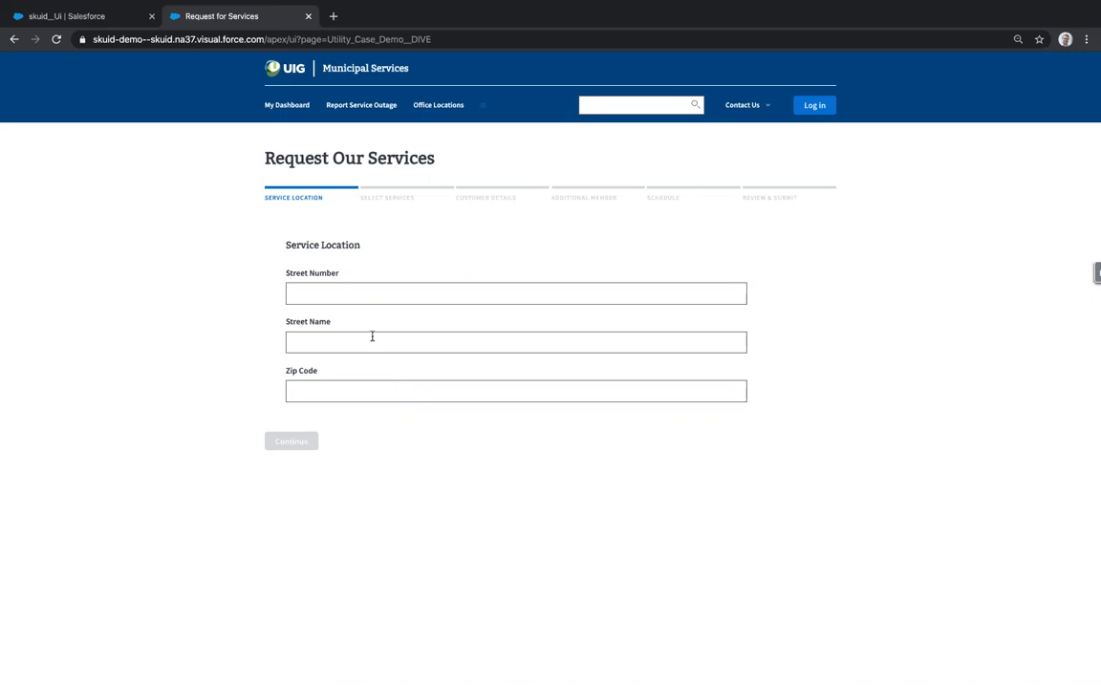
left_click(369, 297)
type("123")
type("Fourth S")
type("t.")
type("56789")
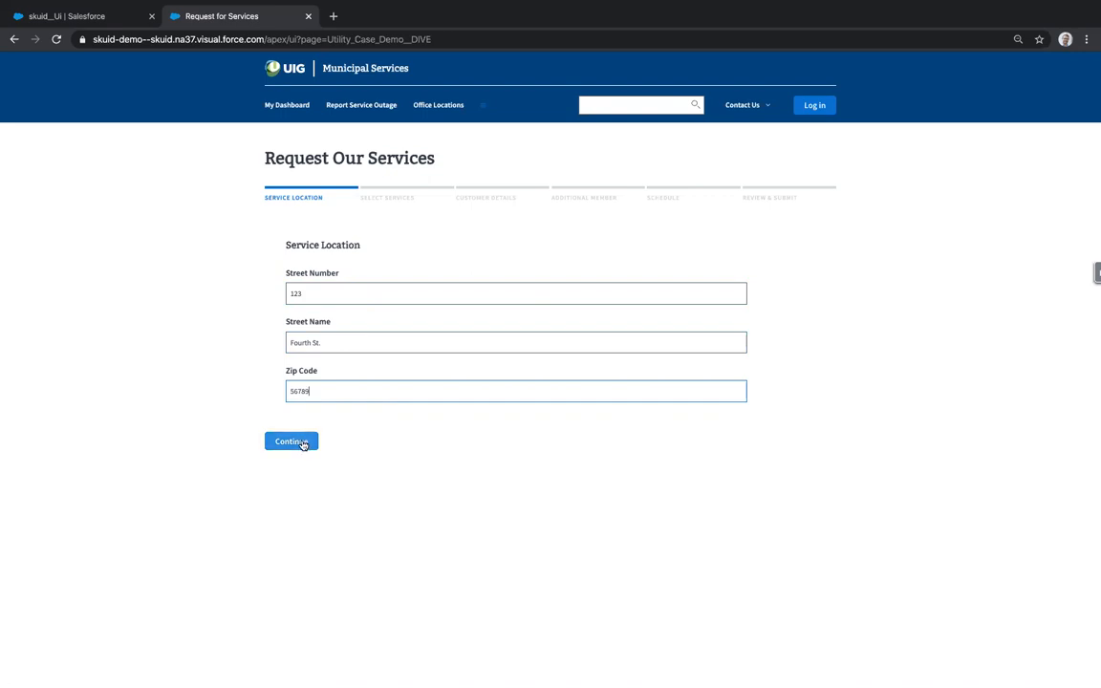
left_click(300, 445)
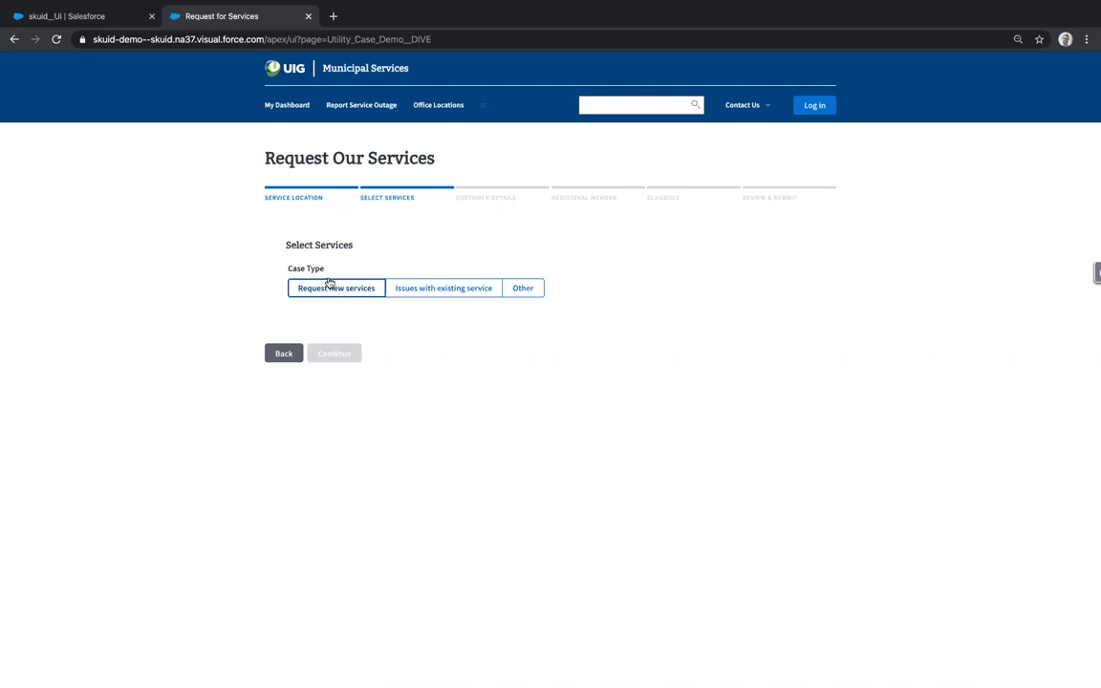
- Choose Request new services as the Case Type
left_click(329, 285)
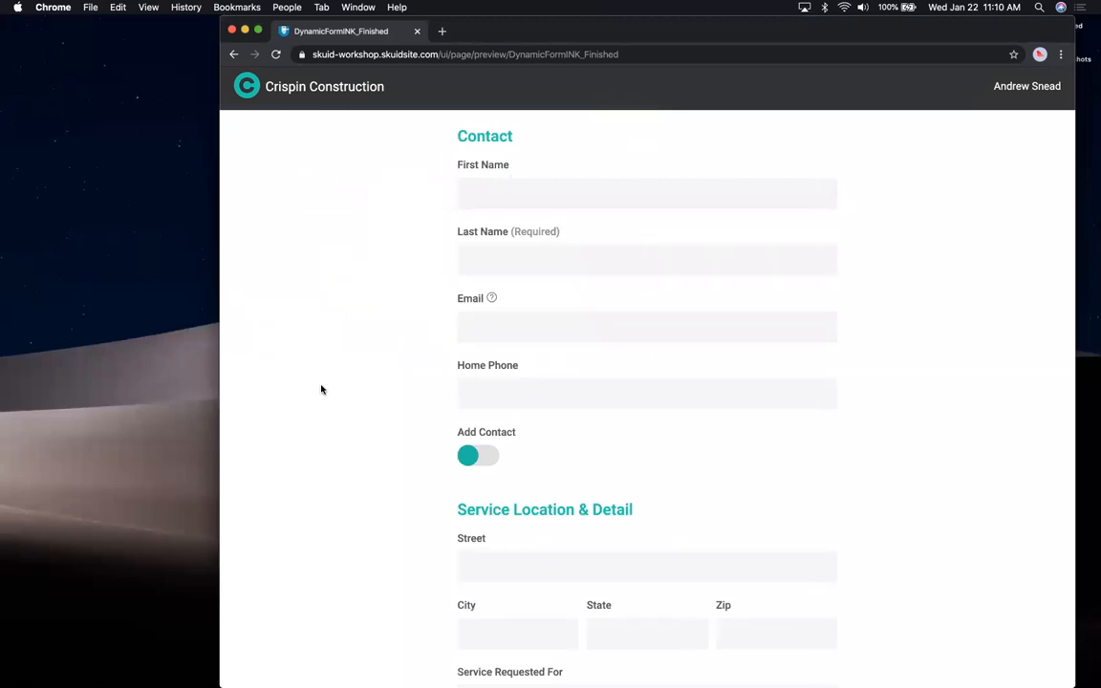
- Narrow the Crispin form window, toggle Add Contact on and off, then return to Request Our Services
scroll(321, 389, "down", 5)
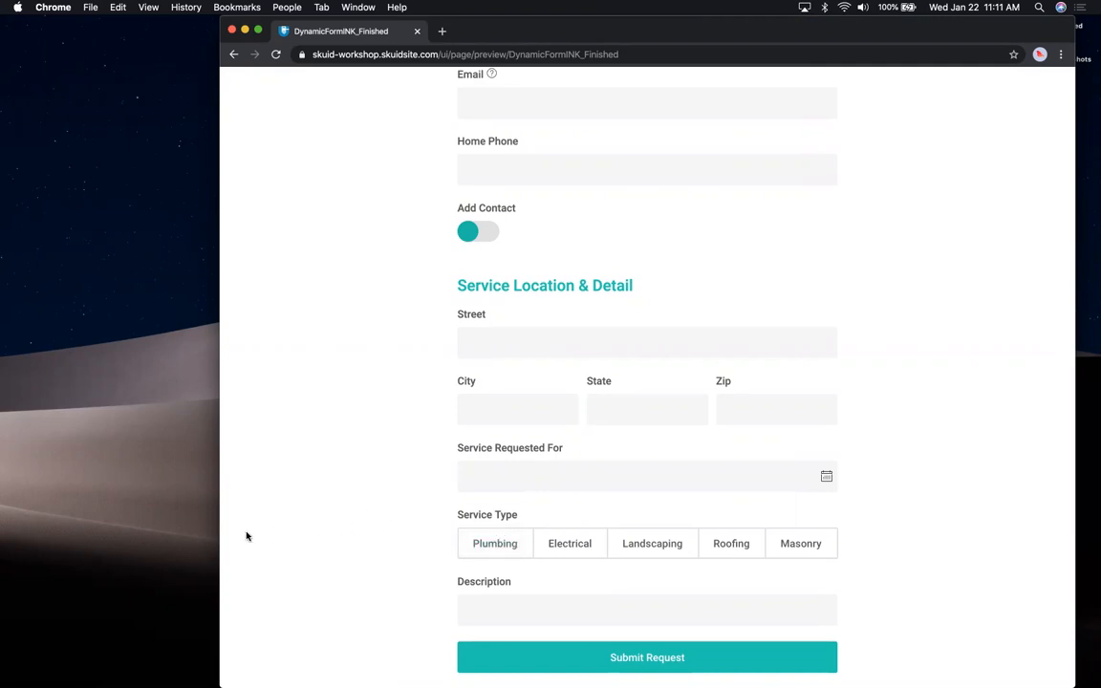
left_click_drag(221, 536, 558, 519)
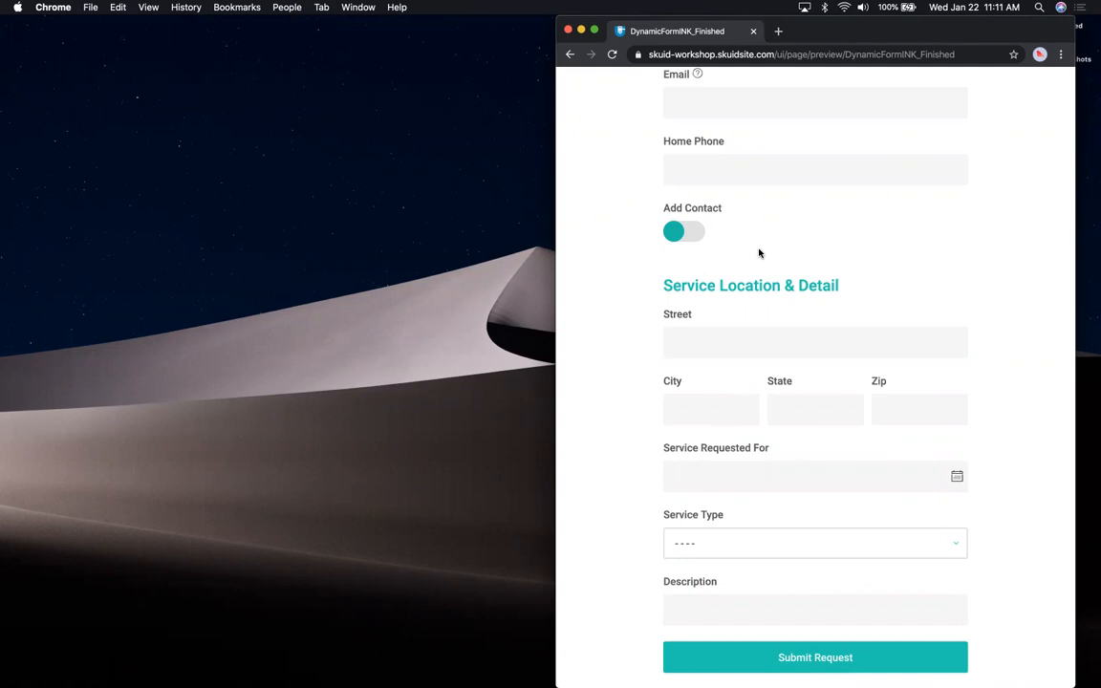
left_click(676, 234)
left_click(697, 231)
key("ctrl+Right")
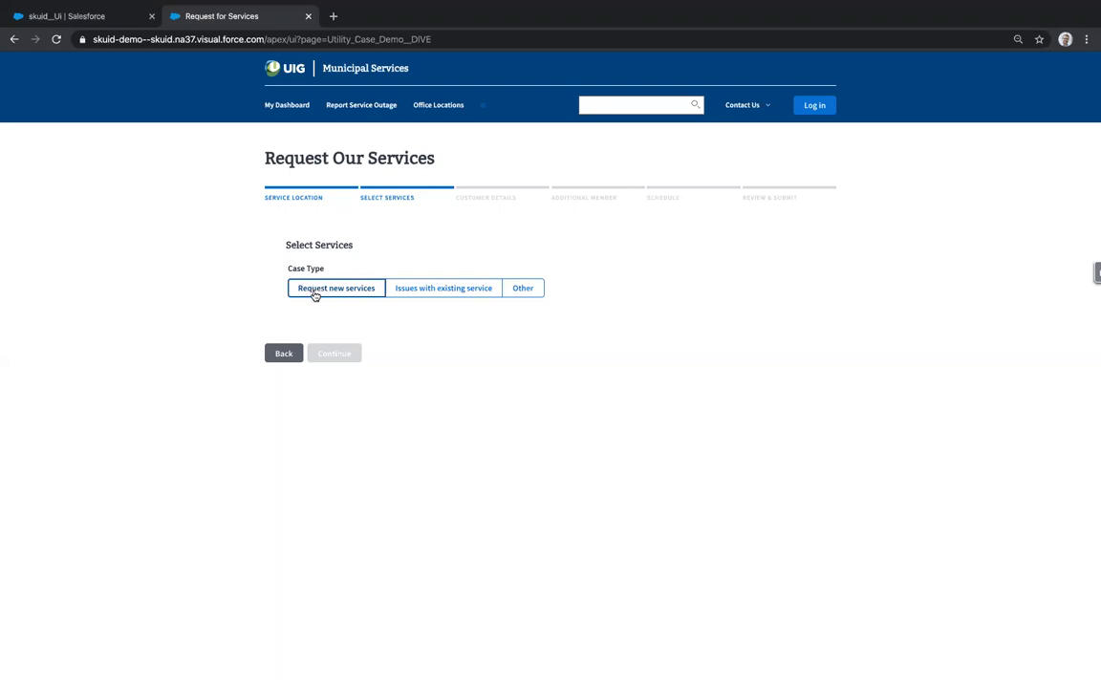
- Request new services with Utility and Internet as service types, re-toggling Internet
left_click(314, 294)
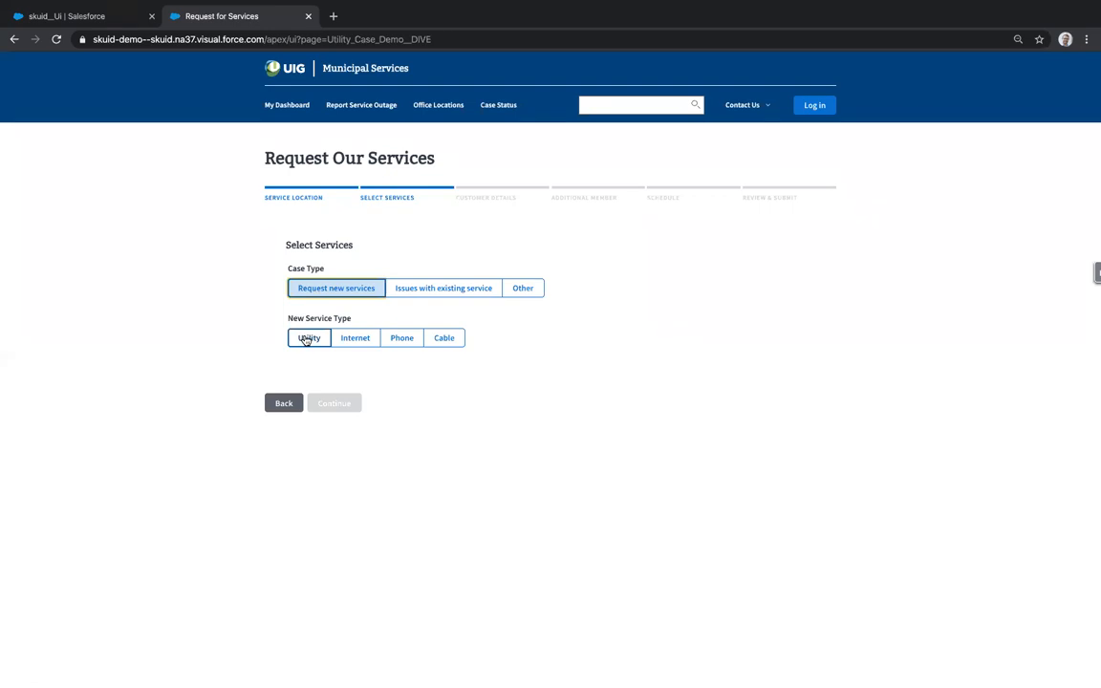
left_click(306, 339)
left_click(359, 338)
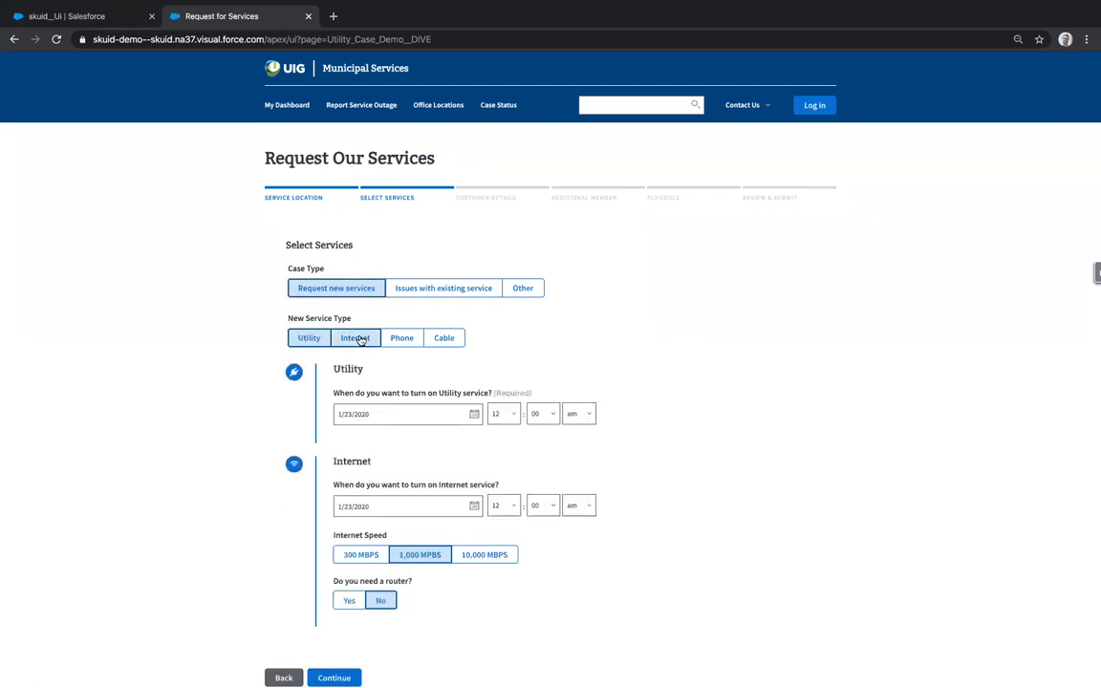
left_click(359, 340)
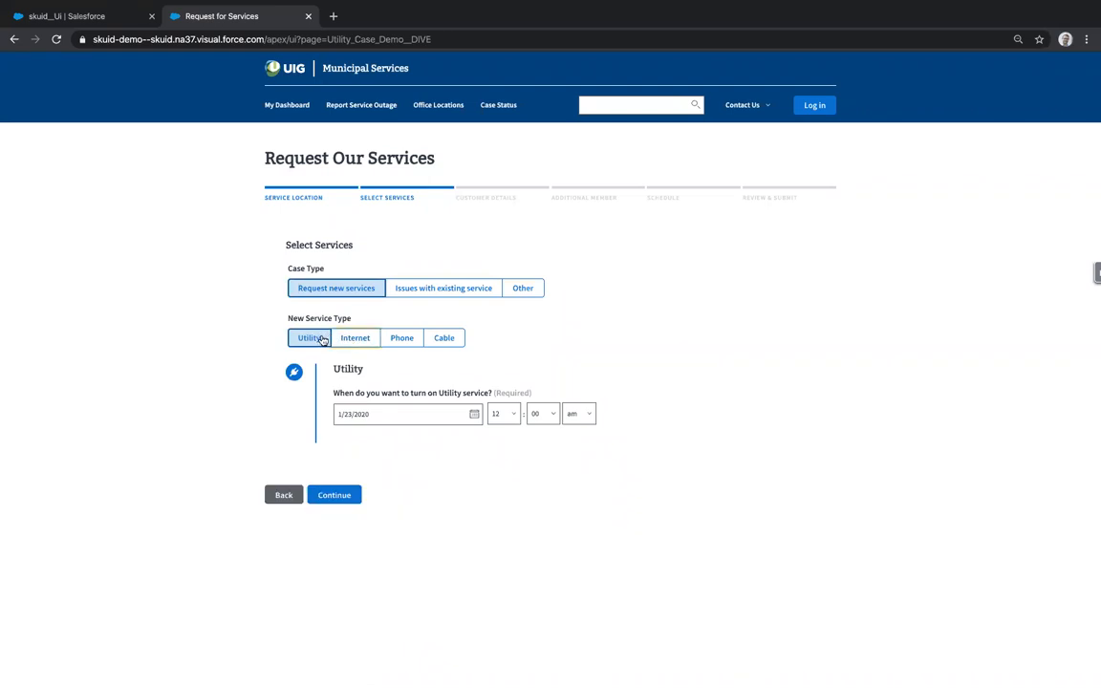
left_click(354, 342)
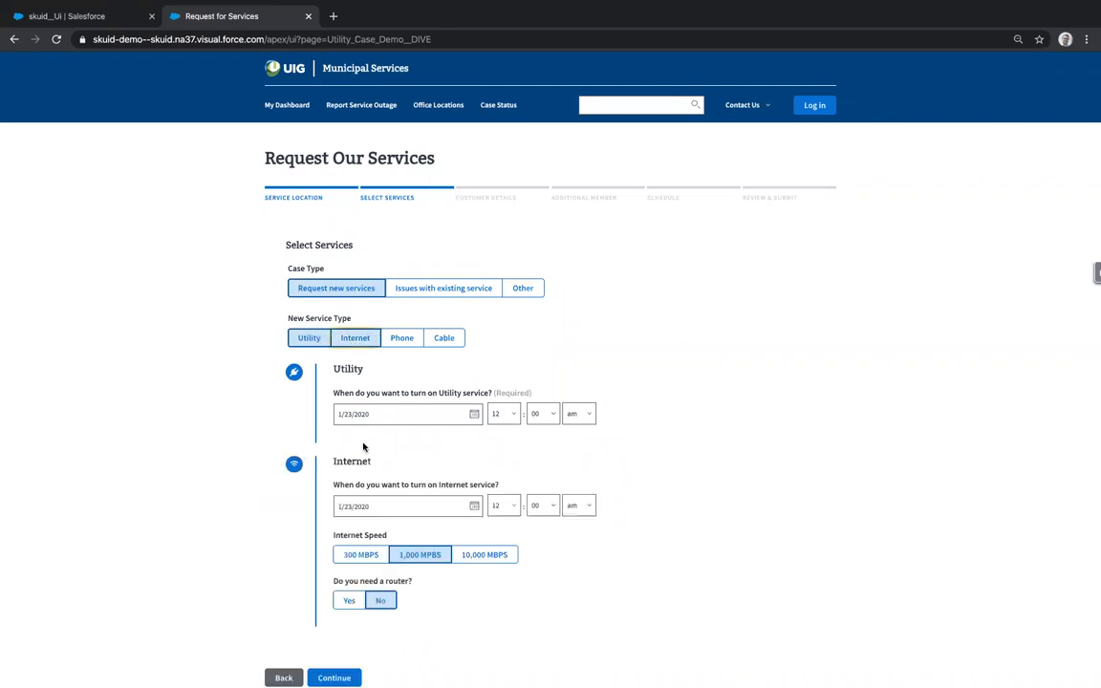
scroll(363, 446, "down", 1)
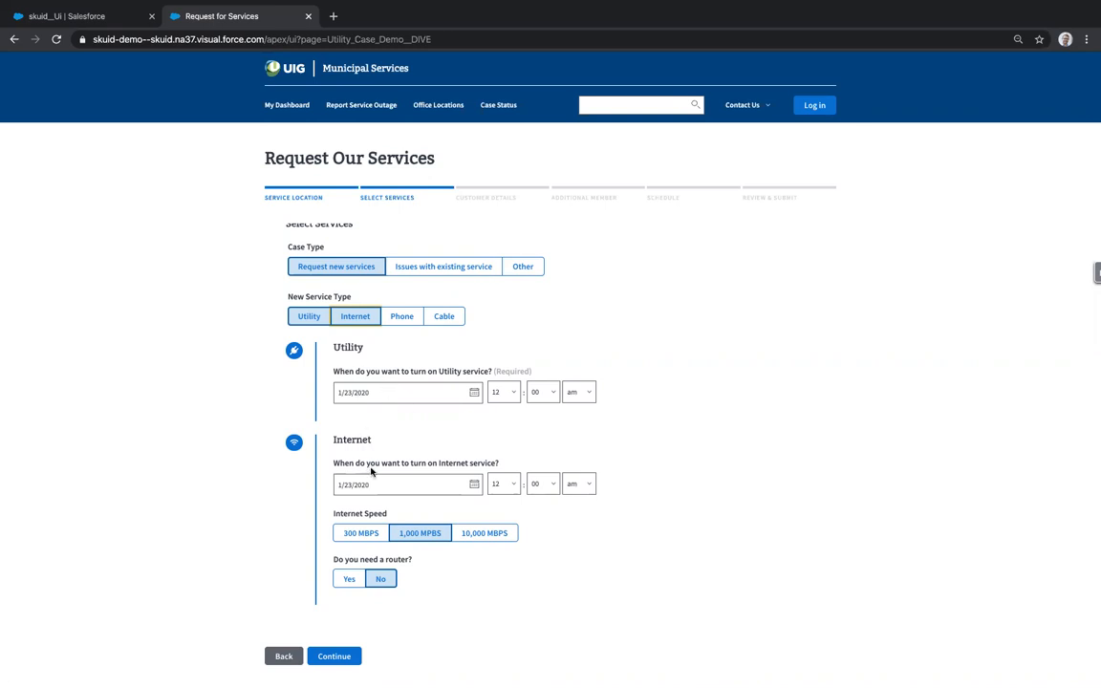
scroll(371, 470, "down", 1)
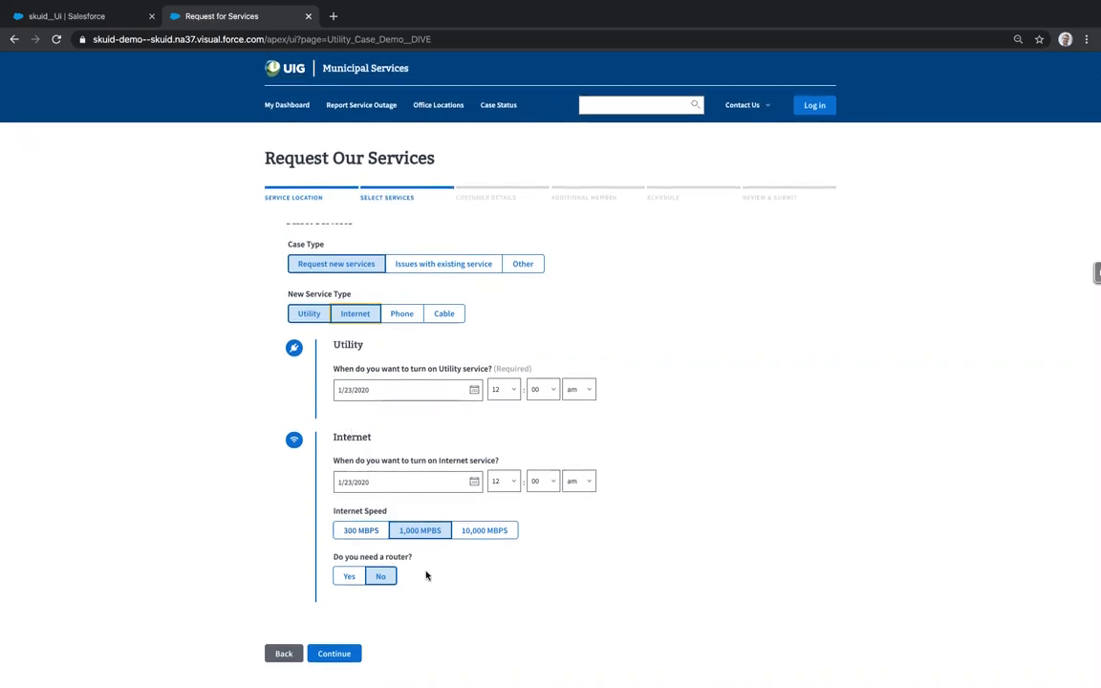
- Answer Yes to needing a router, then deselect and reselect Internet and Utility
left_click(352, 579)
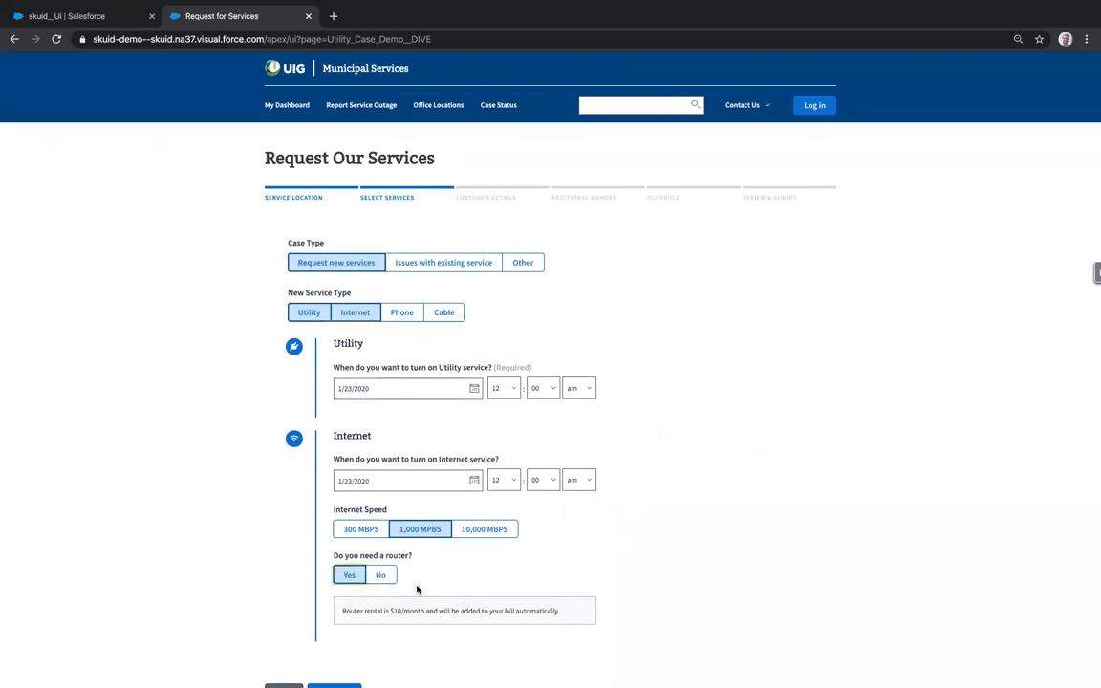
scroll(416, 589, "down", 1)
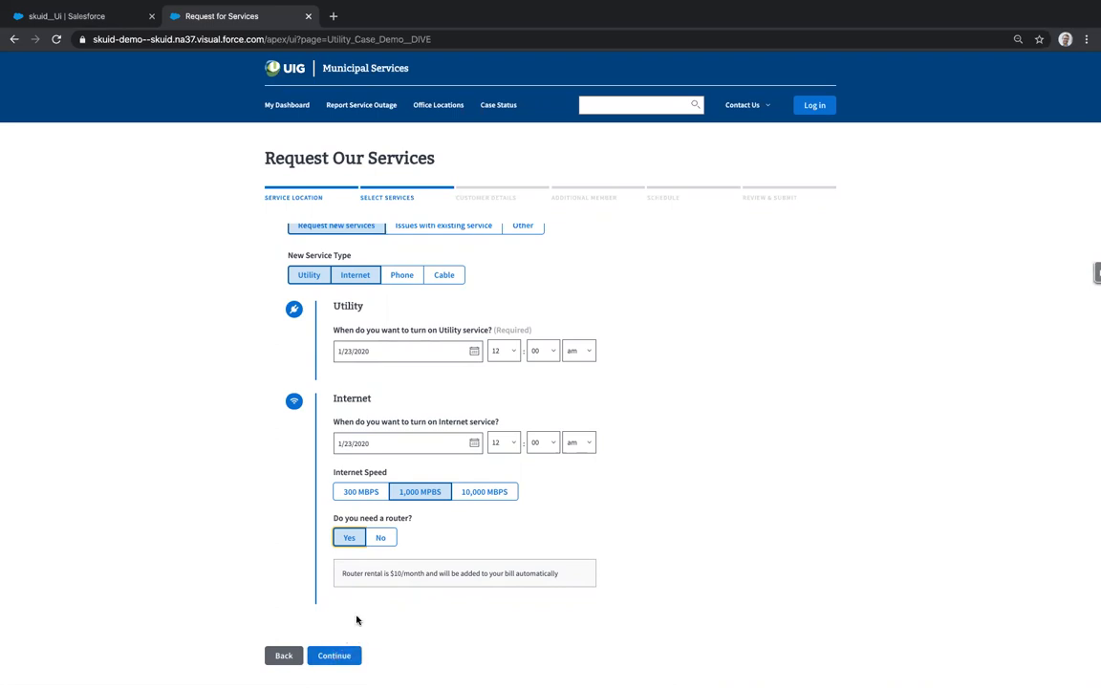
left_click(338, 273)
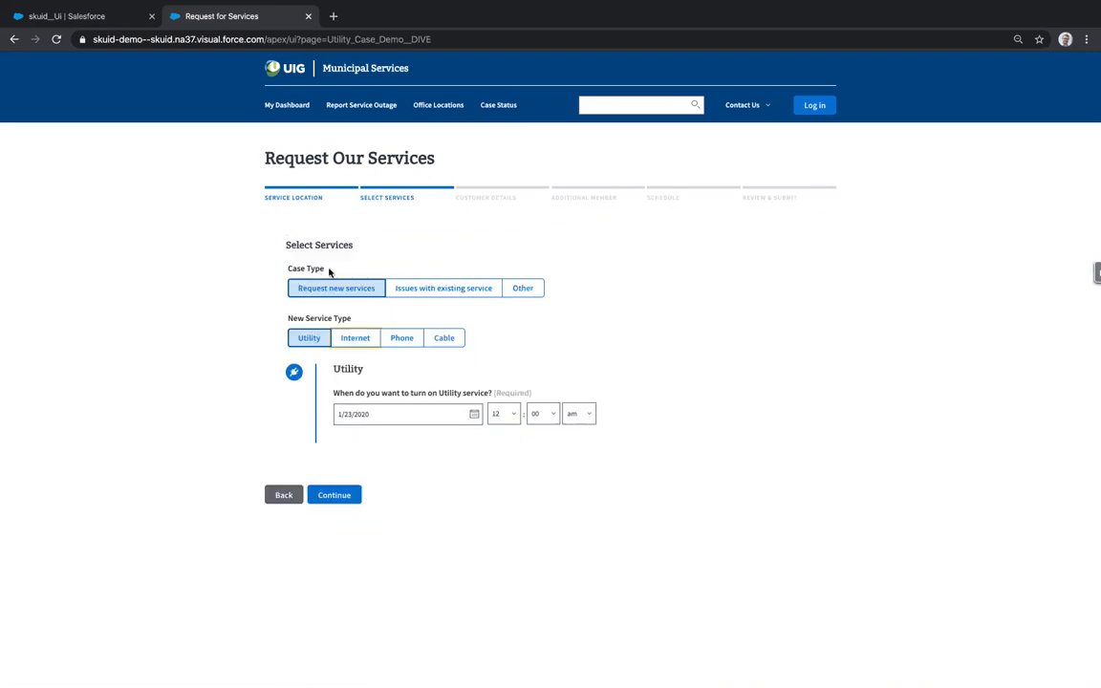
left_click(307, 338)
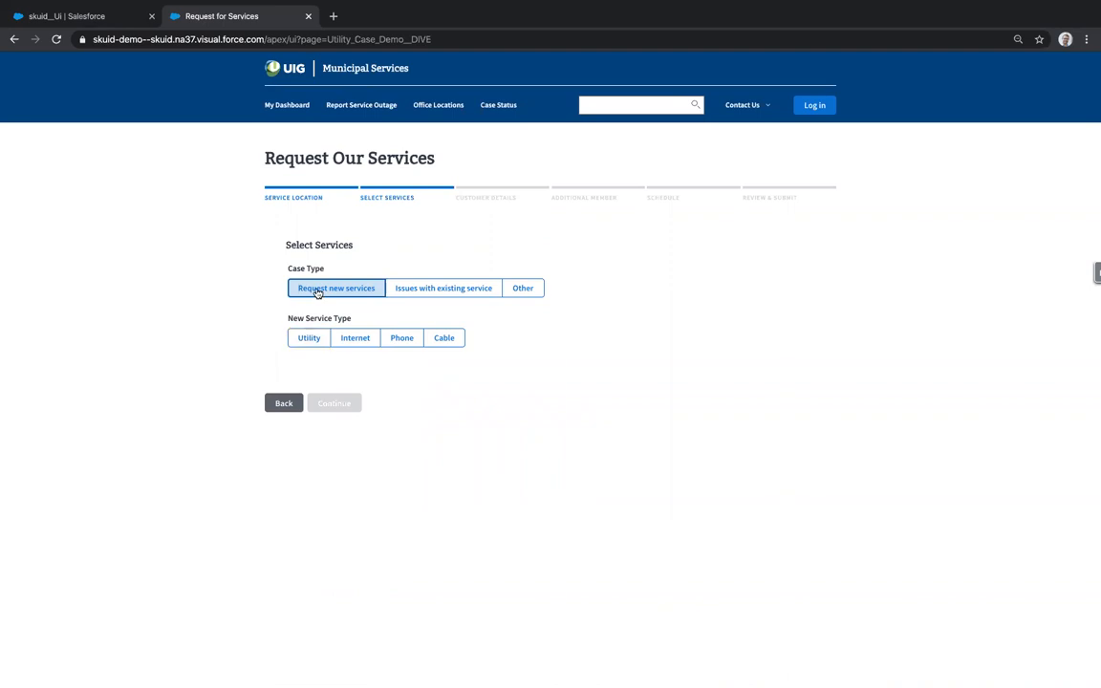
left_click(308, 338)
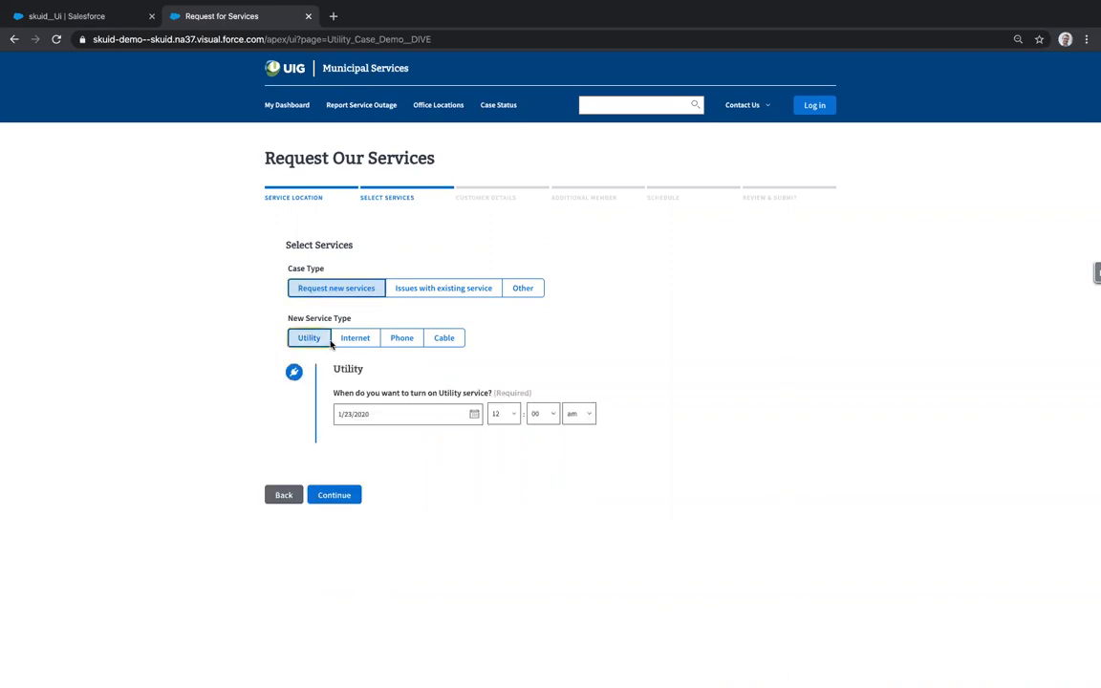
left_click(357, 338)
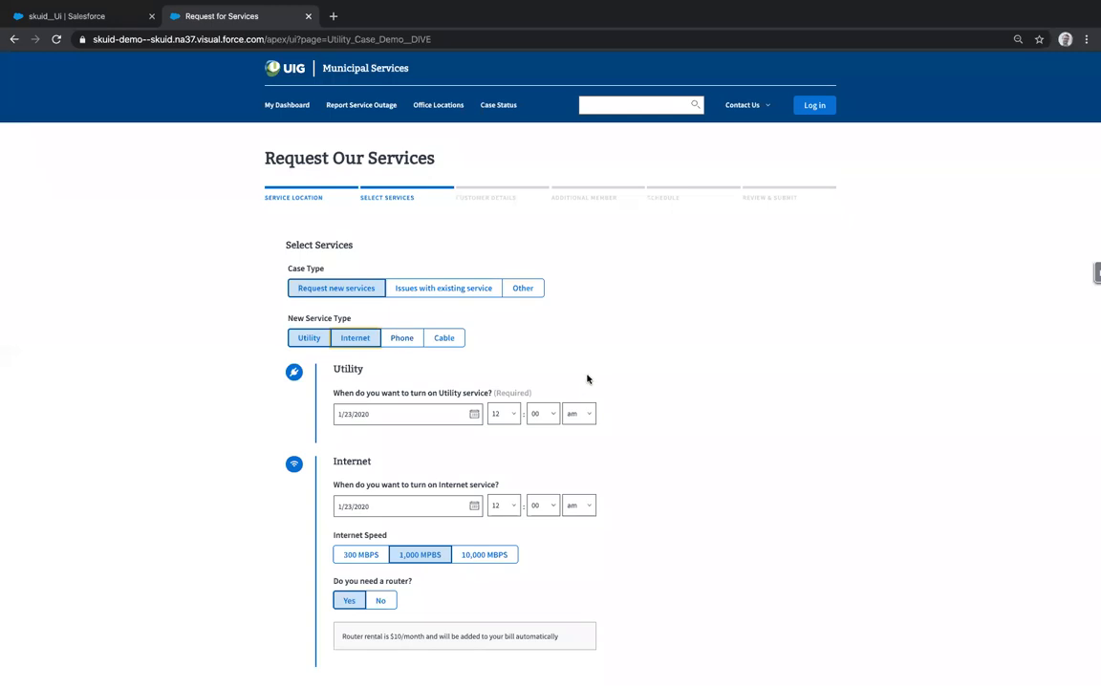
- Set the Utility and Internet start dates to February 1, 2020
scroll(420, 413, "down", 2)
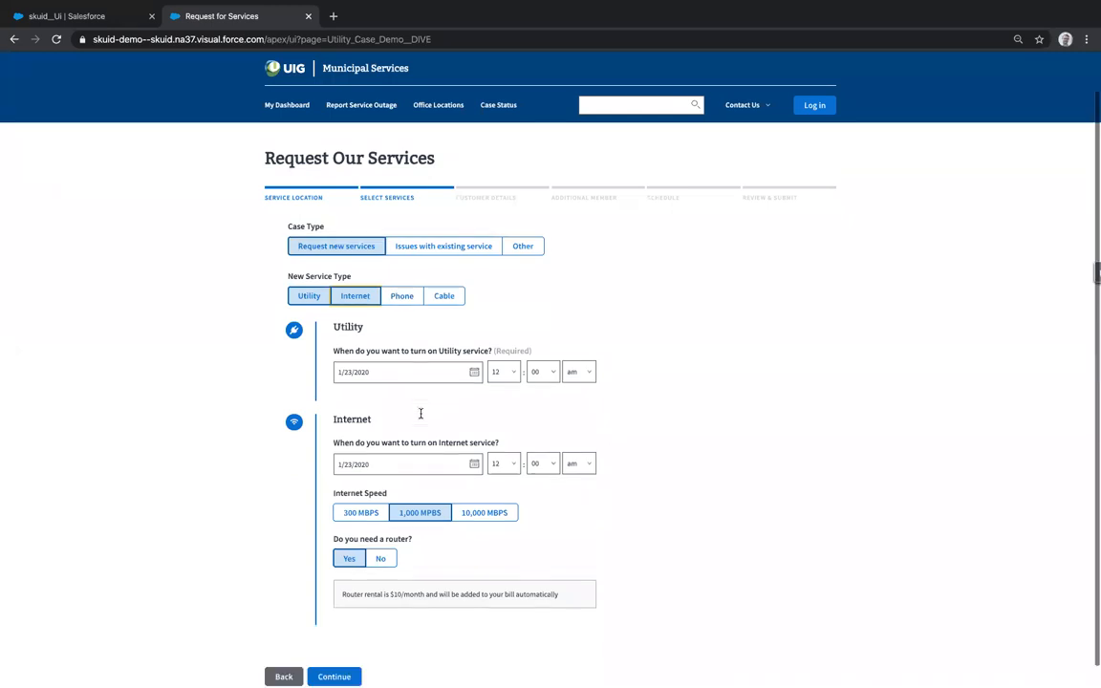
left_click(416, 349)
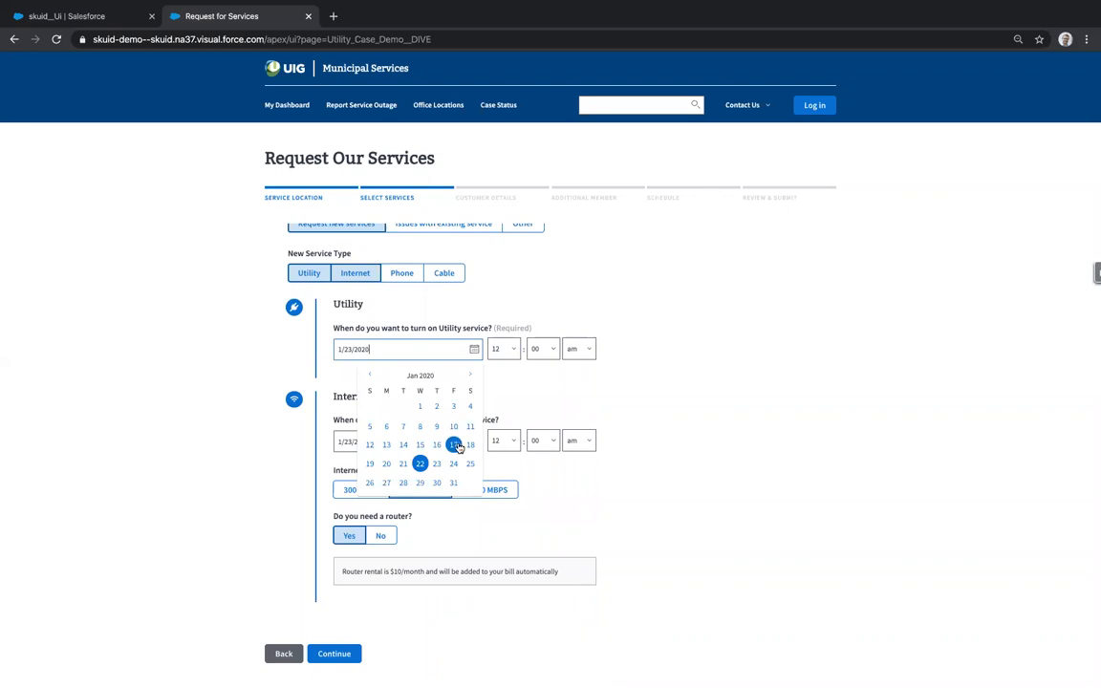
left_click(470, 376)
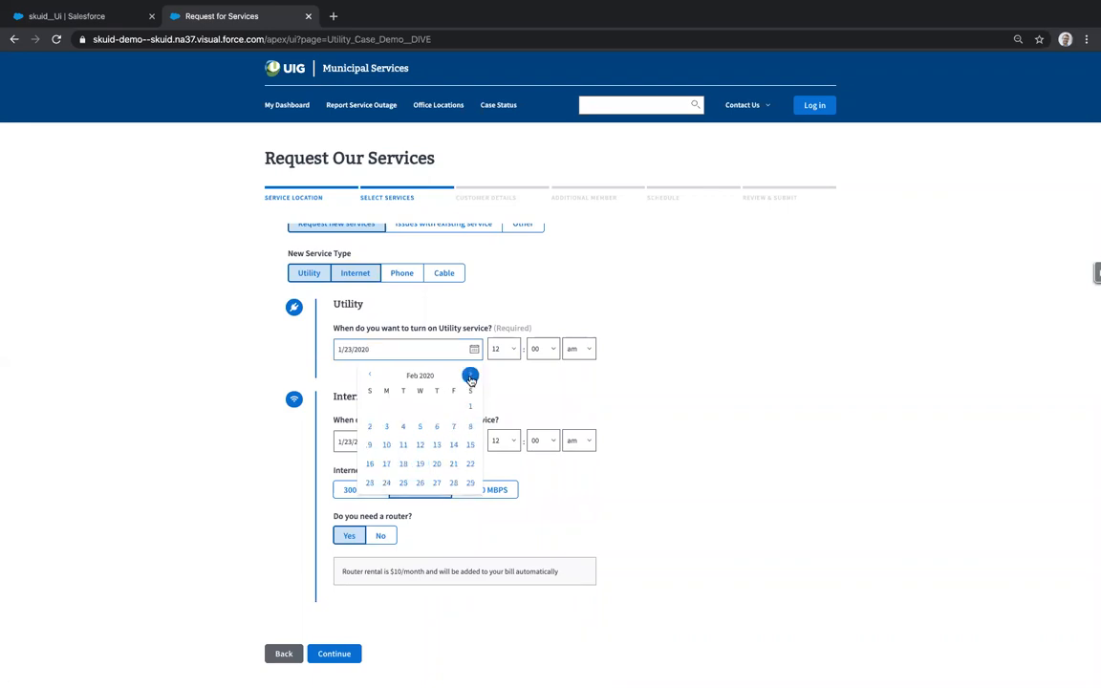
left_click(470, 407)
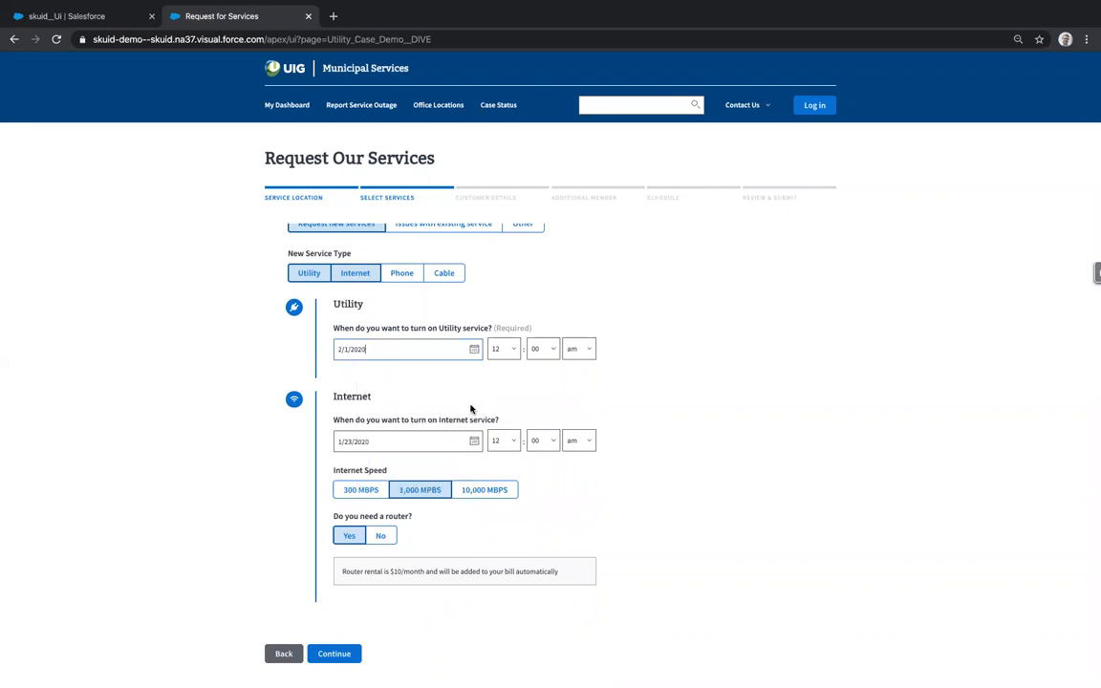
left_click(474, 441)
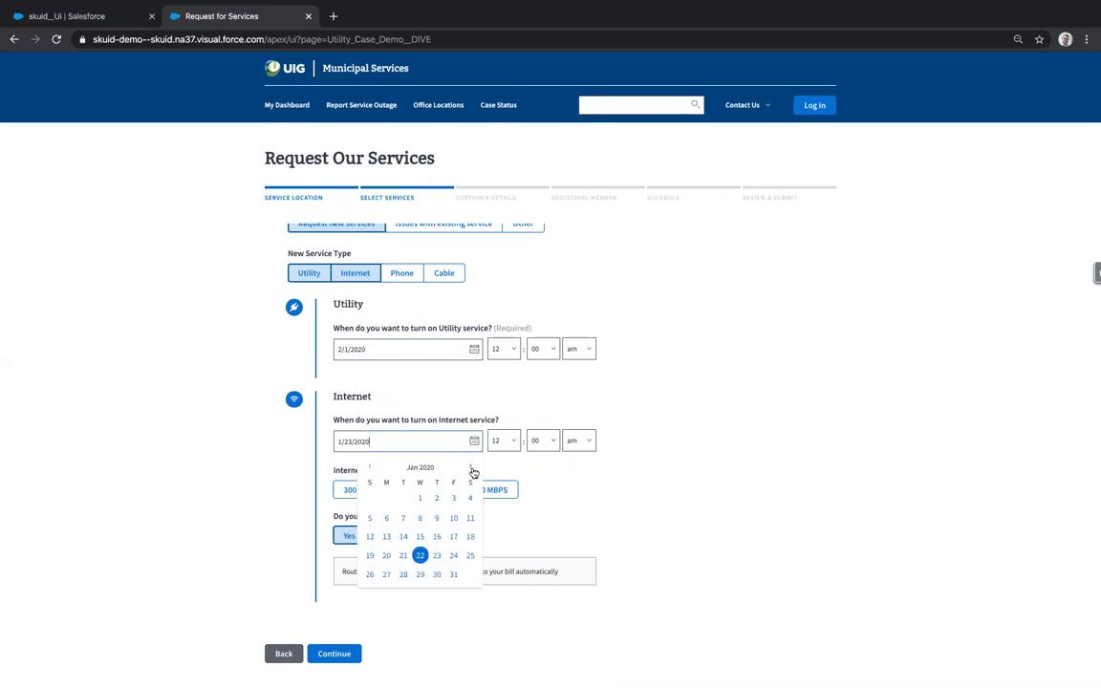
left_click(469, 467)
left_click(471, 498)
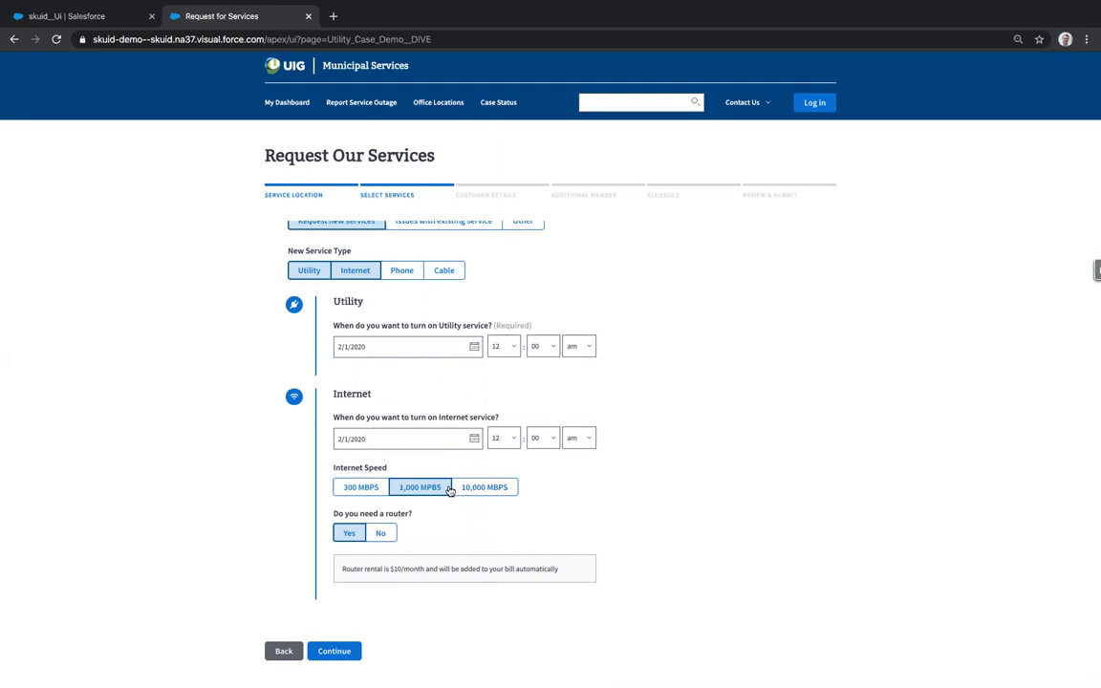
- Add Cable as a service type and set the Phone and Cable start dates to February 1, 2020
left_click(442, 273)
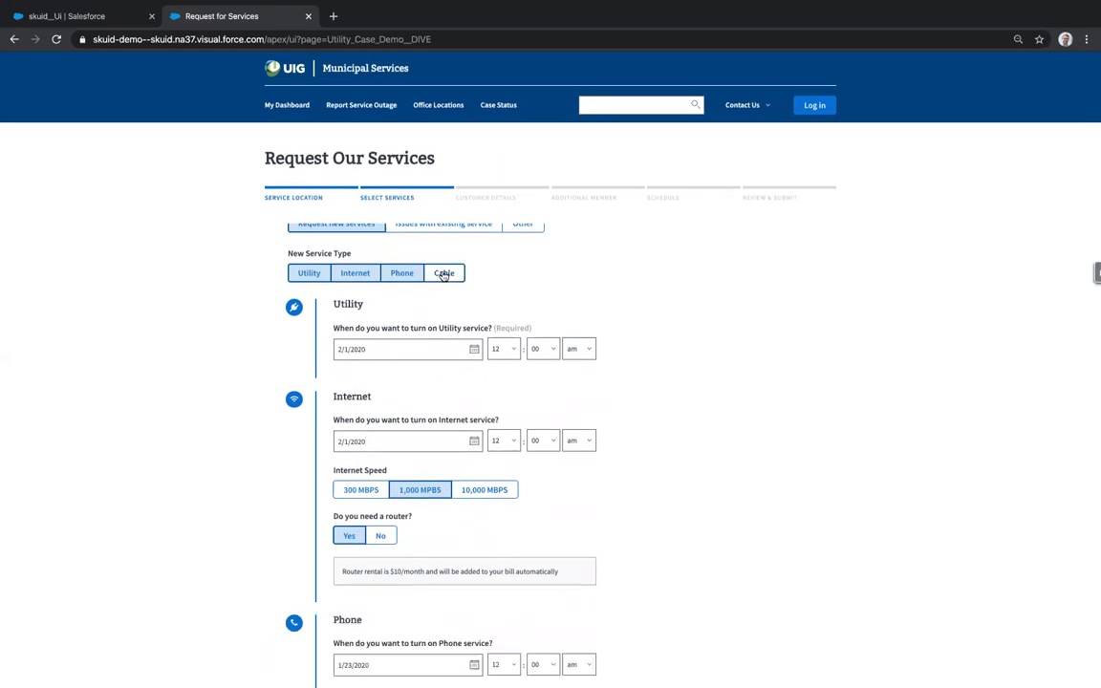
scroll(445, 398, "down", 3)
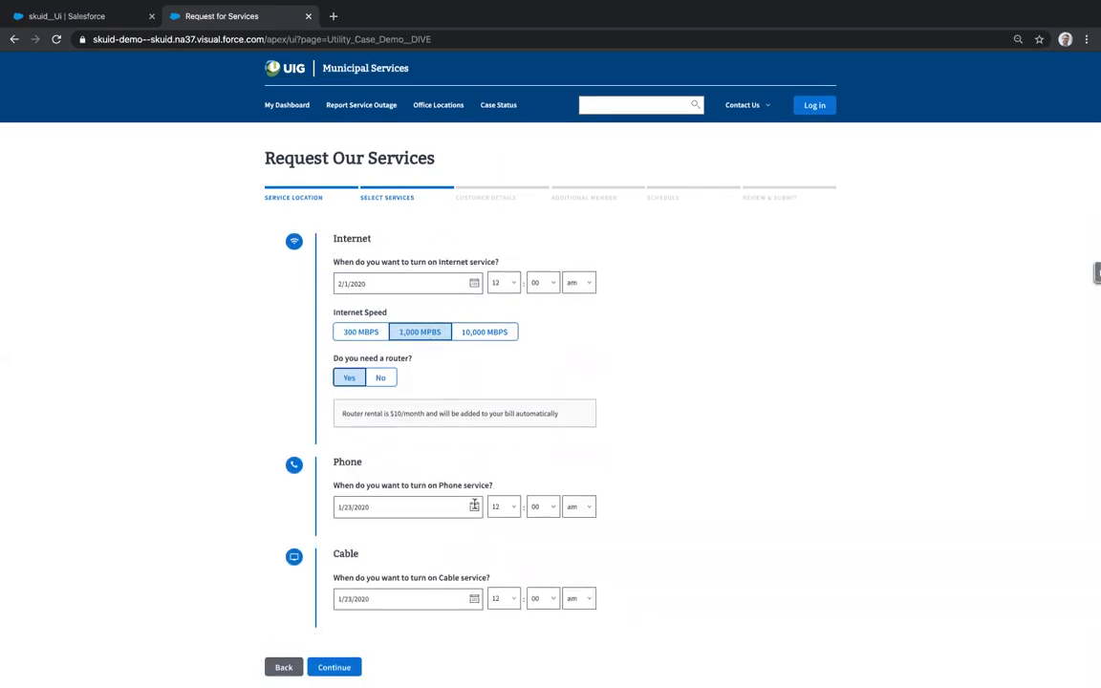
left_click(406, 506)
left_click(472, 535)
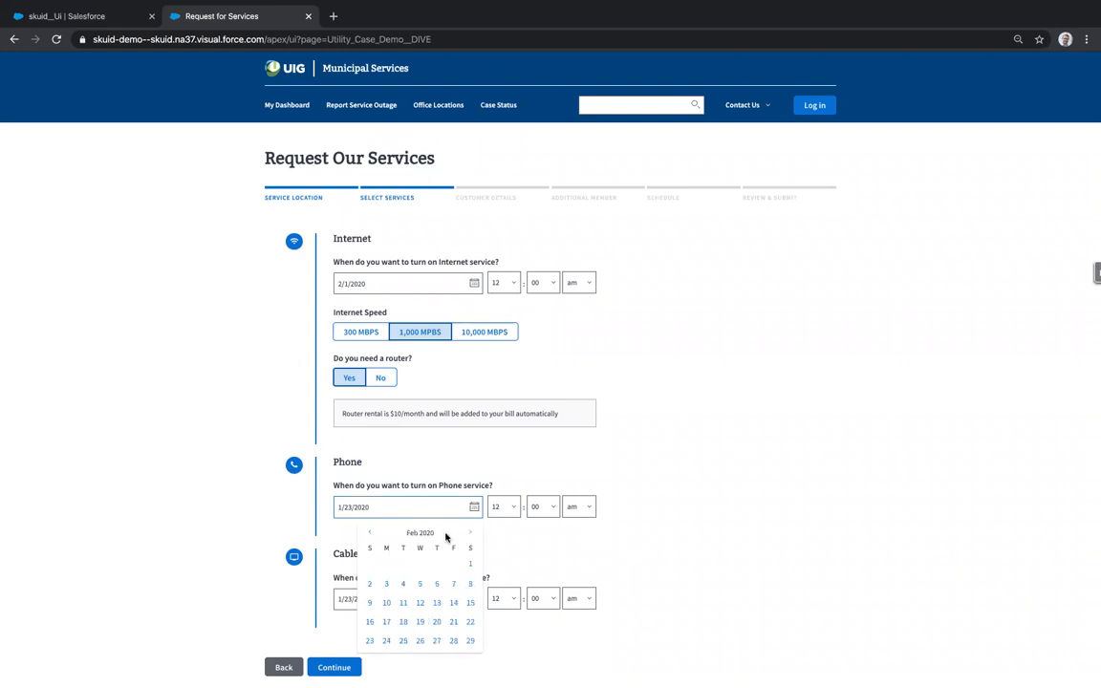
left_click(469, 562)
left_click(473, 596)
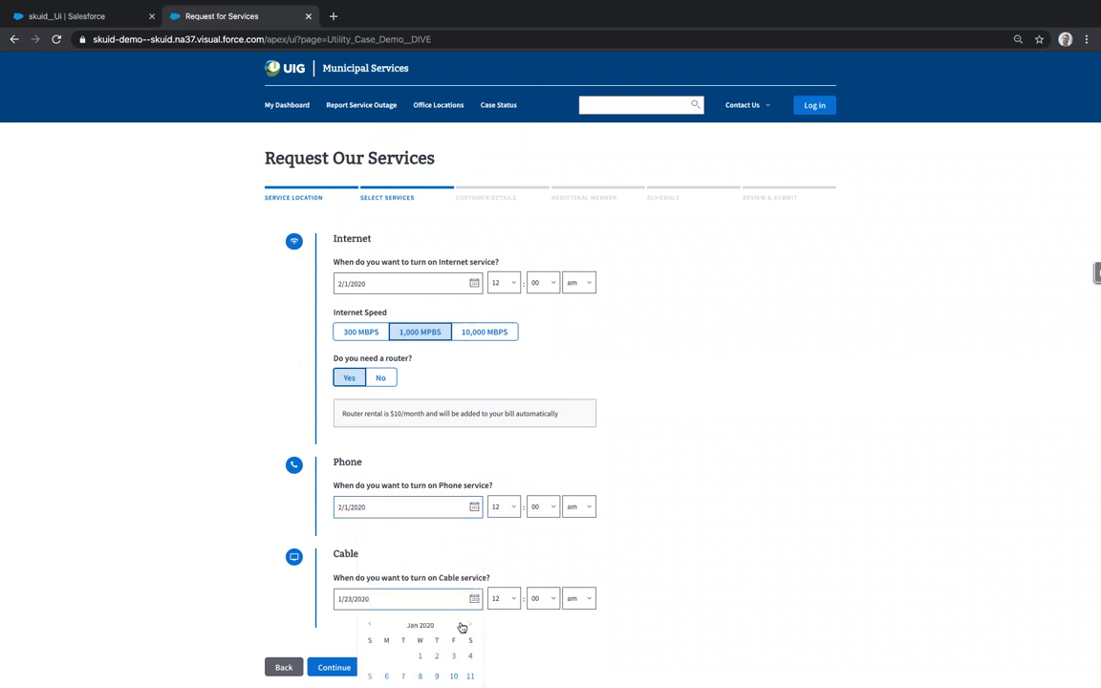
left_click(469, 624)
left_click(470, 655)
- Continue, then fill in the customer's first name, last name, e-mail and mobile phone fields
left_click(330, 667)
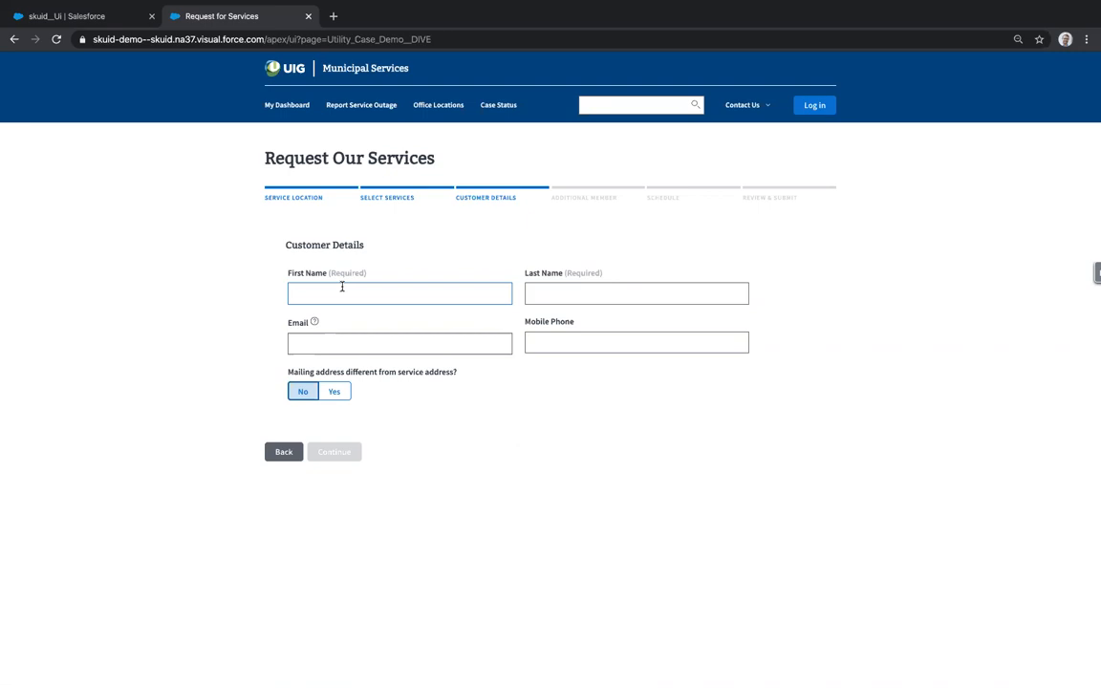
key("Tab")
key("Tab")
type("111")
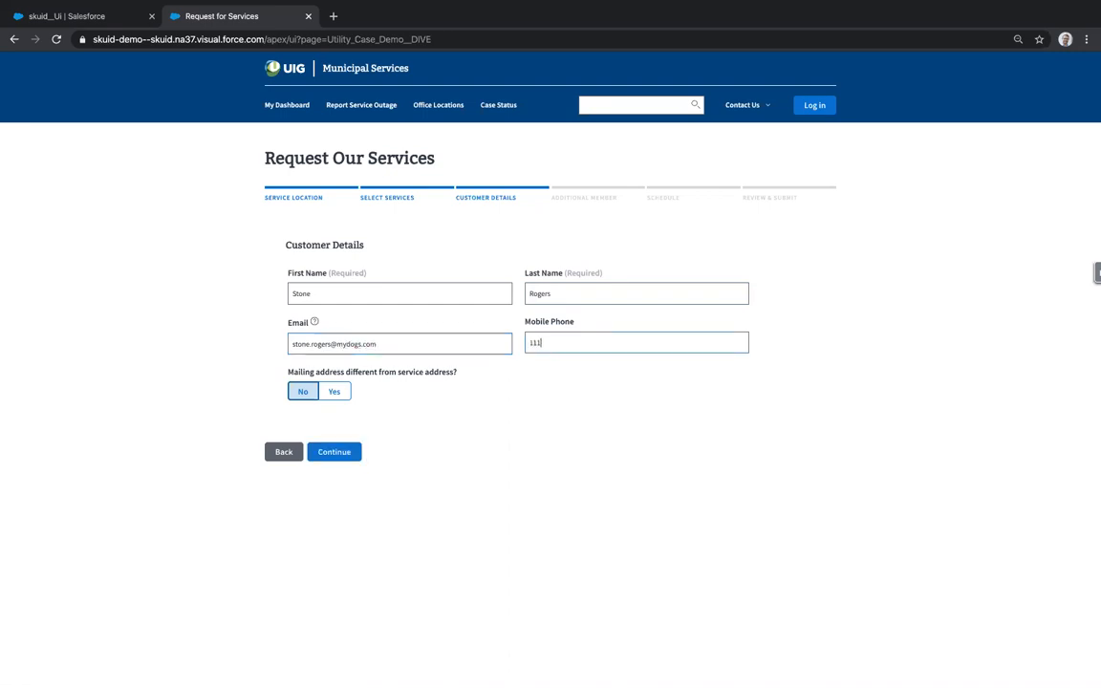
type("-111-1111")
- Switch the mailing address answer to Yes and back to No, then continue
left_click(335, 392)
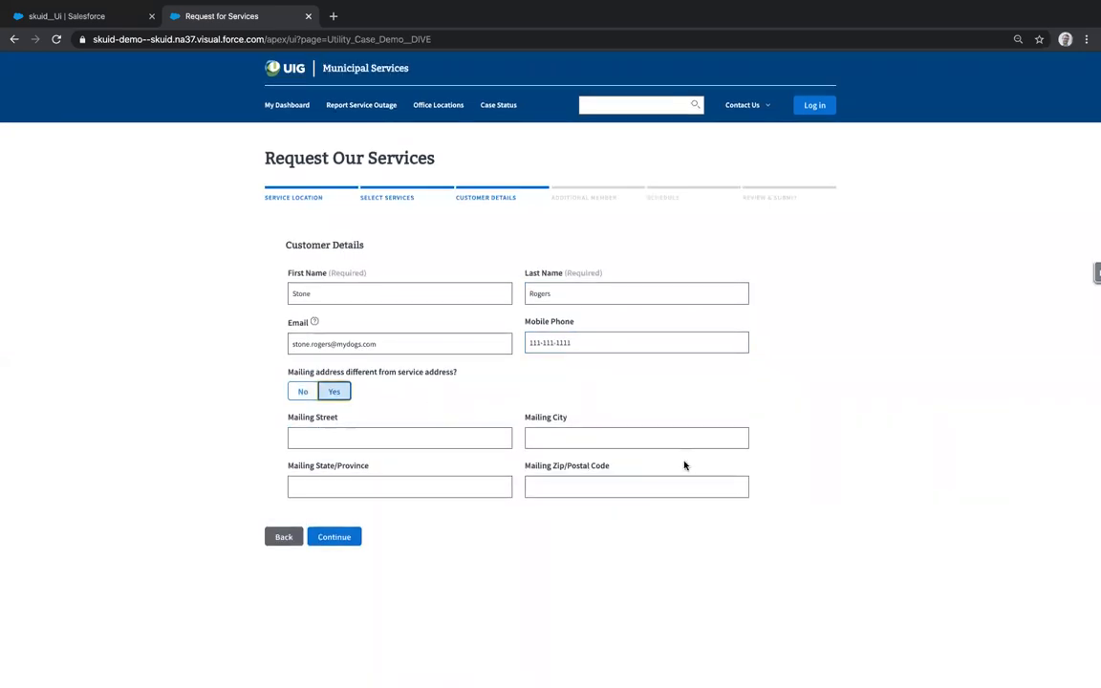
left_click(304, 392)
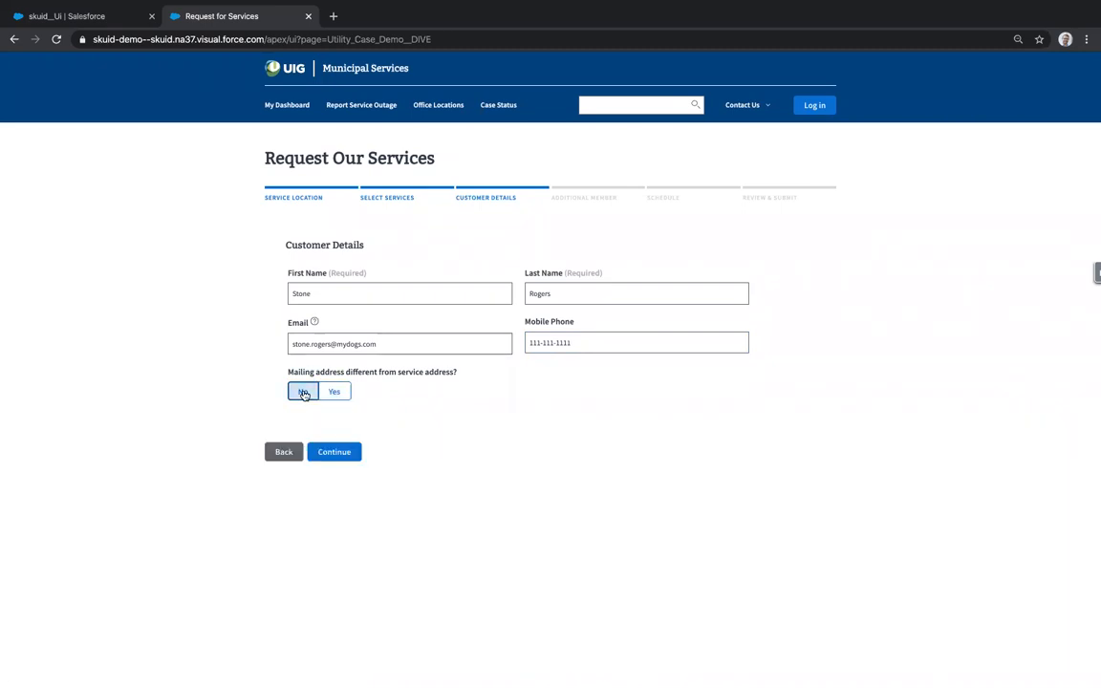
left_click(350, 453)
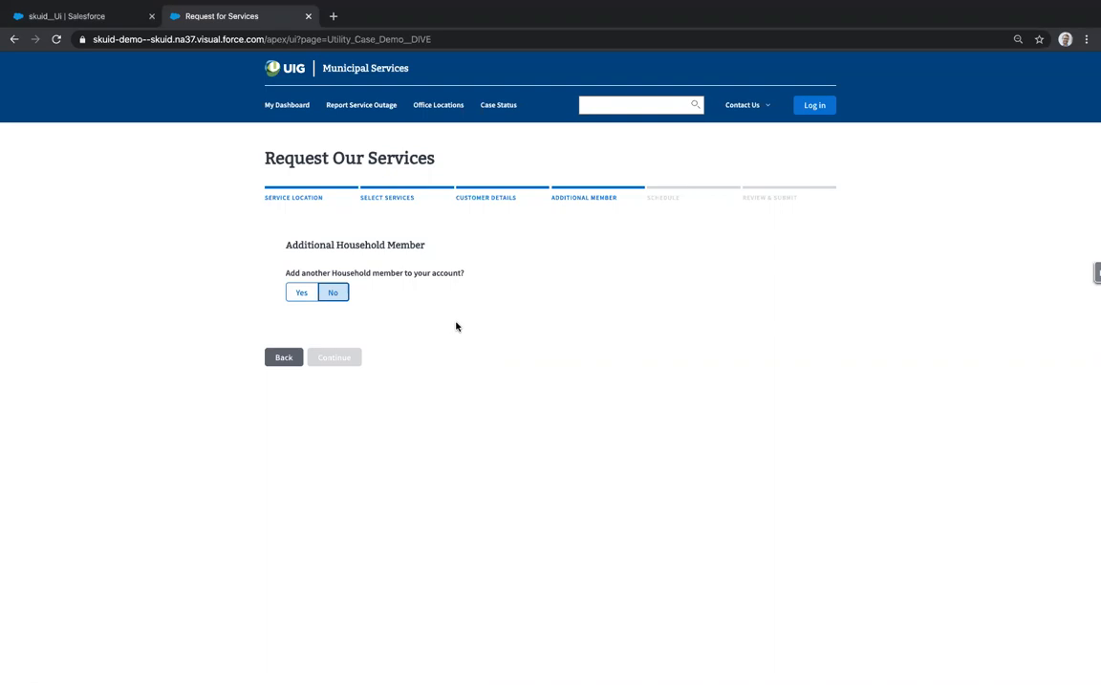
- Add a household member, enter their name, e-mail and mobile phone, and continue
left_click(304, 295)
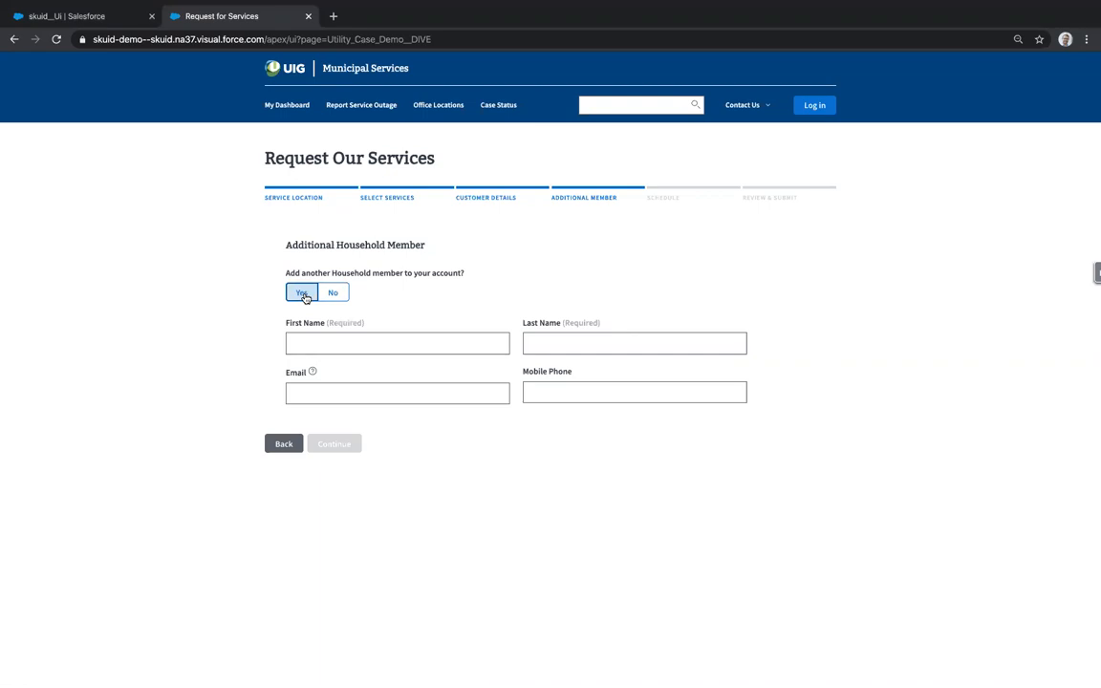
left_click(330, 342)
key("Tab")
type("222-222-2222")
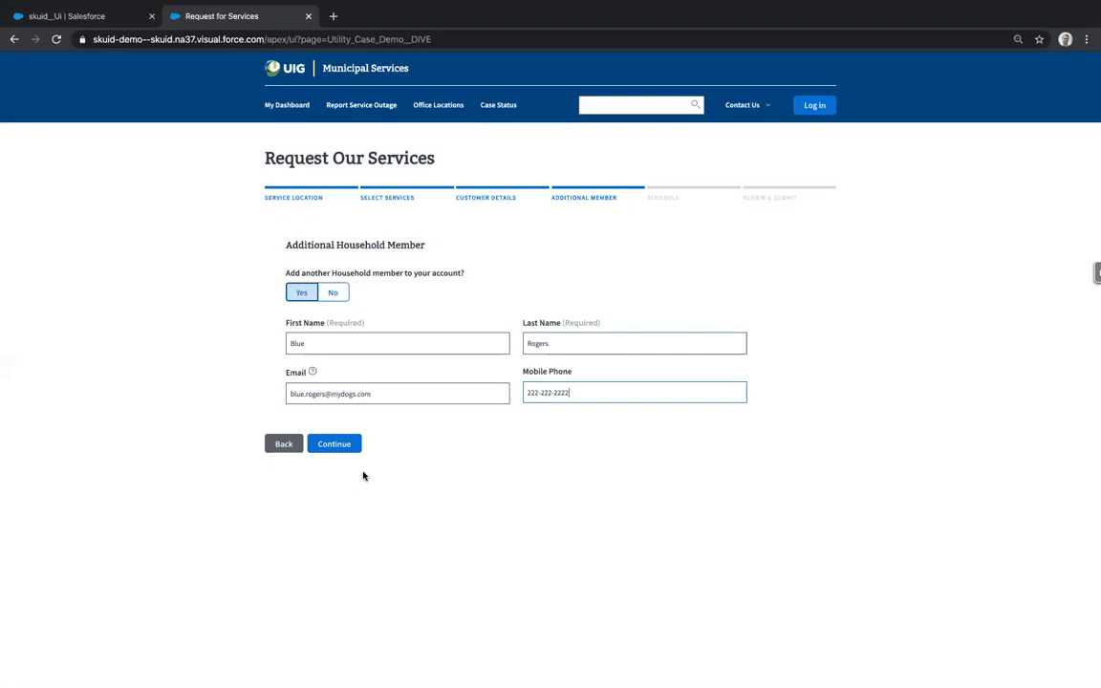
left_click(349, 445)
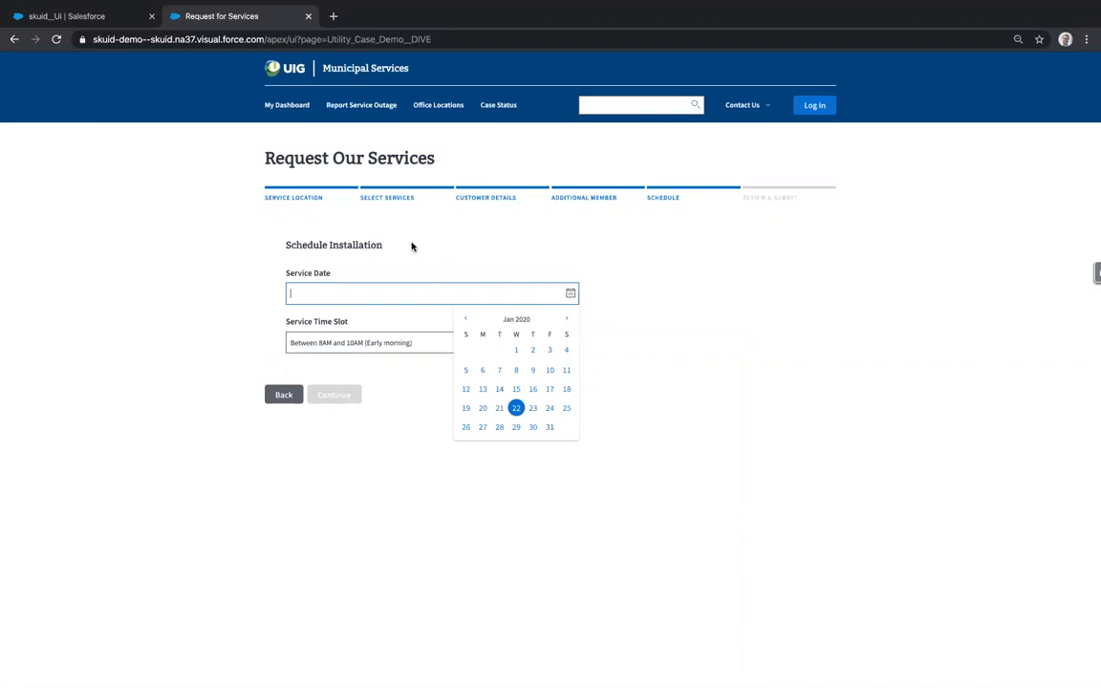
- Set the service date to 2/1/2020 and choose the Between 2PM and 4PM time slot
left_click(567, 320)
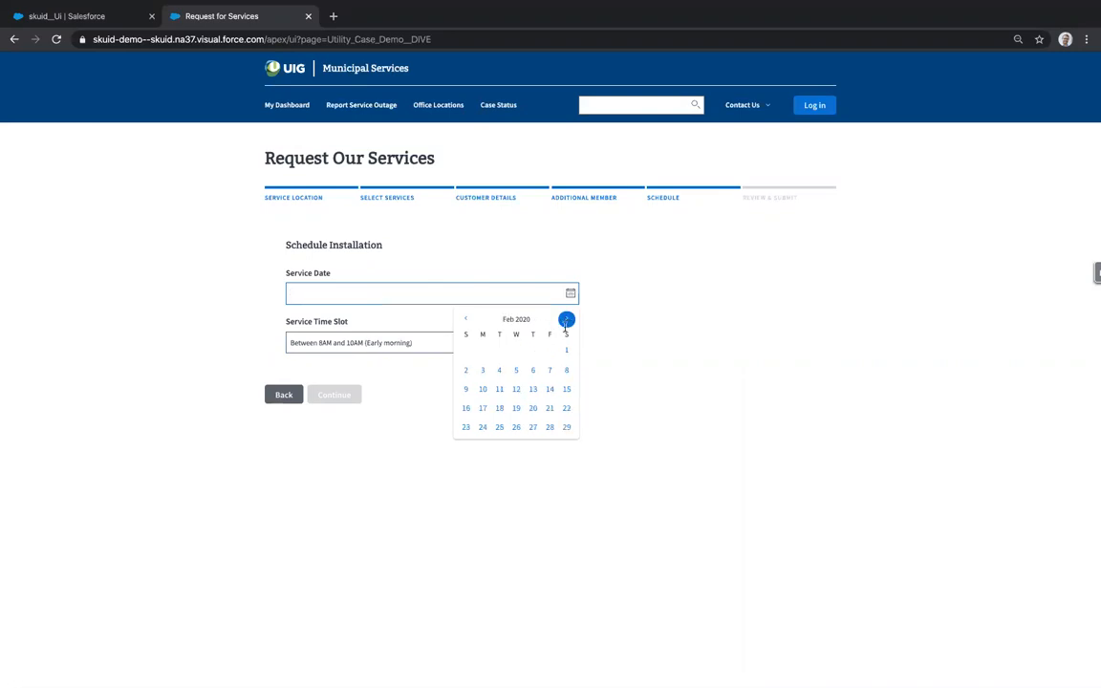
left_click(565, 350)
left_click(468, 346)
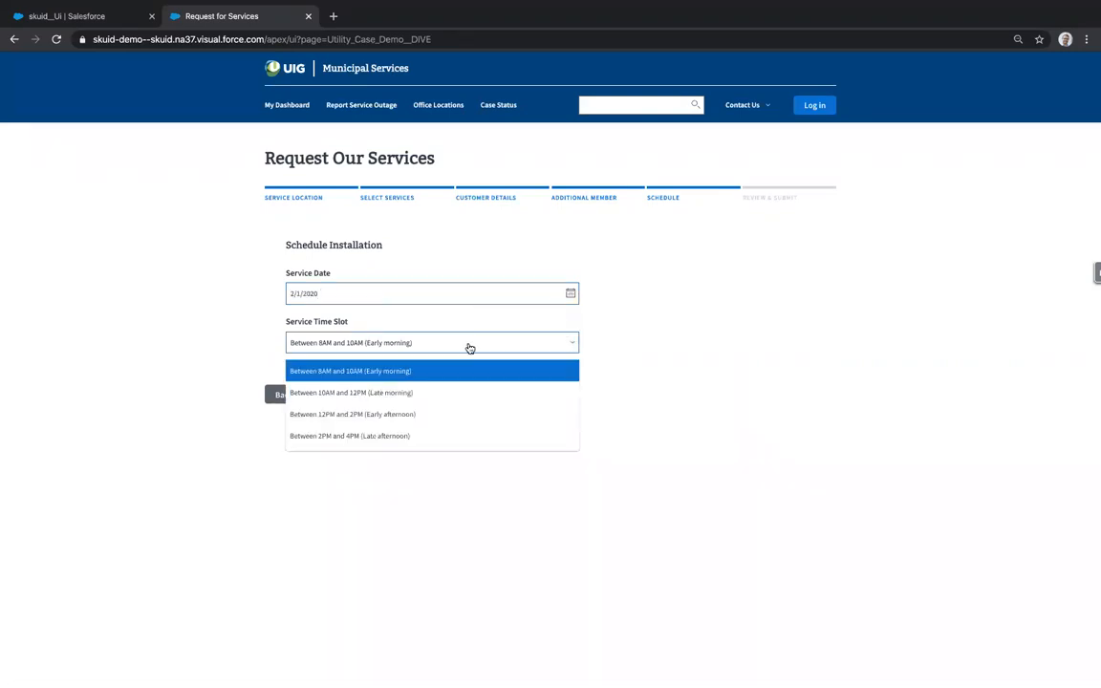
left_click(424, 437)
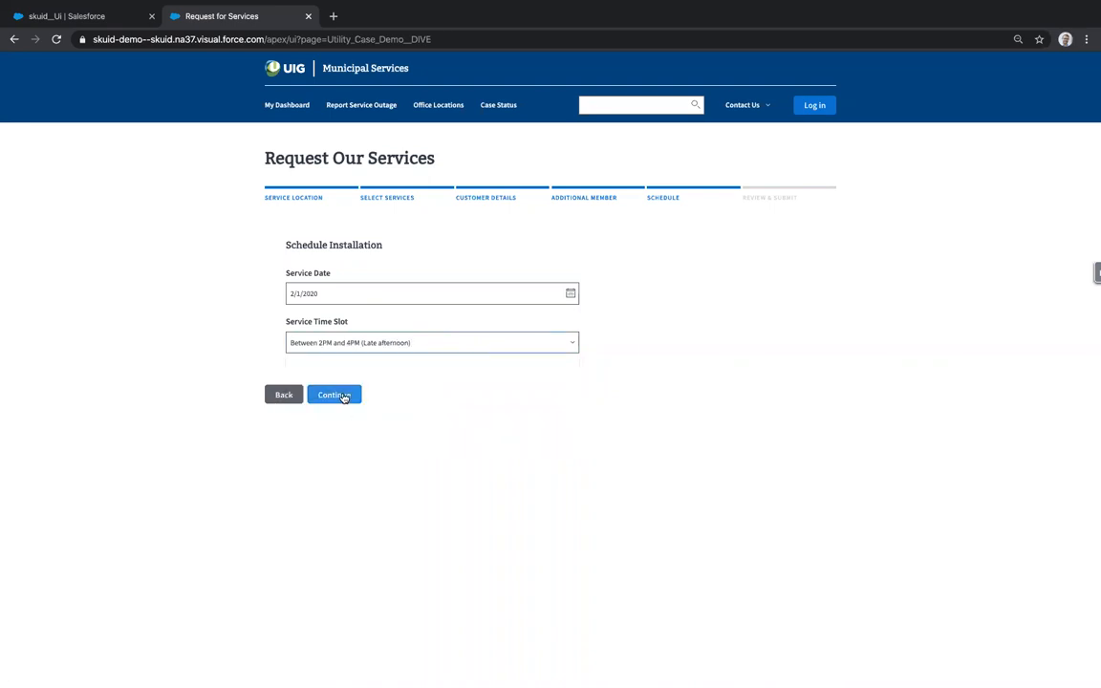
- Submit the reviewed Utility, Internet 1,000 MBPS, Phone and Cable request and dismiss the confirmation
left_click(343, 395)
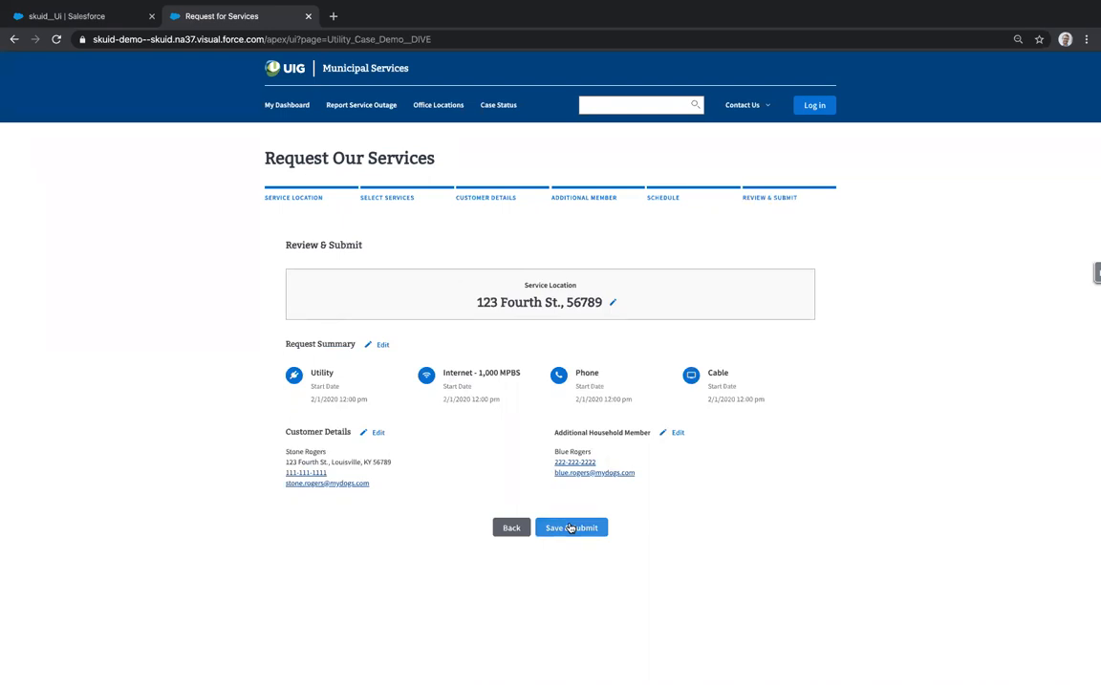
left_click(570, 528)
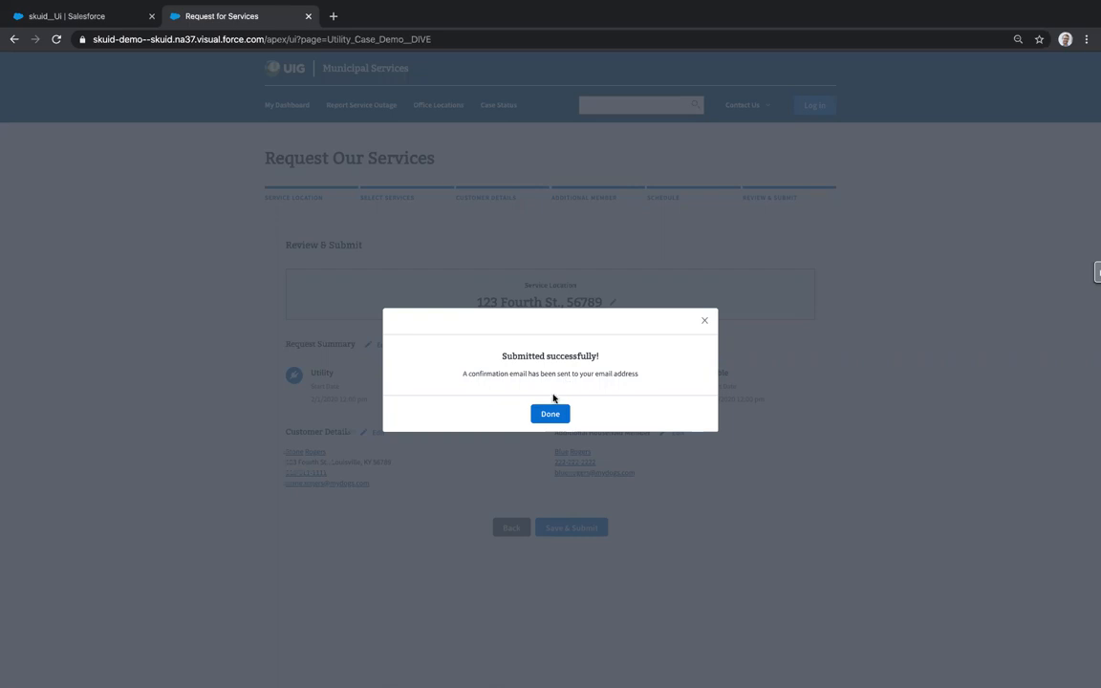
left_click(550, 413)
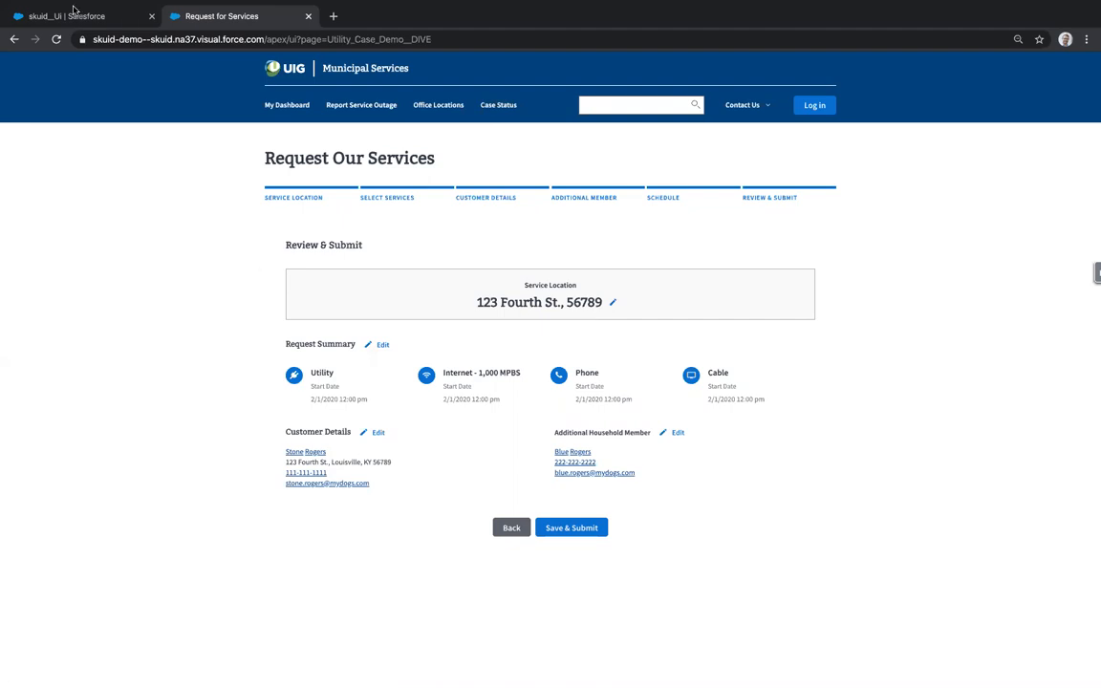
- Search Salesforce for the customer's surname, open the Household account and list its two contacts
key("ctrl+shift+Tab")
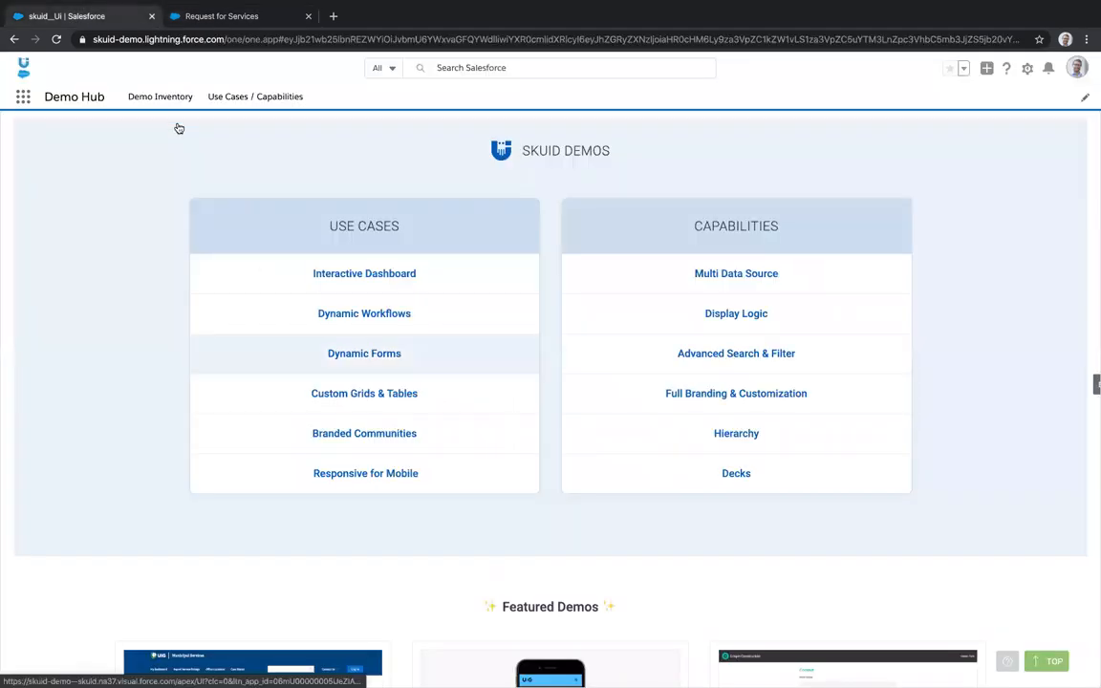
left_click(476, 67)
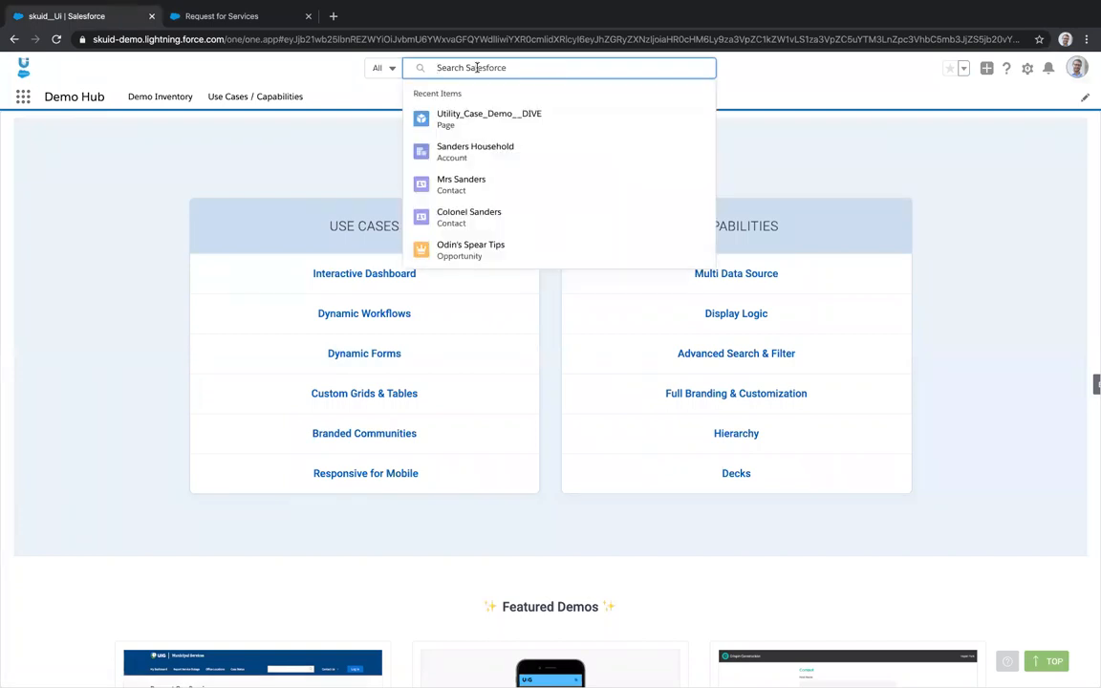
type("rogers")
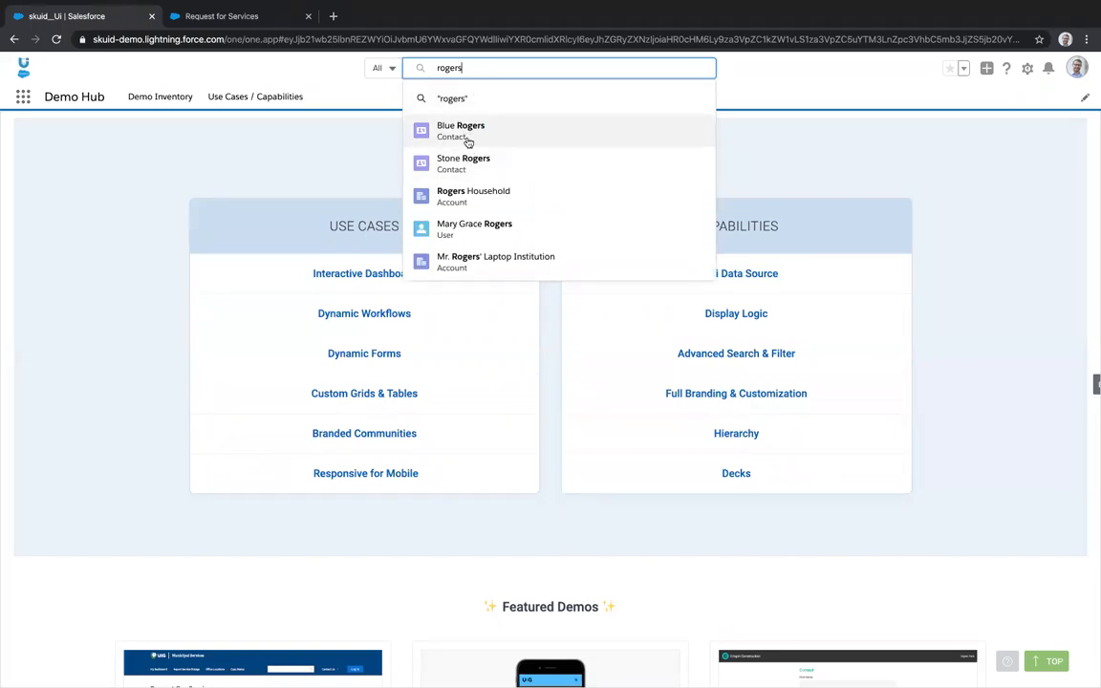
left_click(456, 196)
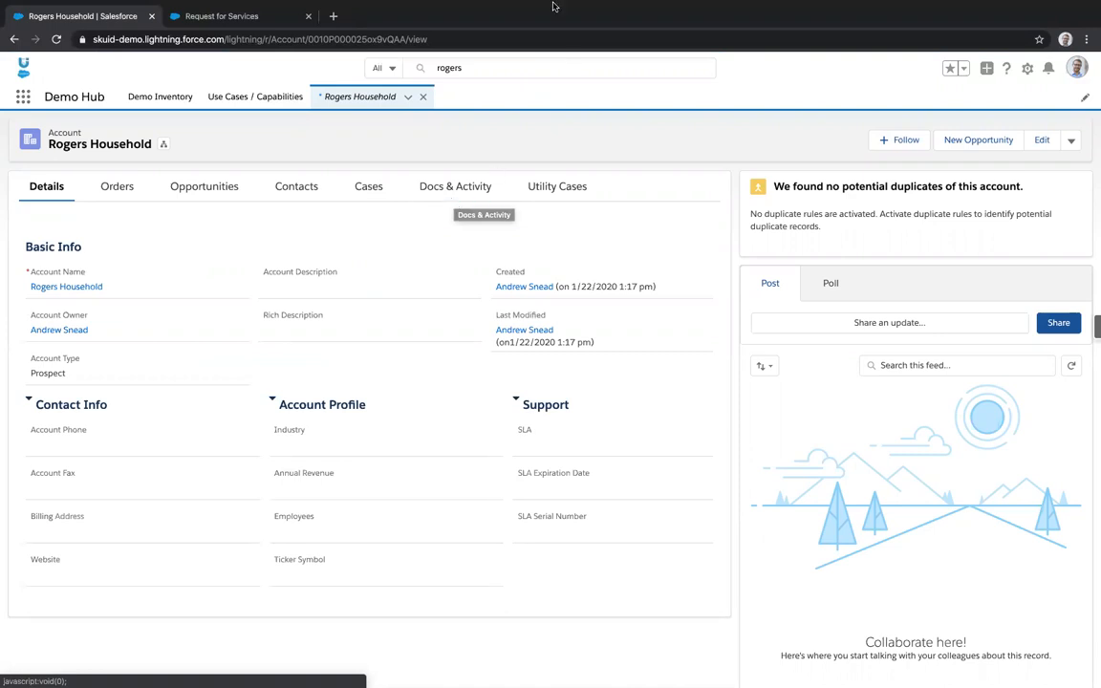
mouse_move(544, 4)
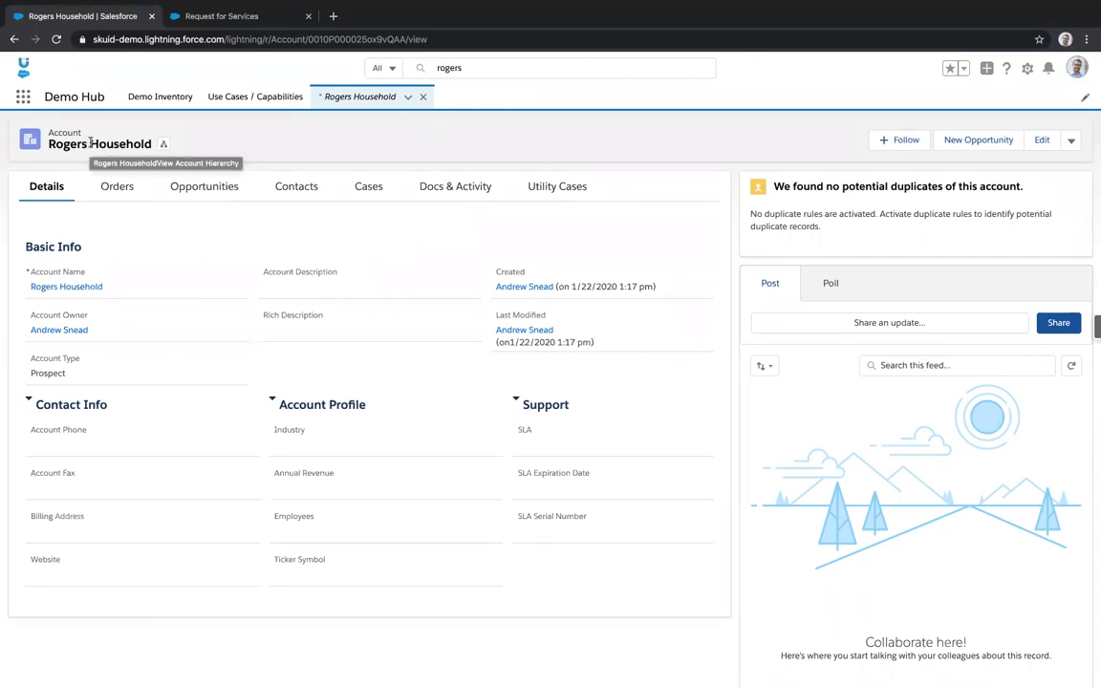
left_click(296, 188)
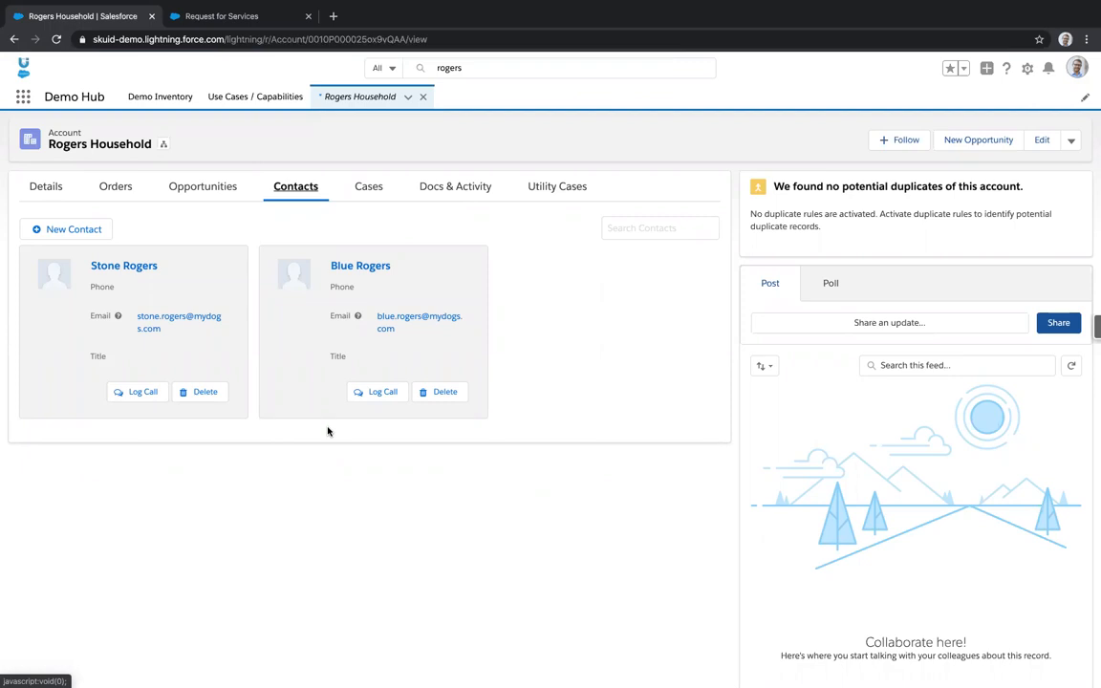
- Check the household's new utility case record, then go back to the Request for Services form
left_click(558, 188)
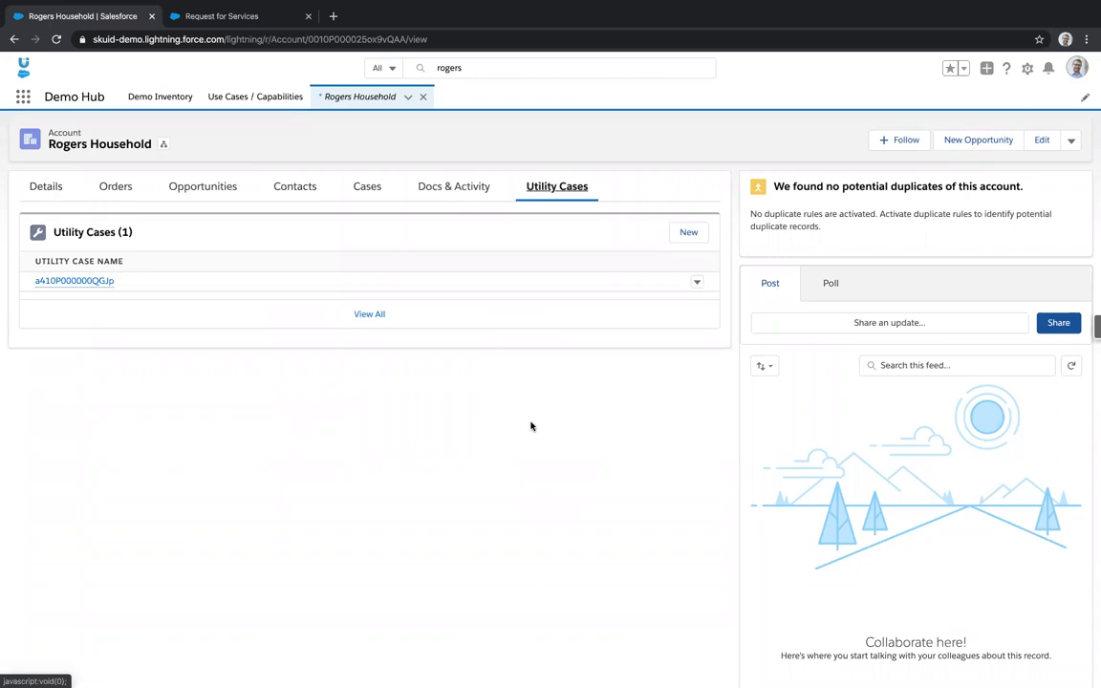
left_click(85, 283)
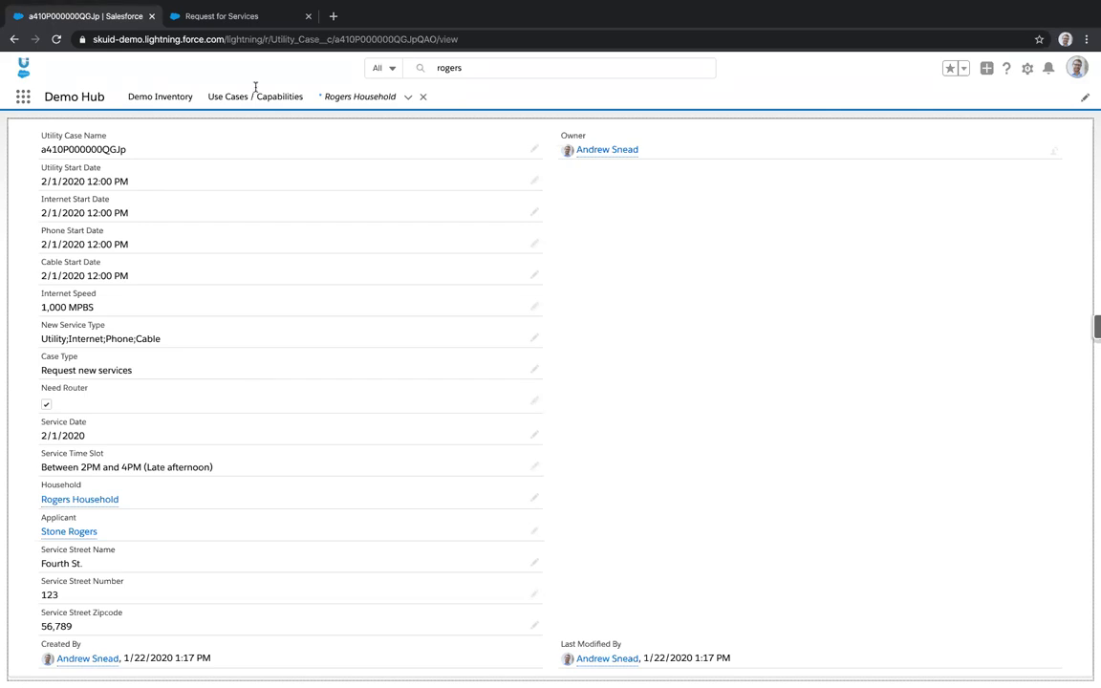
left_click(223, 17)
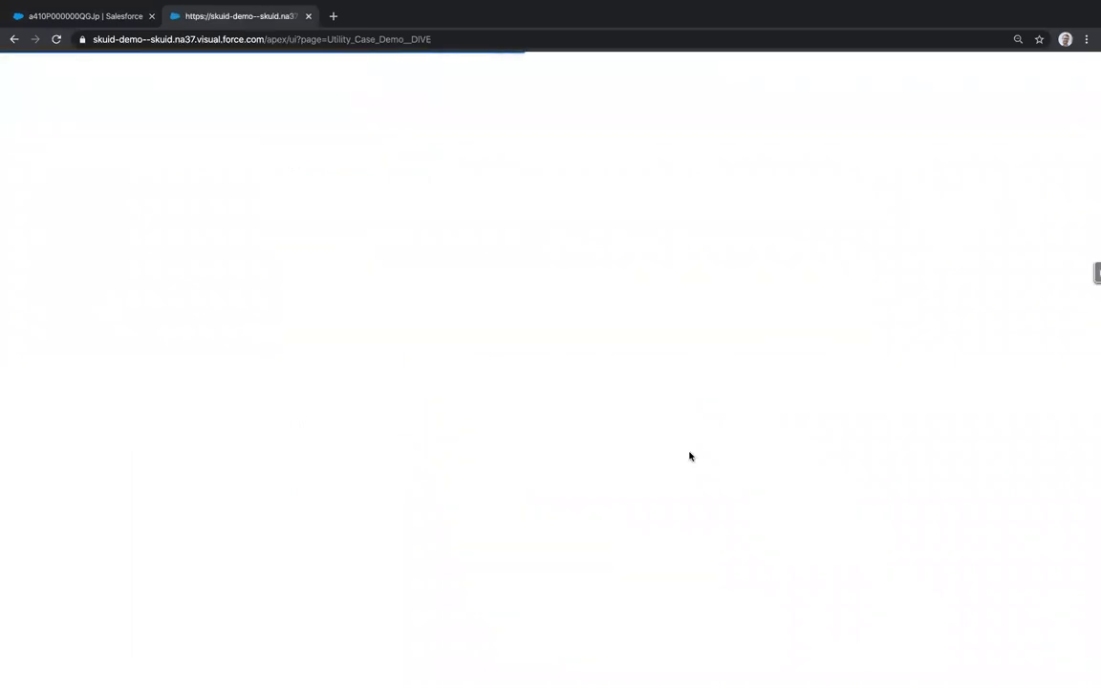
- Open Utility_Case_Demo__DIVE in the Skuid Page Composer from the Edit Page tab
left_click(1071, 275)
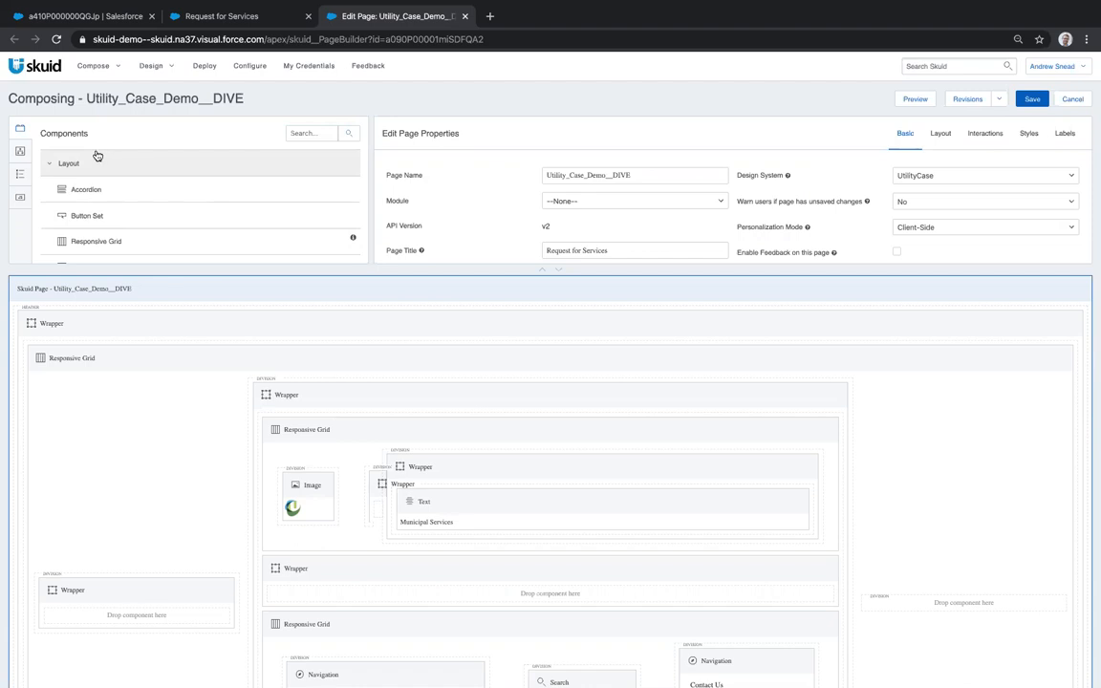
- Browse the Models and Action Sequences panels, then show the empty Included JavaScript list
scroll(94, 188, "down", 3)
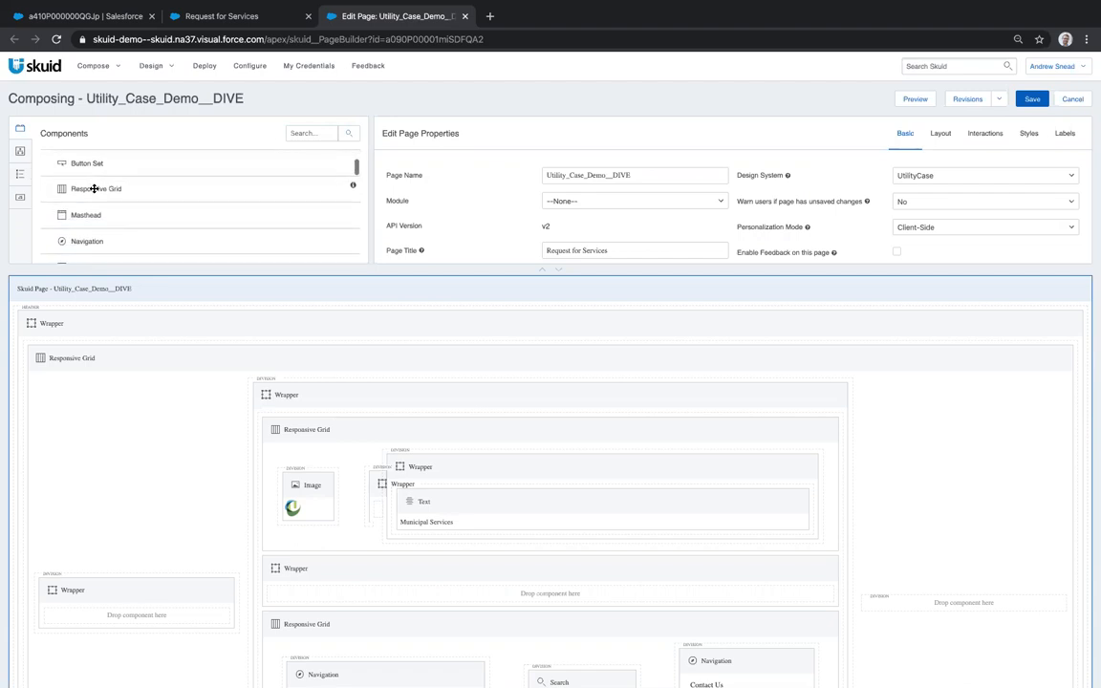
scroll(94, 185, "up", 1)
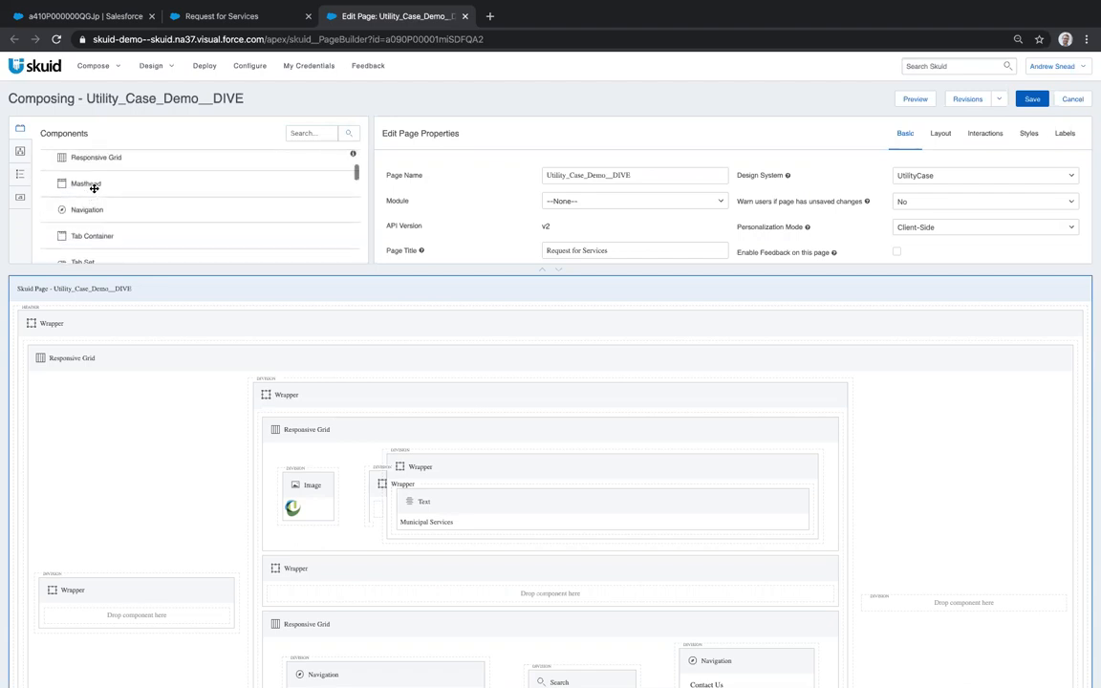
left_click(21, 151)
scroll(135, 189, "down", 1)
scroll(135, 190, "up", 2)
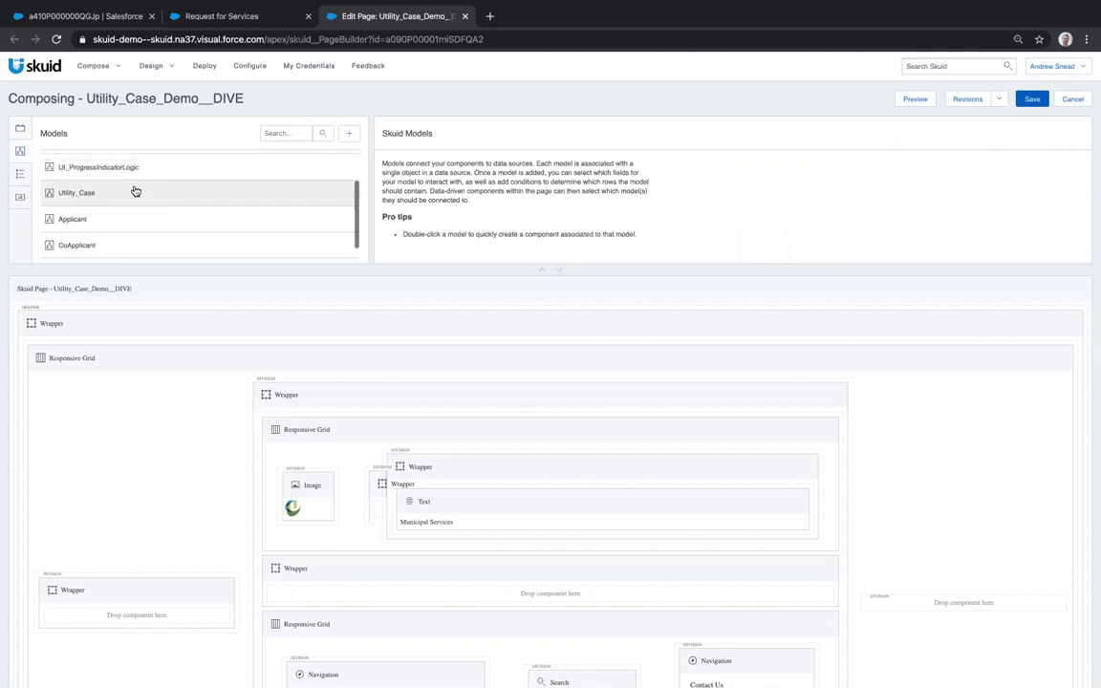
left_click(20, 174)
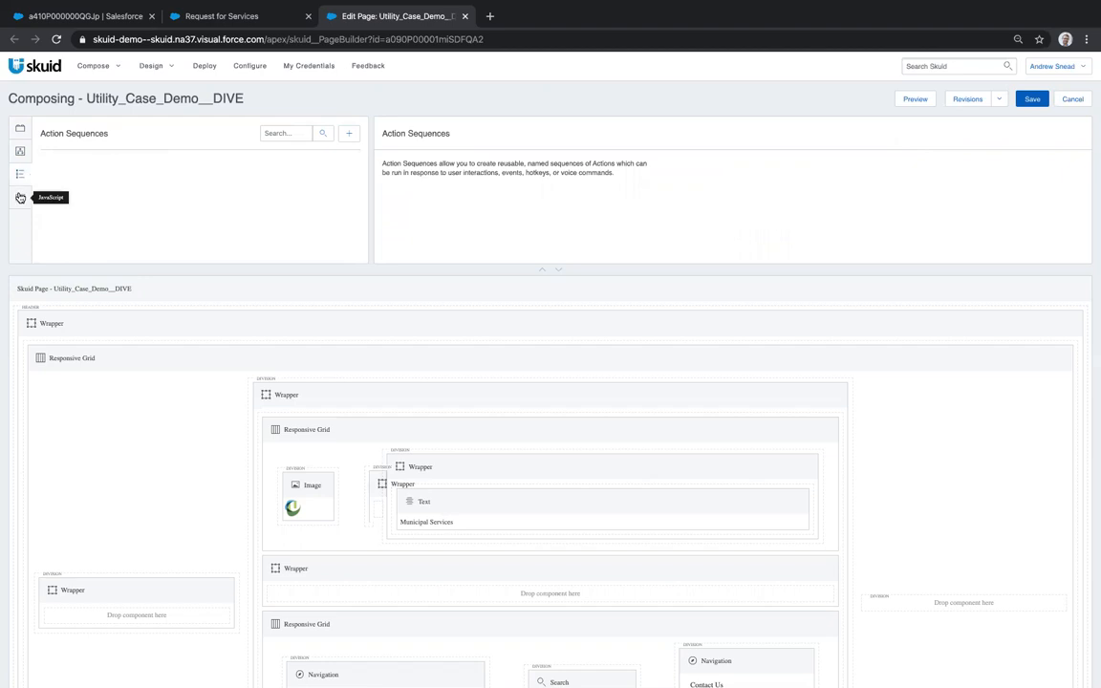
left_click(20, 197)
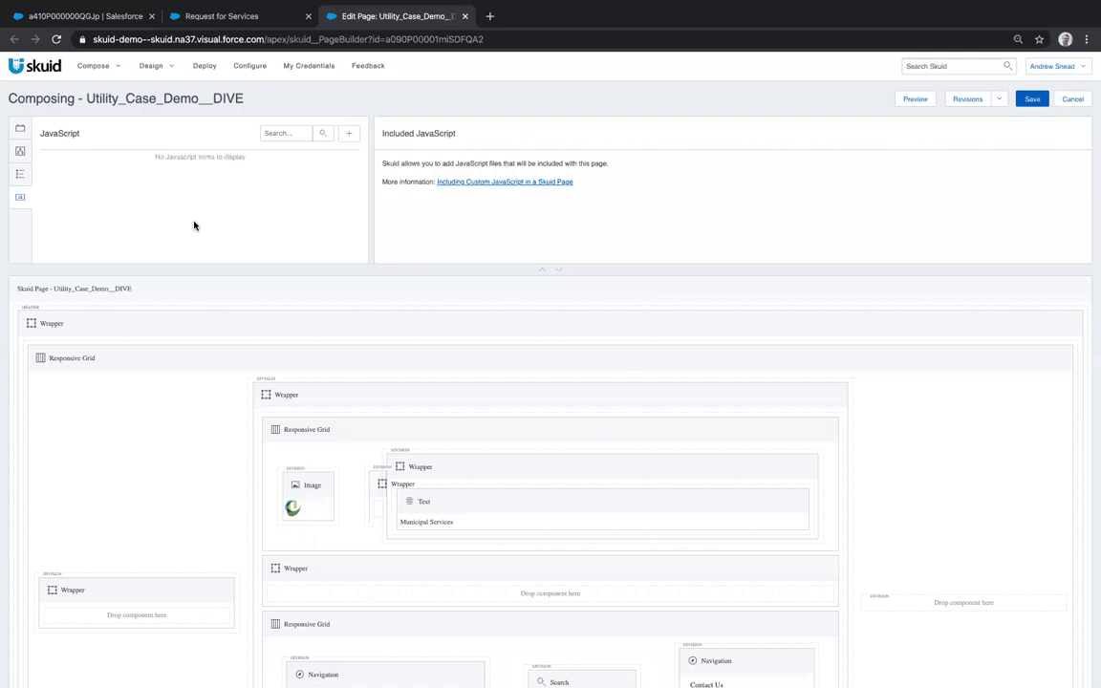
- Inspect the outer Responsive Grid and Wrapper properties and scroll through the page layout
left_click(450, 356)
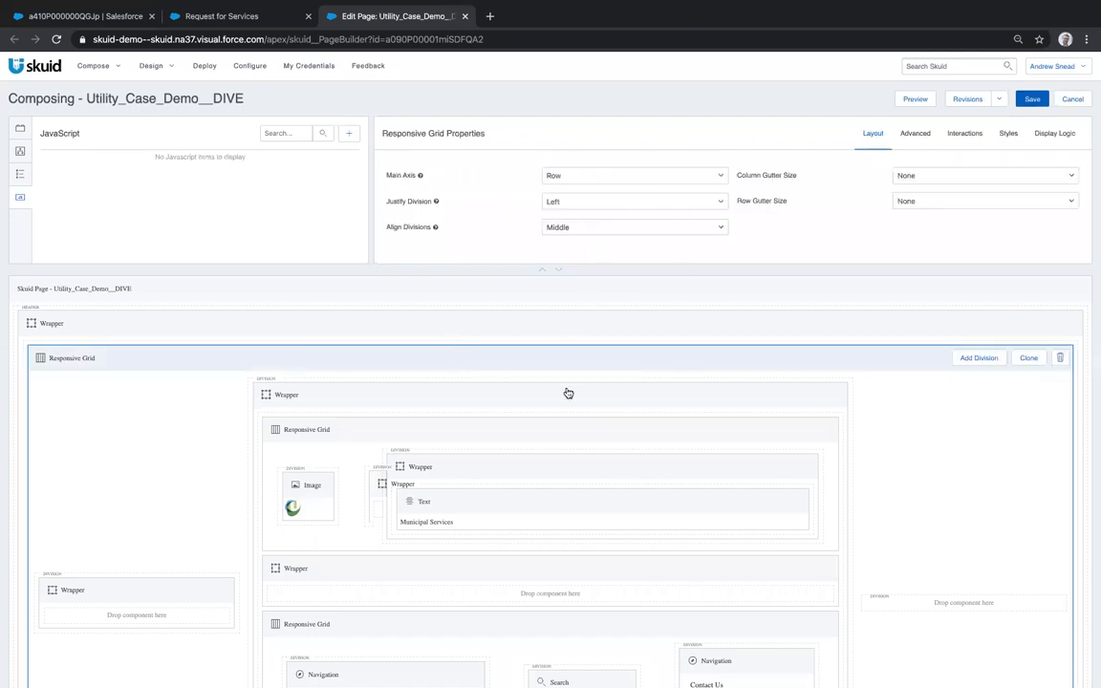
left_click(554, 328)
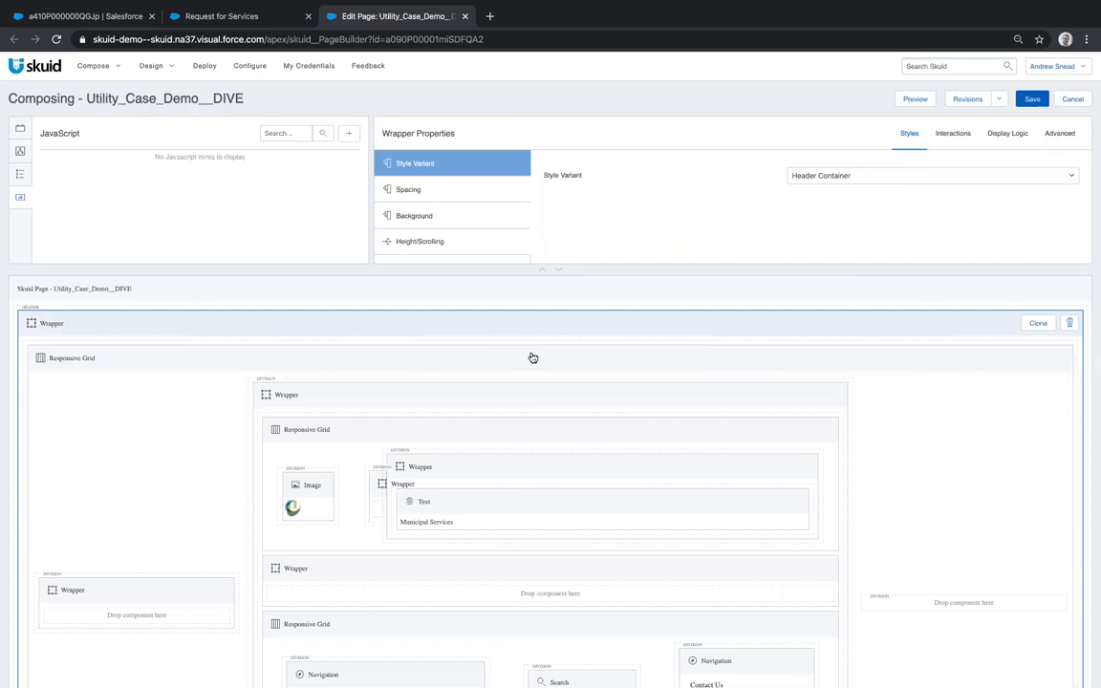
scroll(528, 565, "down", 3)
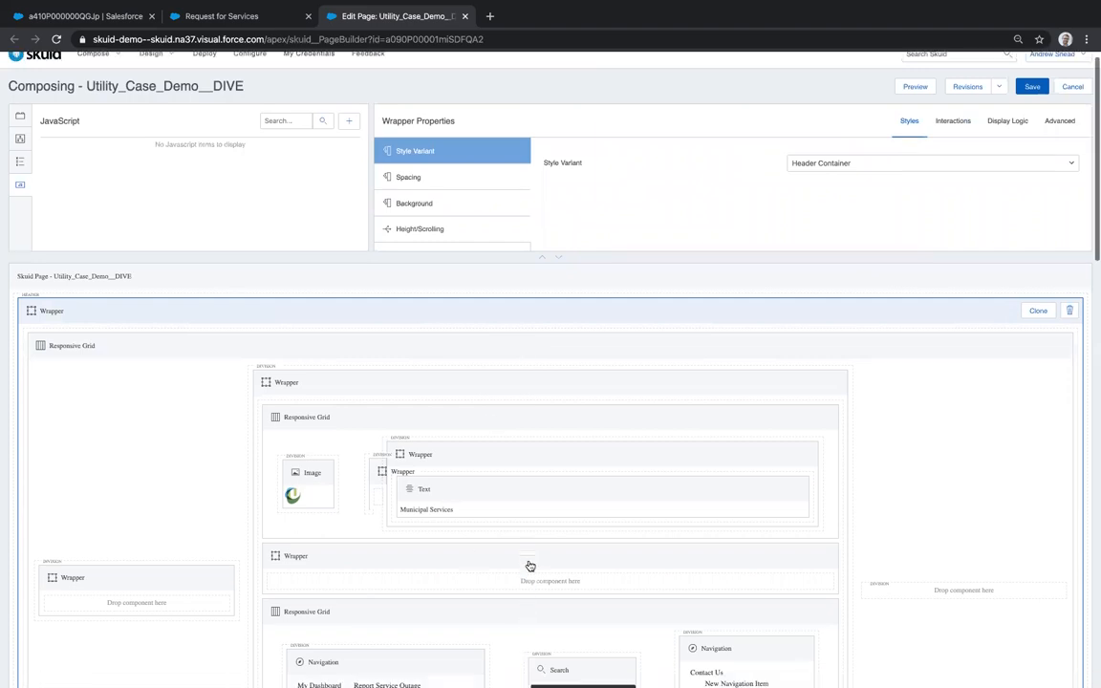
scroll(531, 567, "up", 1)
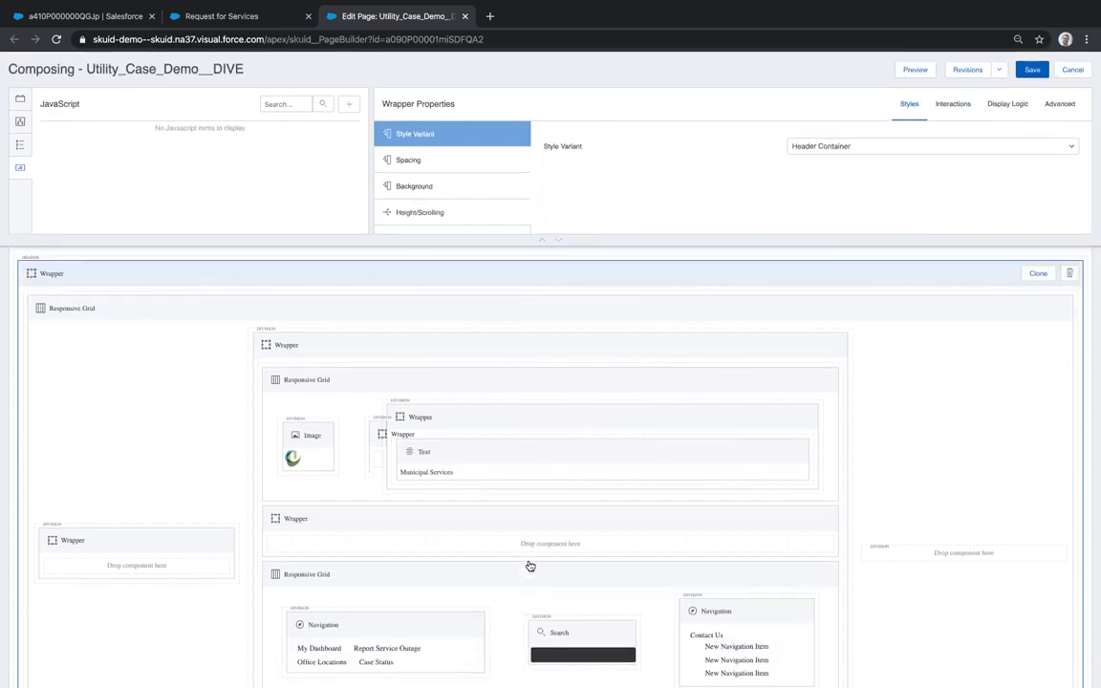
scroll(530, 566, "down", 3)
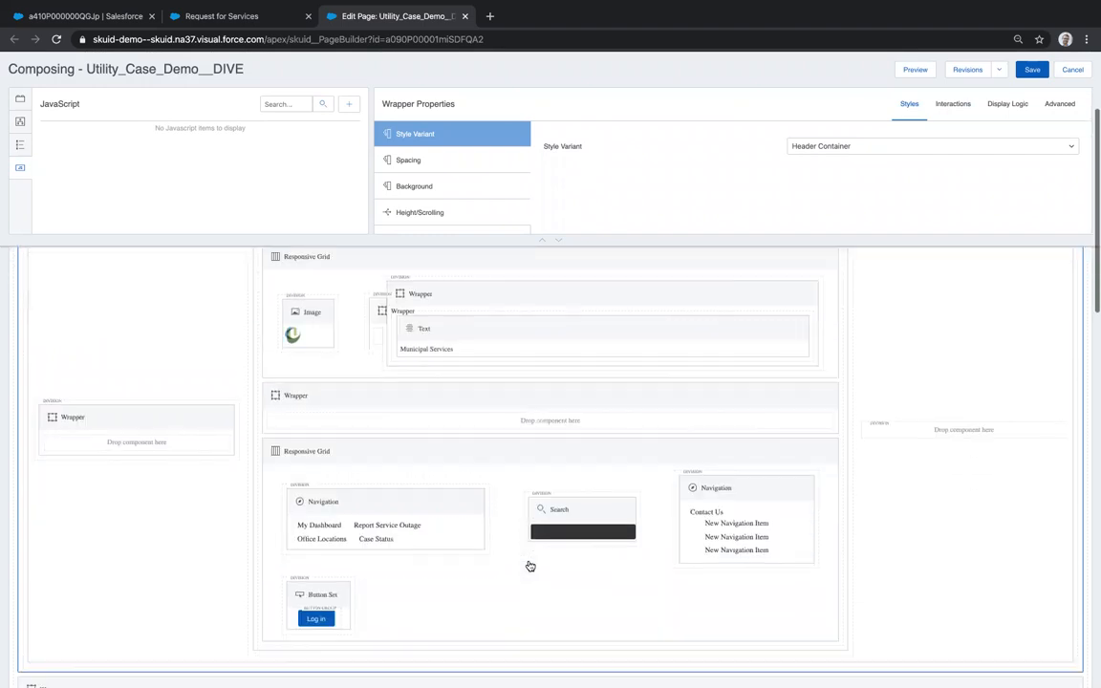
scroll(530, 567, "down", 2)
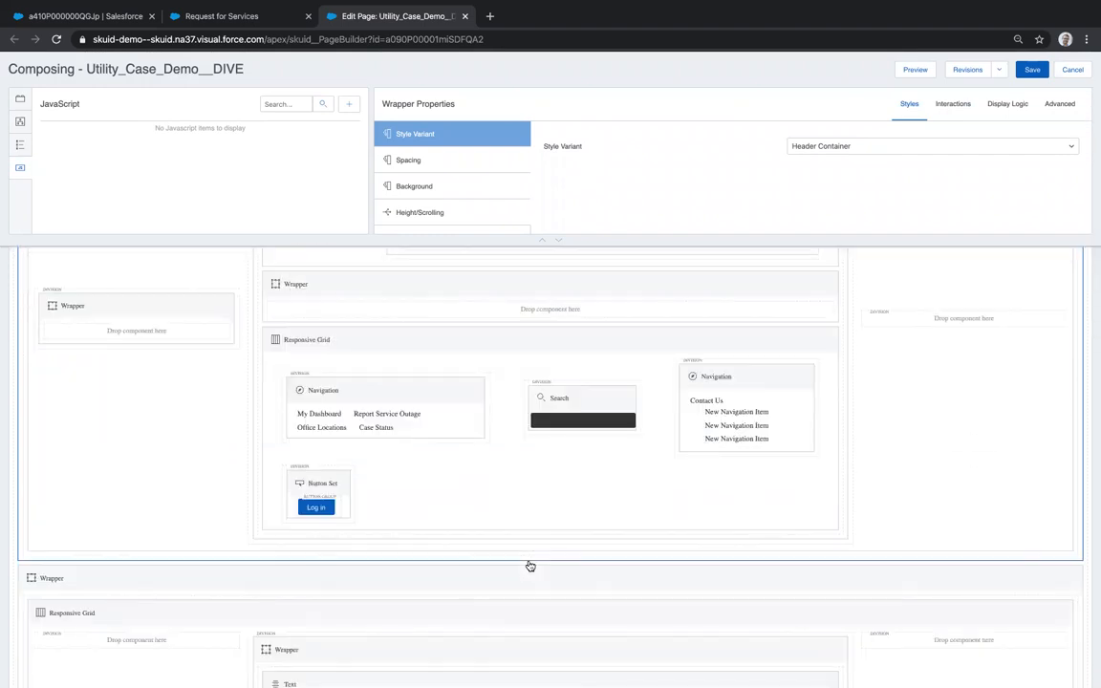
scroll(530, 567, "down", 5)
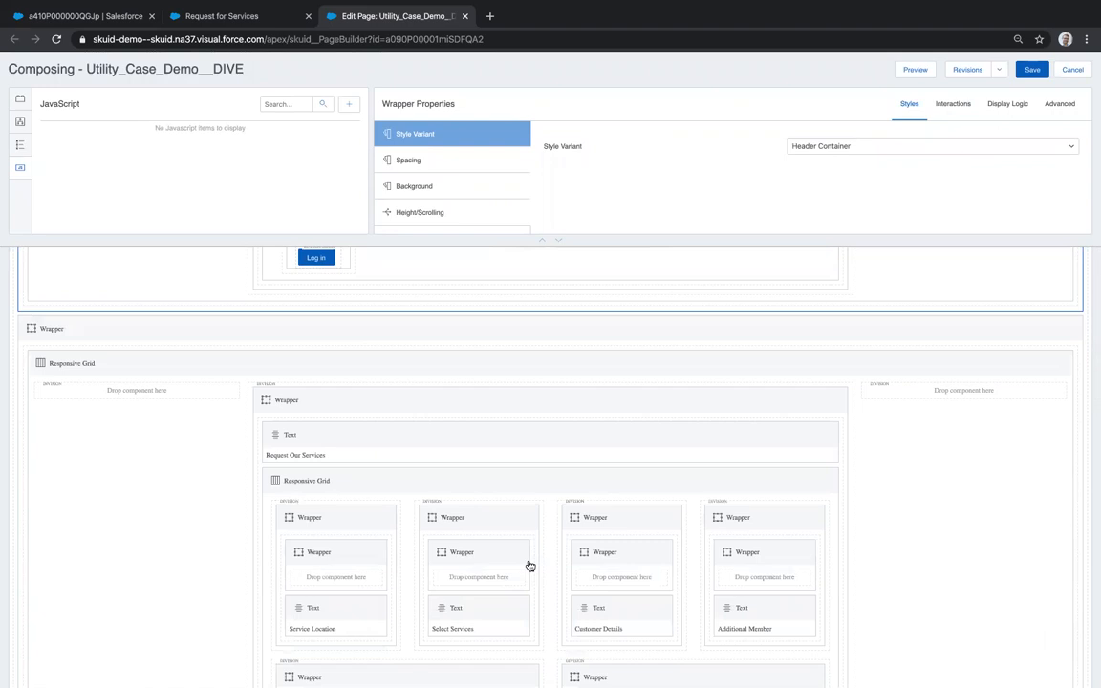
- Compare with the live request form, then scroll the canvas to the Wizard's Service Location form
left_click(214, 19)
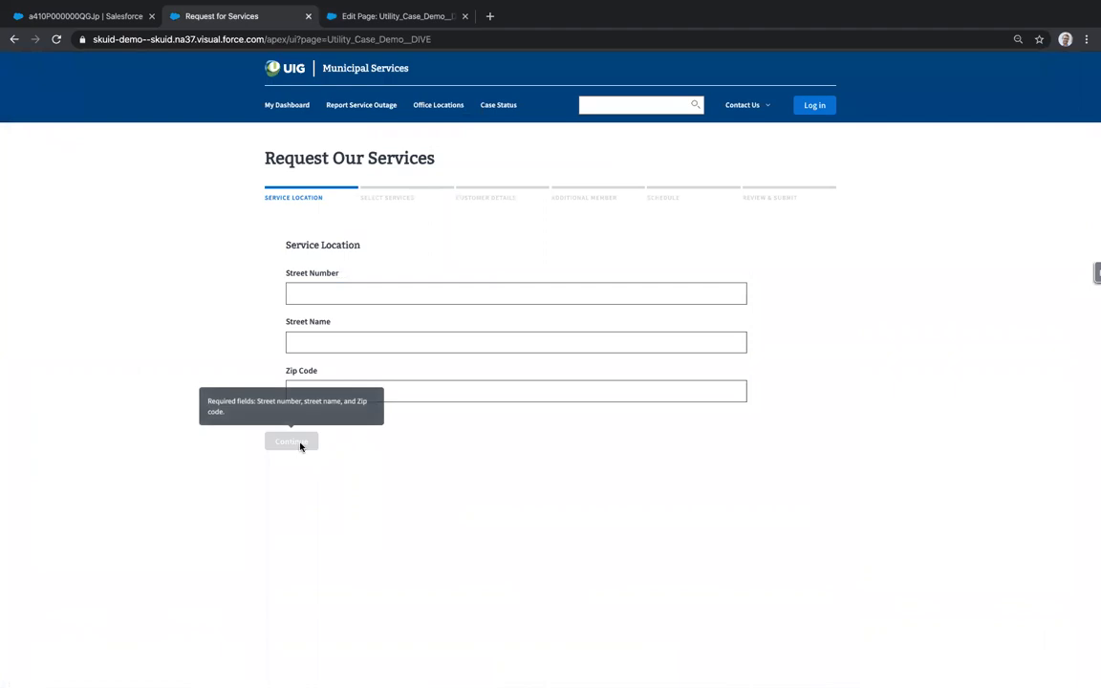
left_click(393, 19)
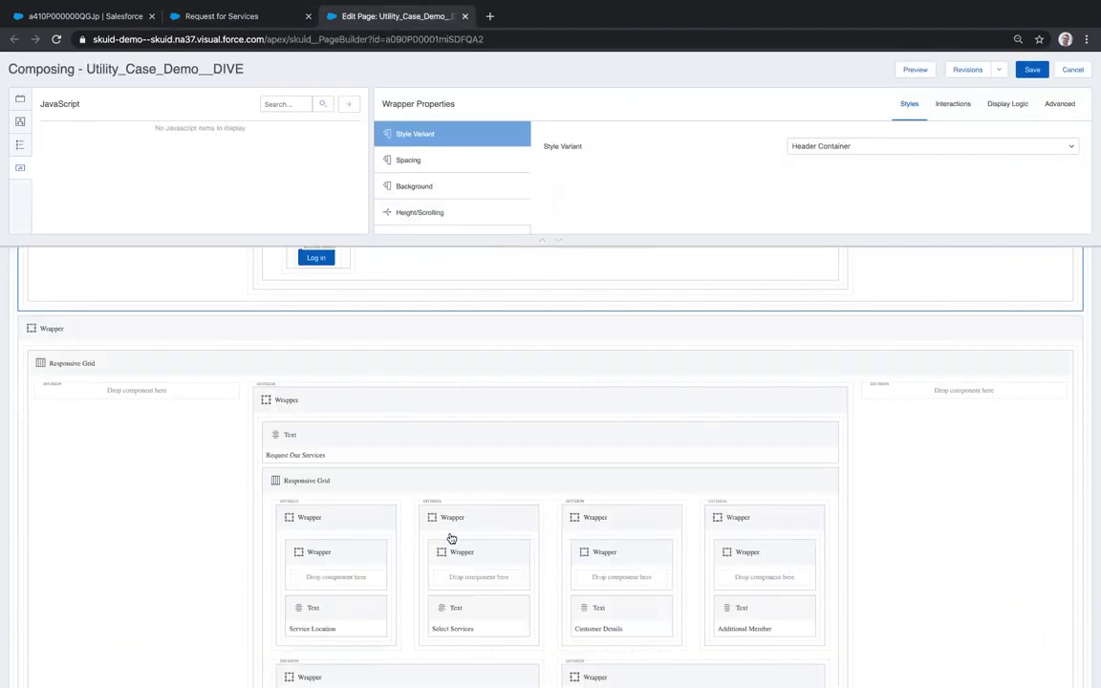
scroll(451, 539, "down", 10)
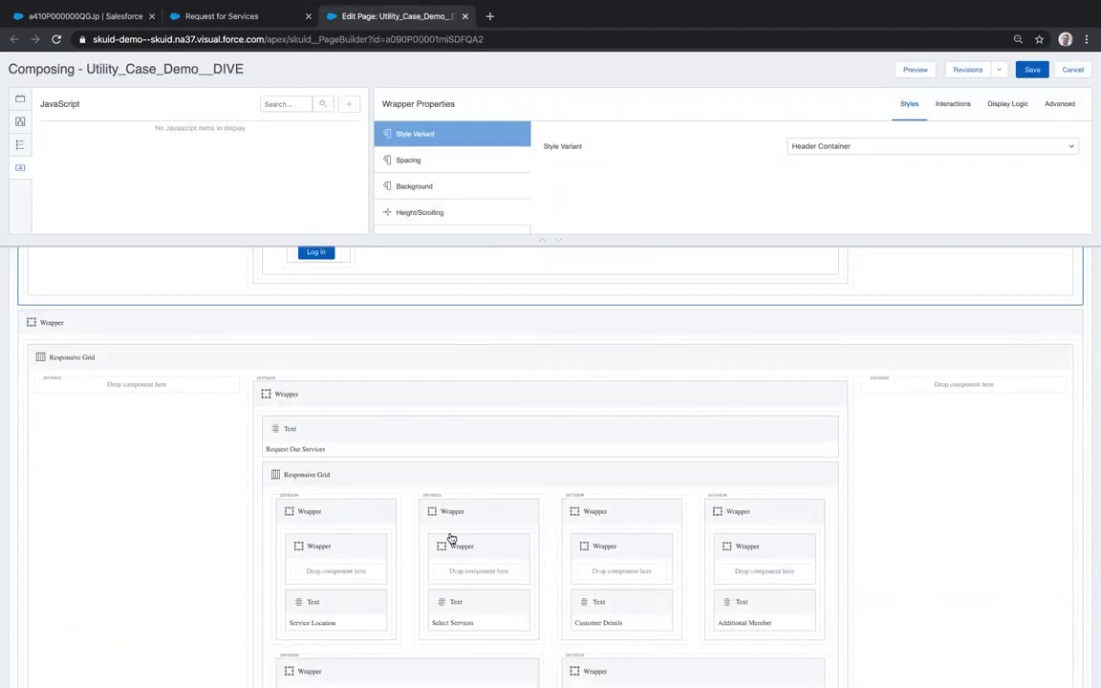
scroll(451, 537, "down", 2)
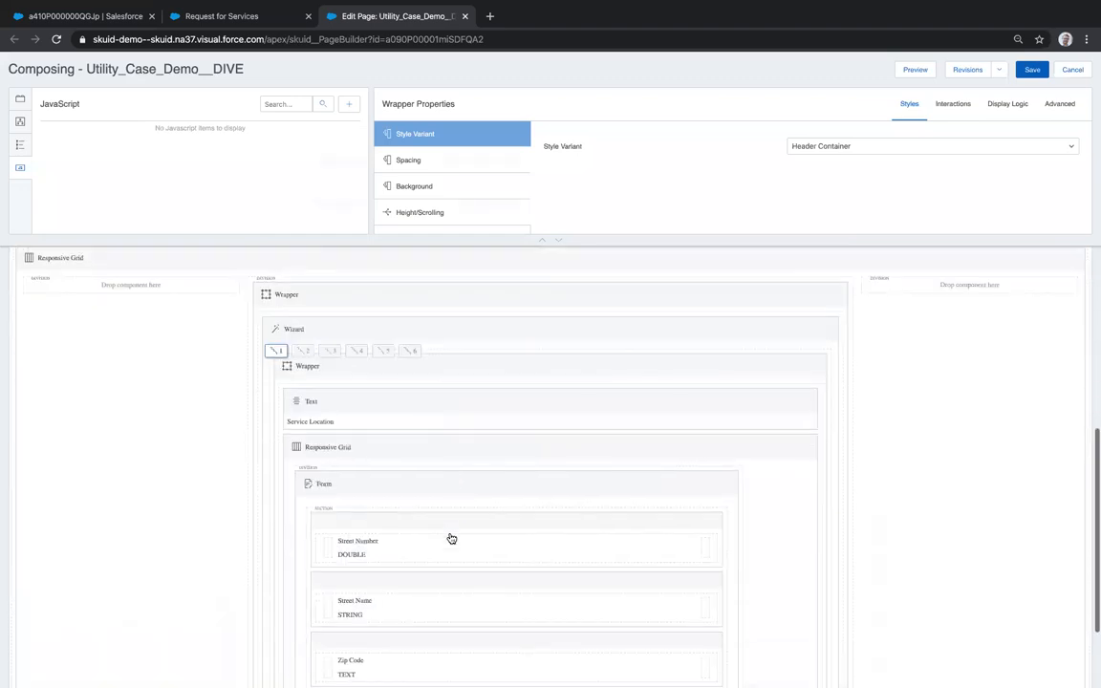
- Select the Wizard's first step and its Continue button
left_click(349, 286)
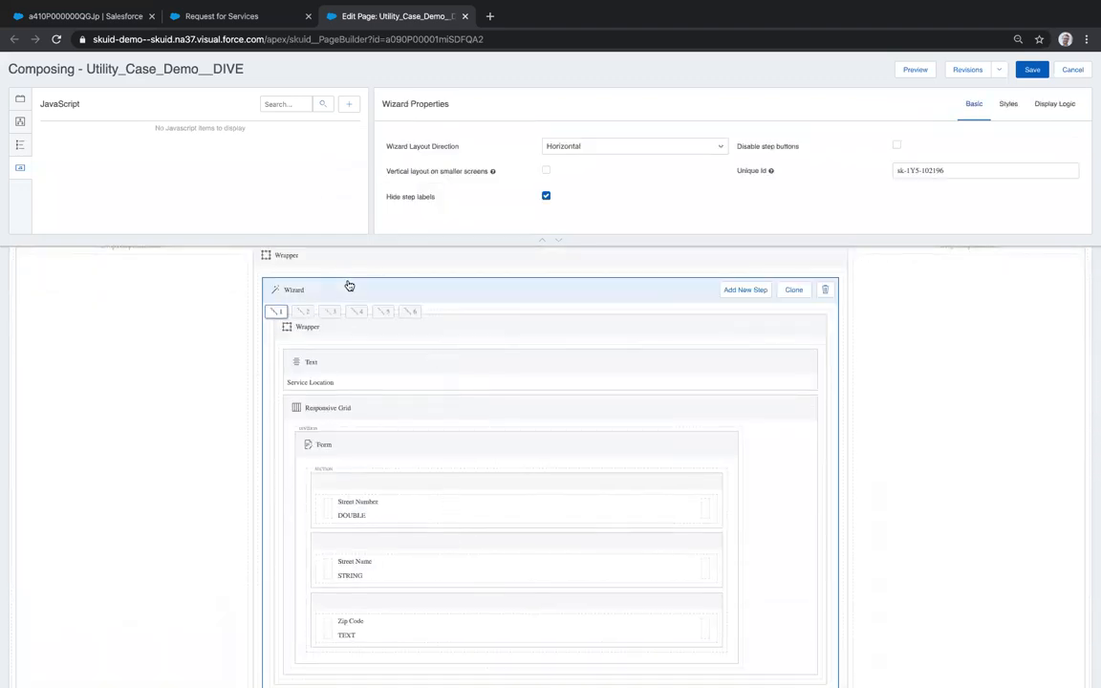
left_click(275, 312)
scroll(347, 479, "down", 1)
scroll(346, 479, "down", 2)
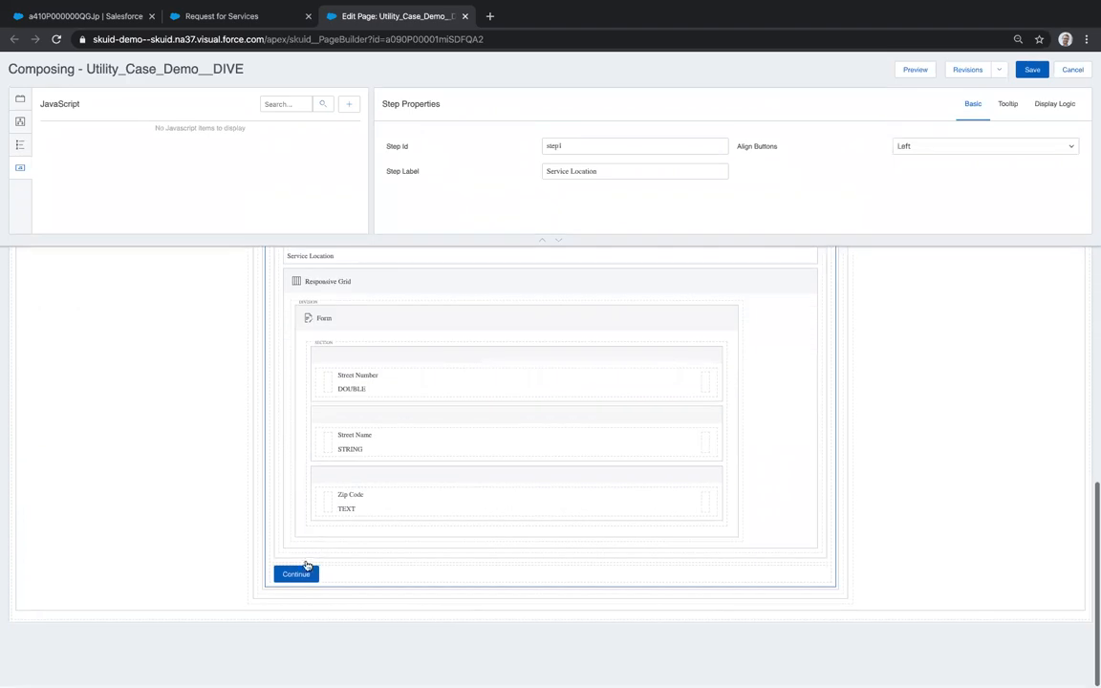
left_click(298, 575)
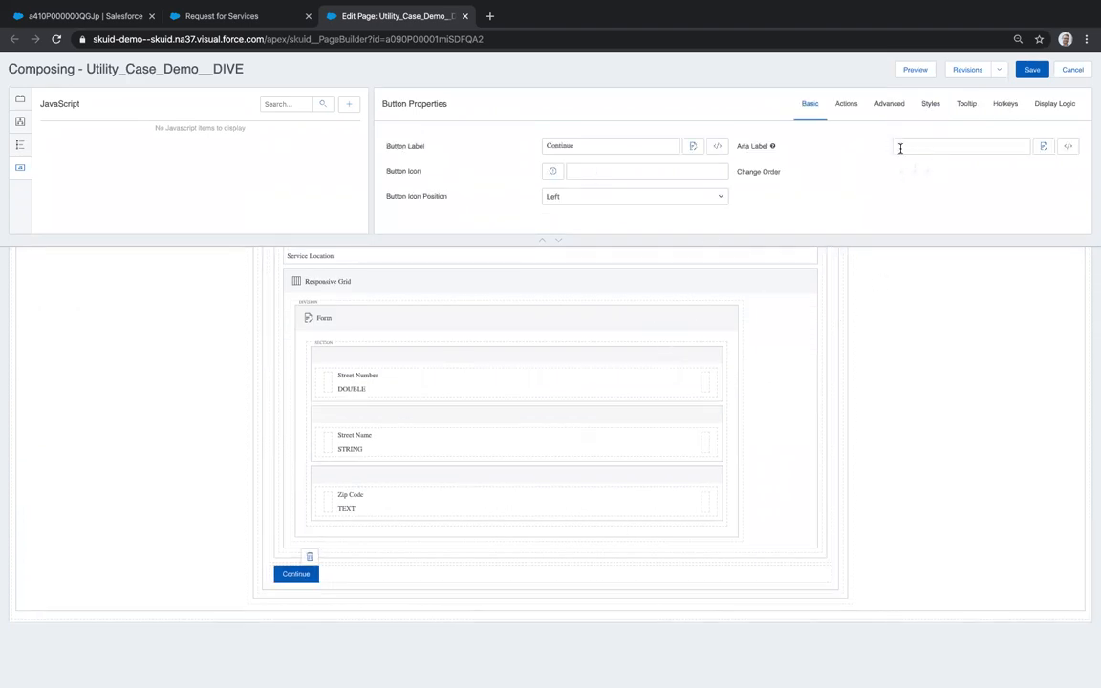
- Review the Continue button's not-blank display conditions on street name, street number and zip code
left_click(1061, 105)
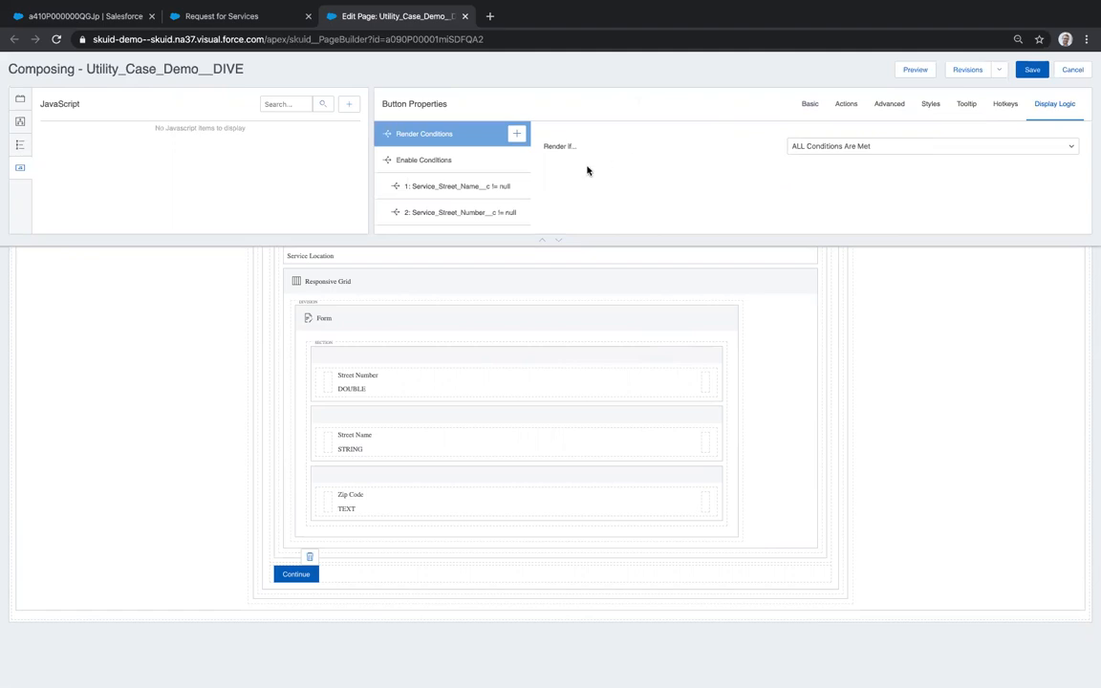
left_click(455, 193)
scroll(456, 194, "down", 2)
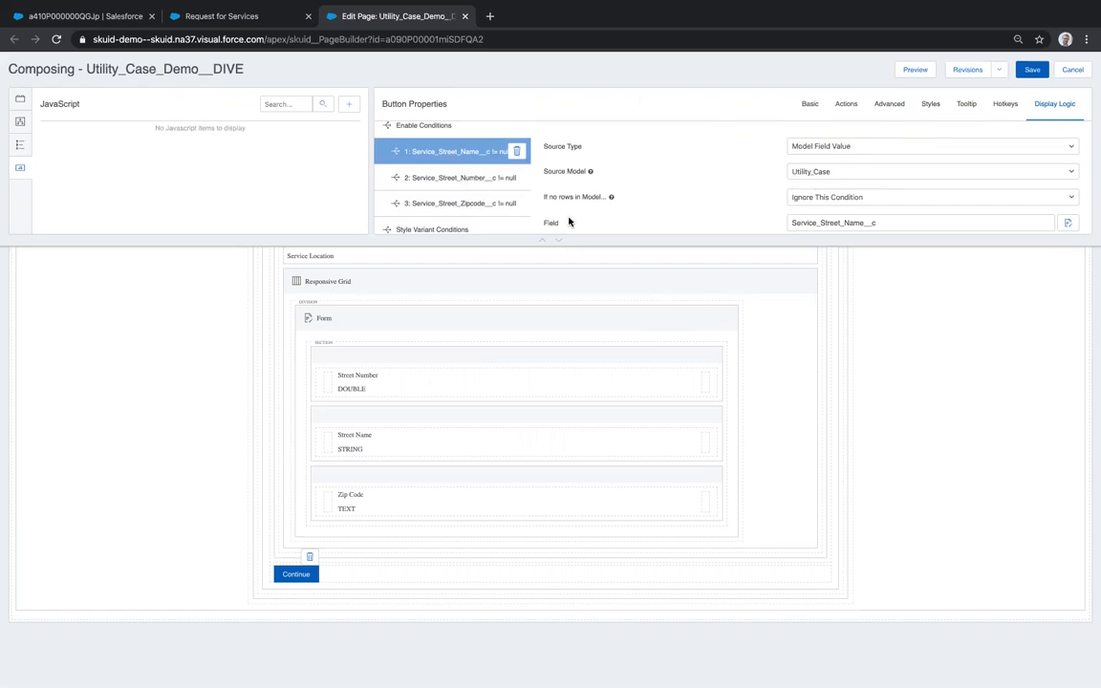
left_click(556, 242)
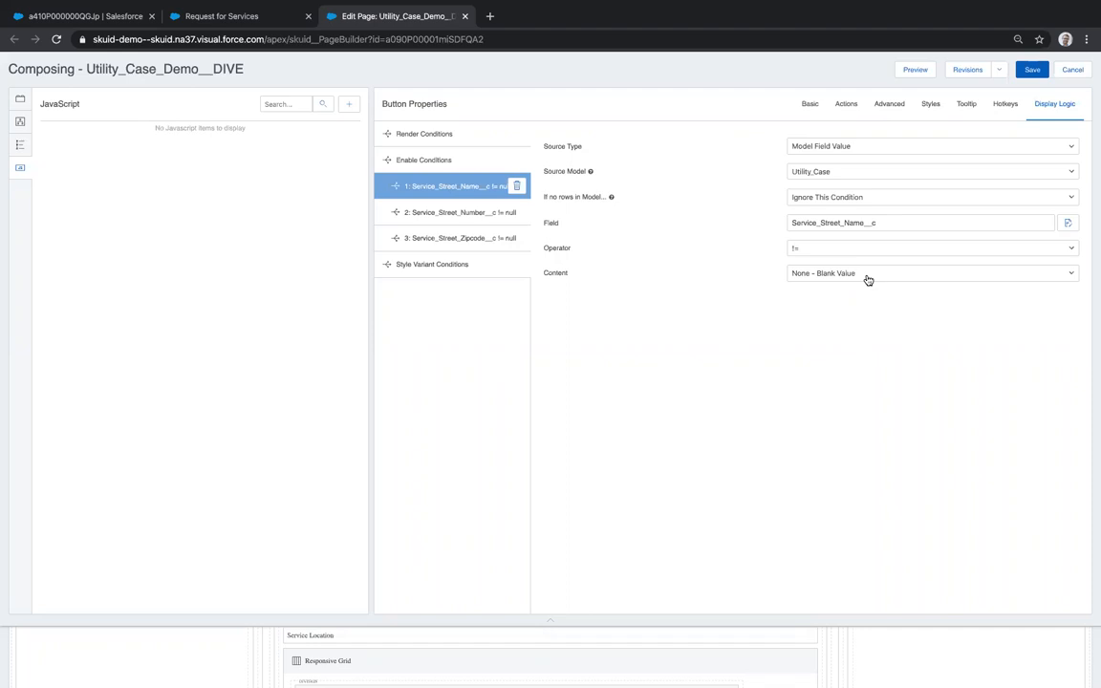
left_click(455, 213)
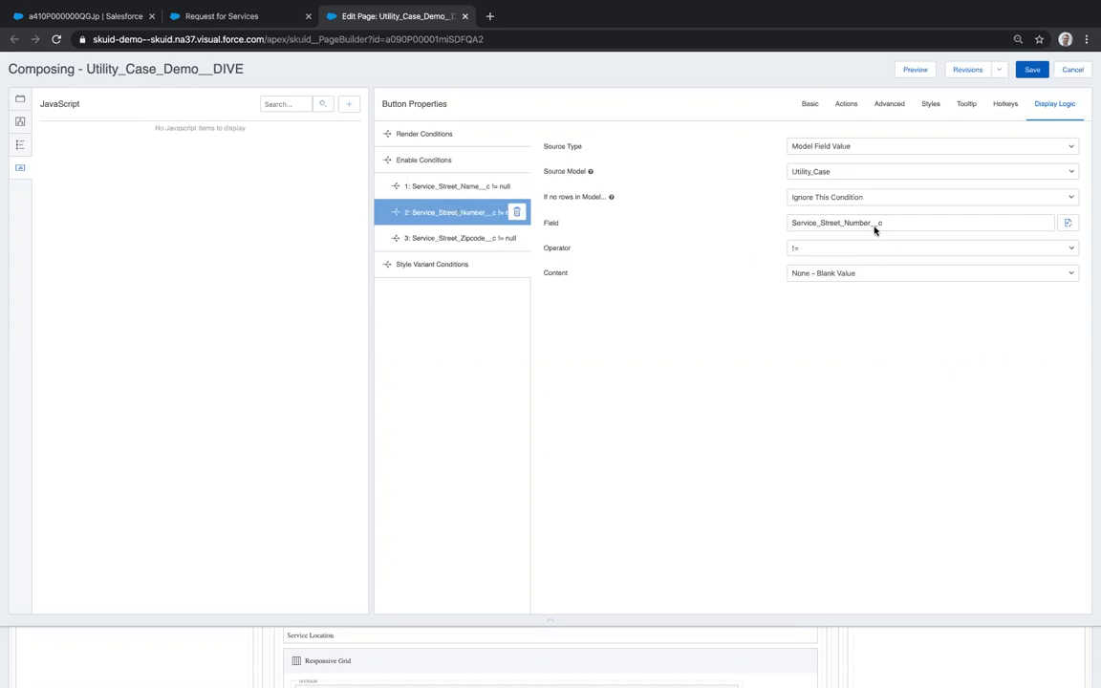
left_click(454, 236)
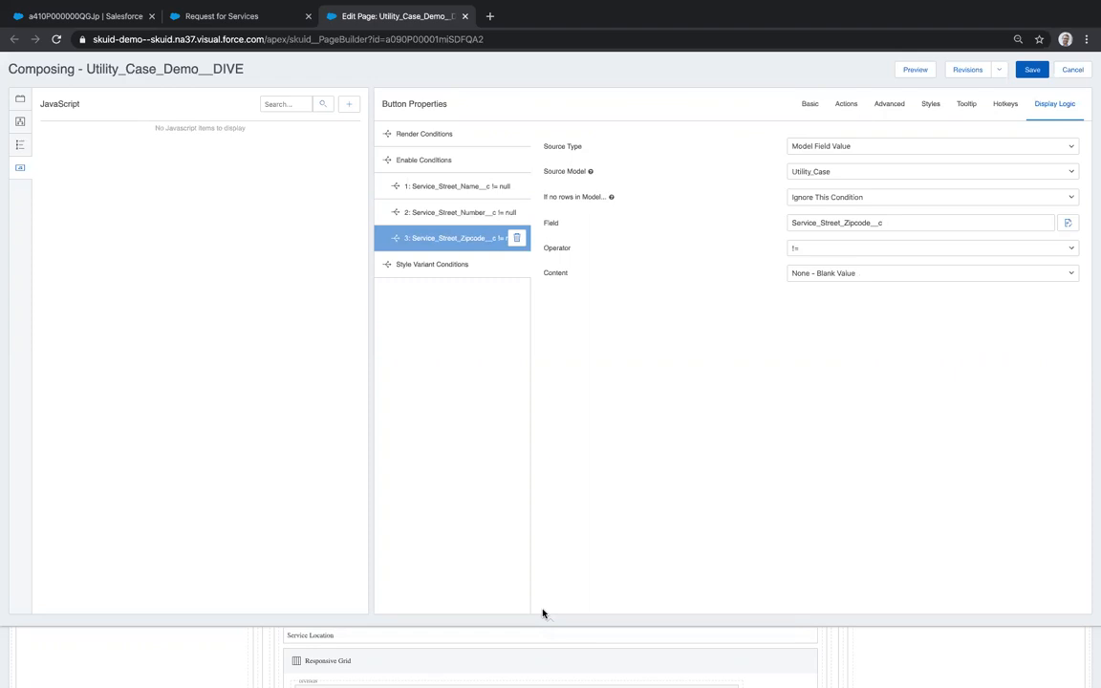
- Enter Street Number 123, Street Name '4th St.' and Zip Code 56789 on the live form
left_click(225, 15)
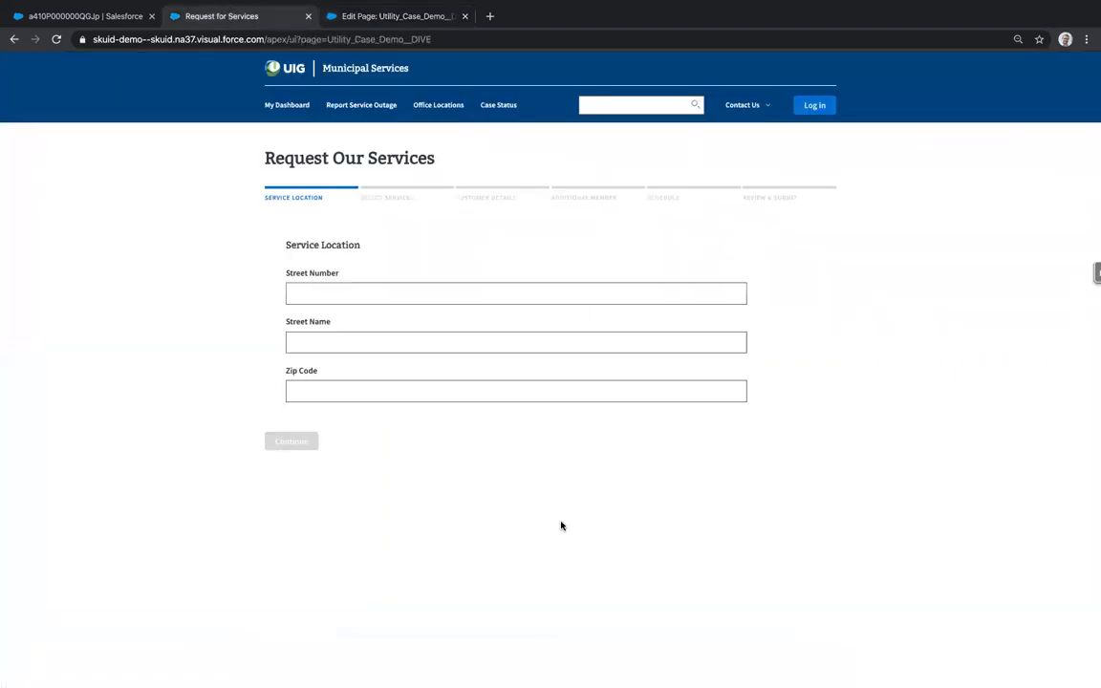
left_click(342, 288)
type("123")
left_click(333, 340)
type("4")
key("BackSpace")
type("4th St")
type(".")
type("56789")
key("BackSpace")
key("BackSpace")
key("BackSpace")
key("BackSpace")
key("BackSpace")
type("56789")
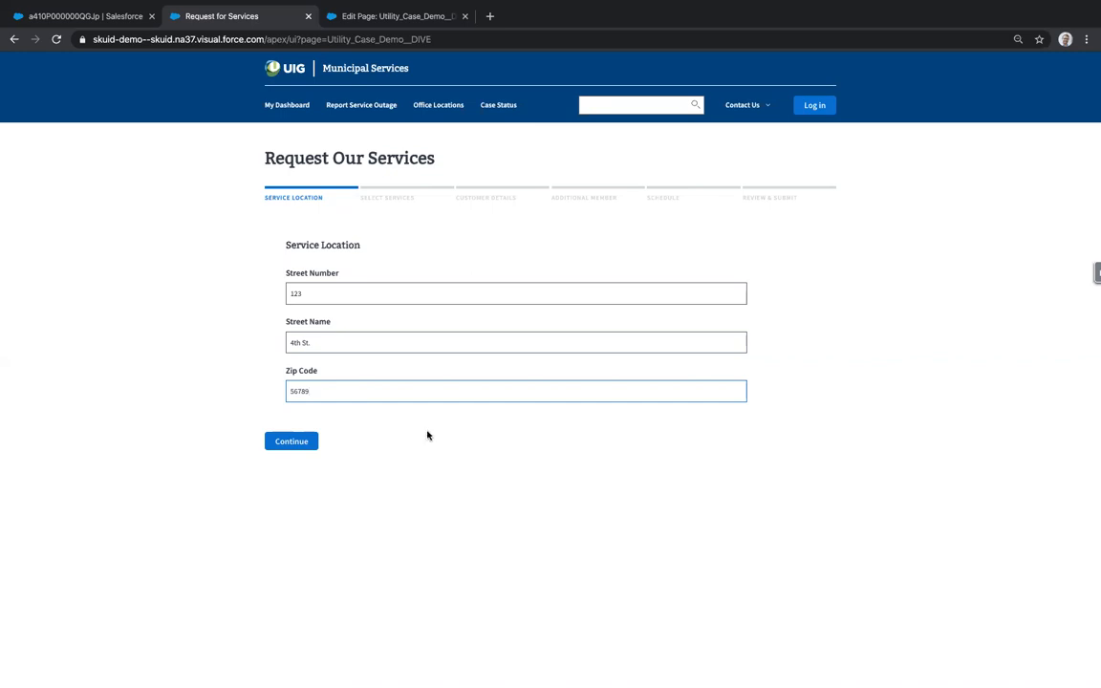
left_click(371, 18)
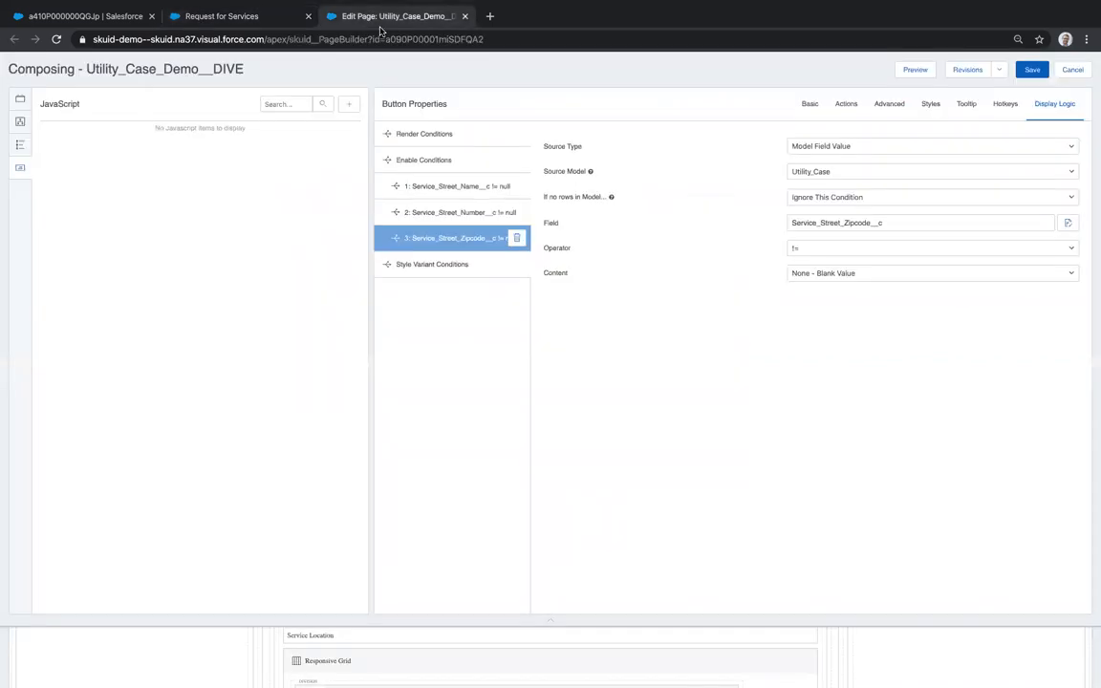
- Review the Continue button's Enable Conditions: all conditions met, otherwise a required-fields message
left_click(437, 161)
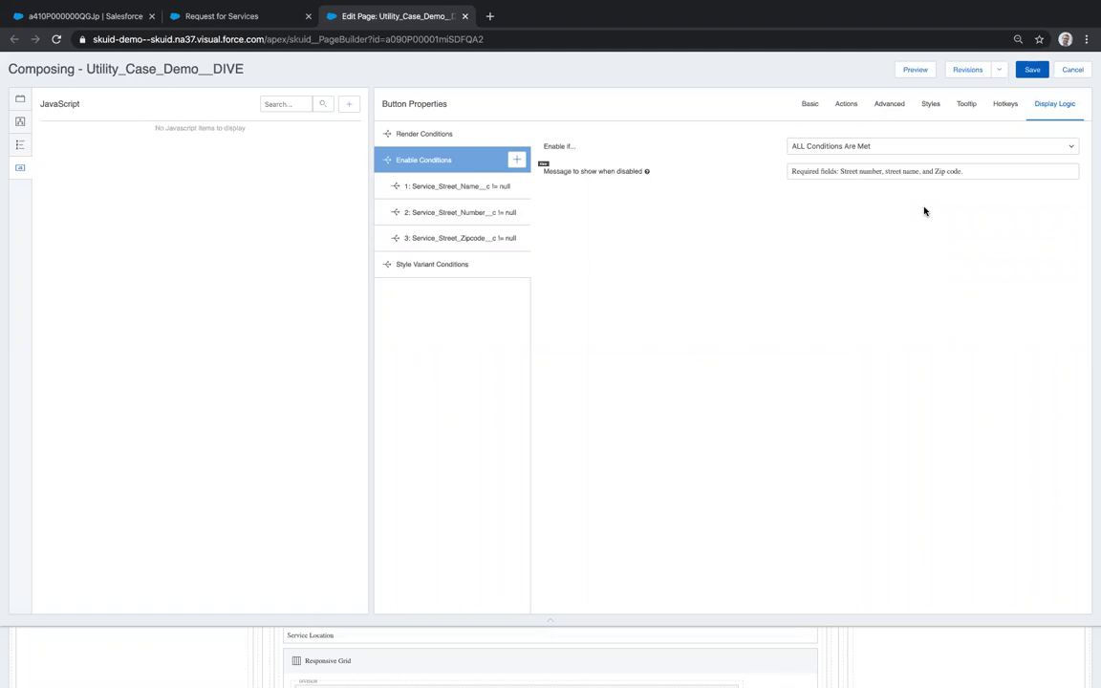
left_click(549, 619)
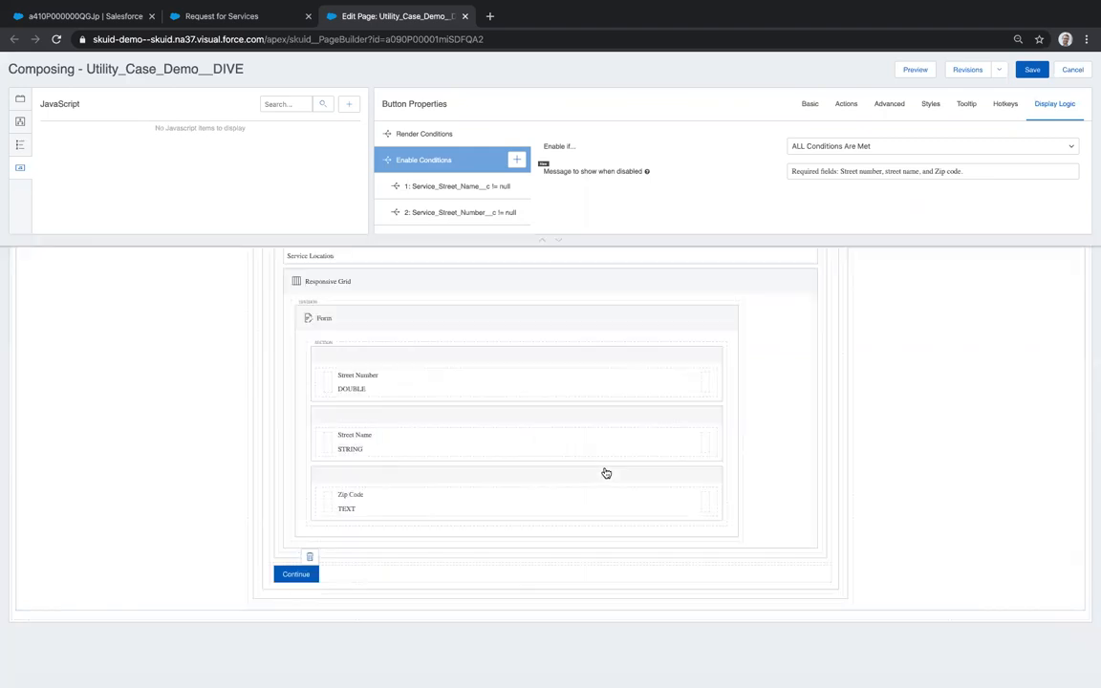
scroll(605, 473, "up", 3)
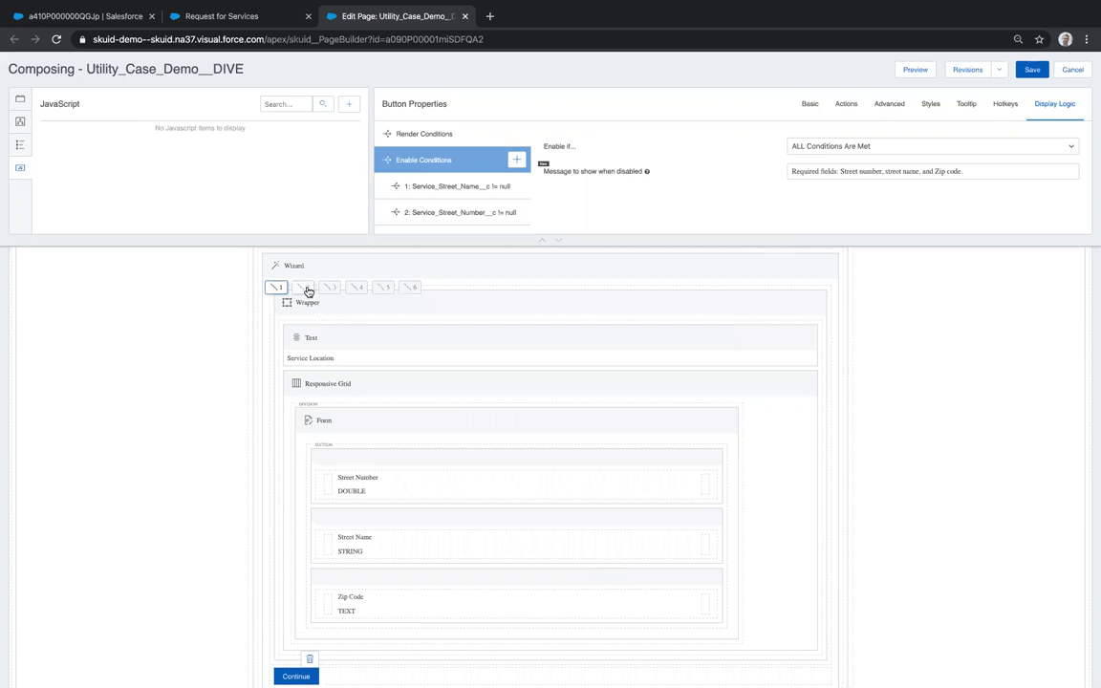
- Show the Wizard's Select Services step with its Case Type and New Service Type forms
left_click(307, 287)
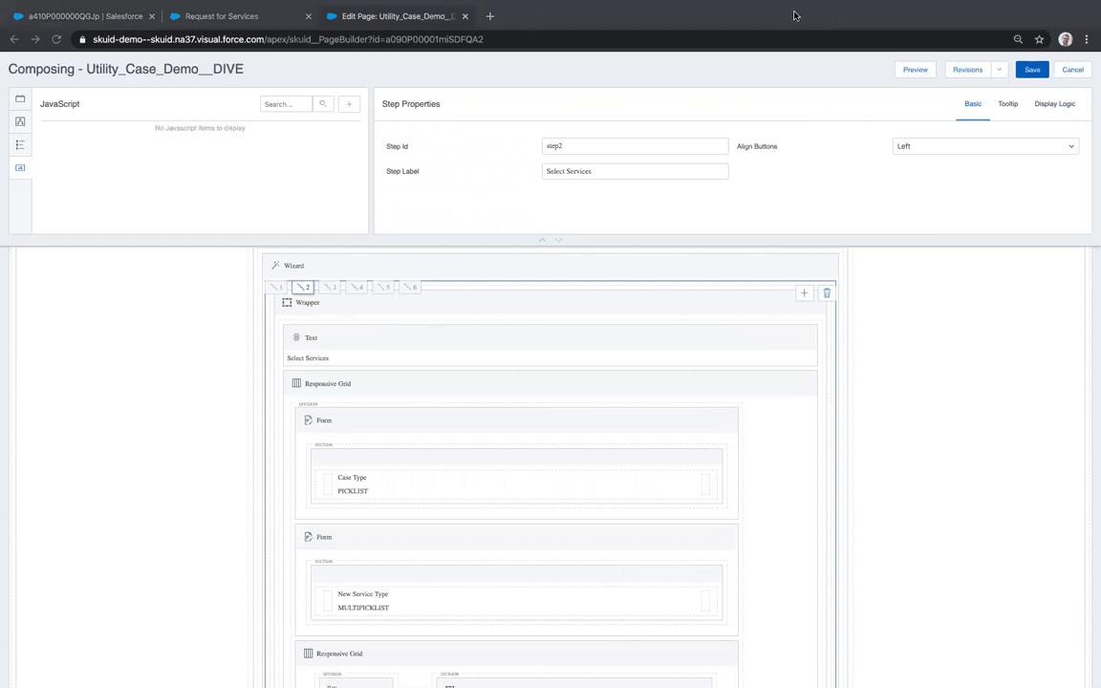
mouse_move(521, 12)
scroll(489, 457, "down", 1)
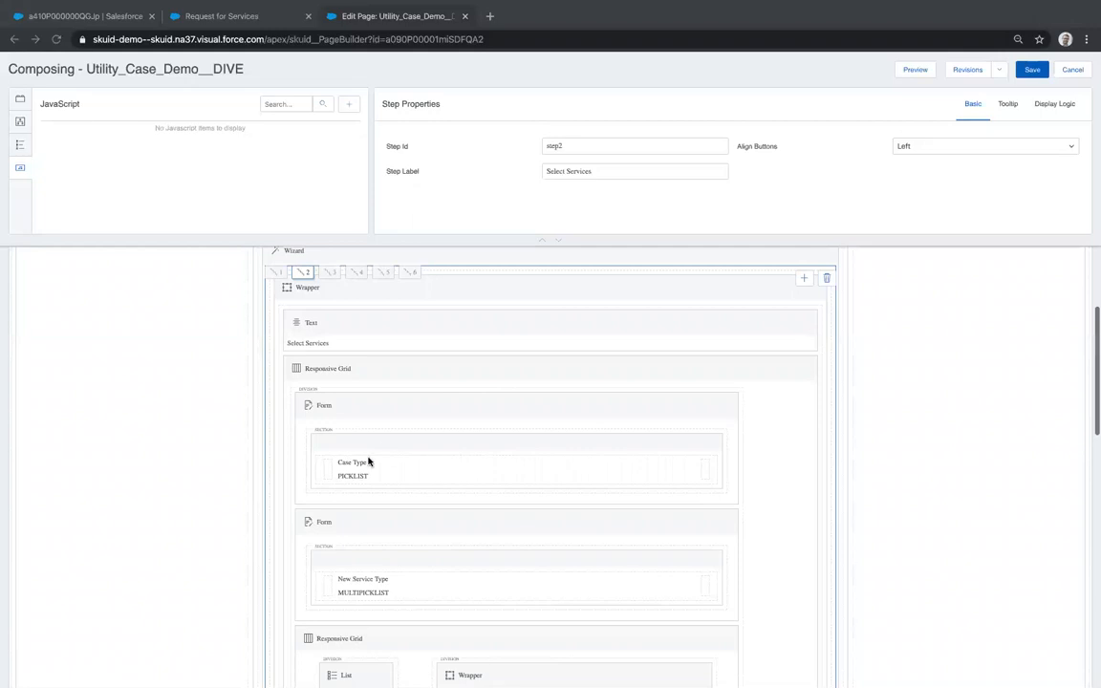
- Change the Case Type (Issue_Service_Type__c) field's Display As from Button Group to Radio and save
left_click(407, 467)
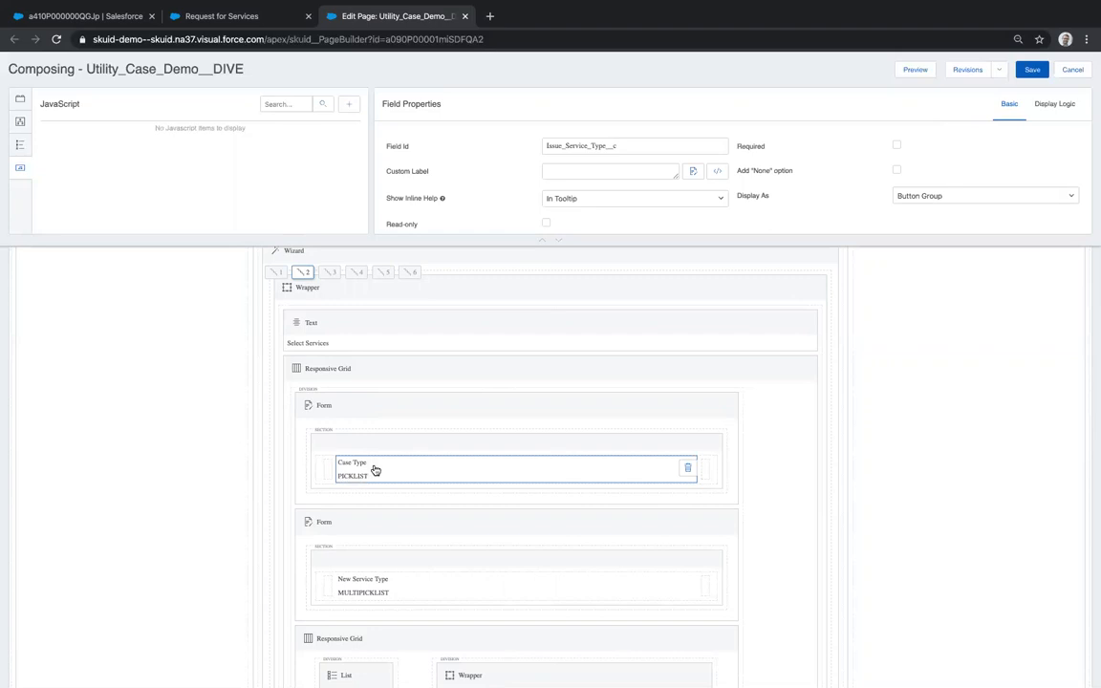
left_click(962, 198)
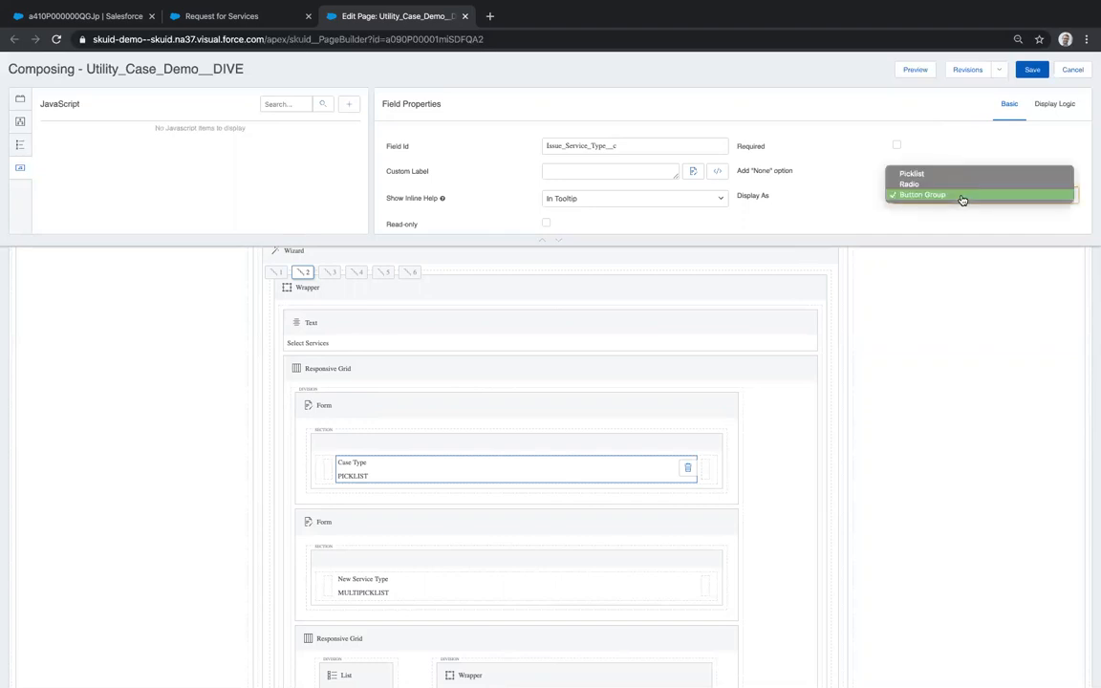
left_click(793, 203)
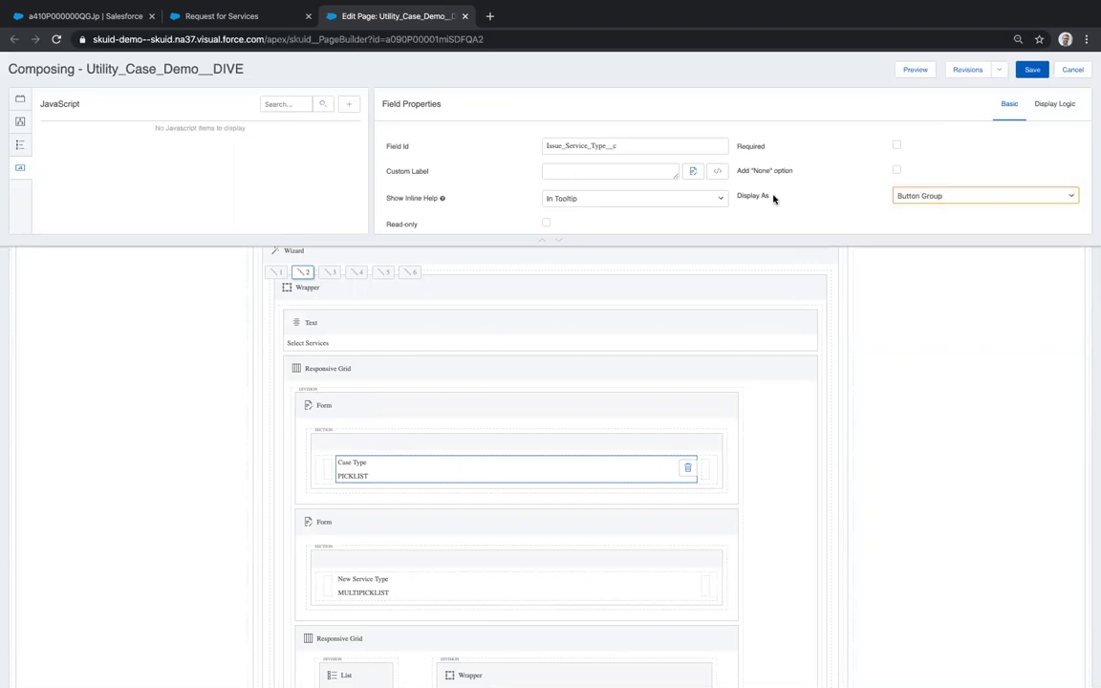
scroll(775, 199, "up", 5)
scroll(457, 363, "down", 5)
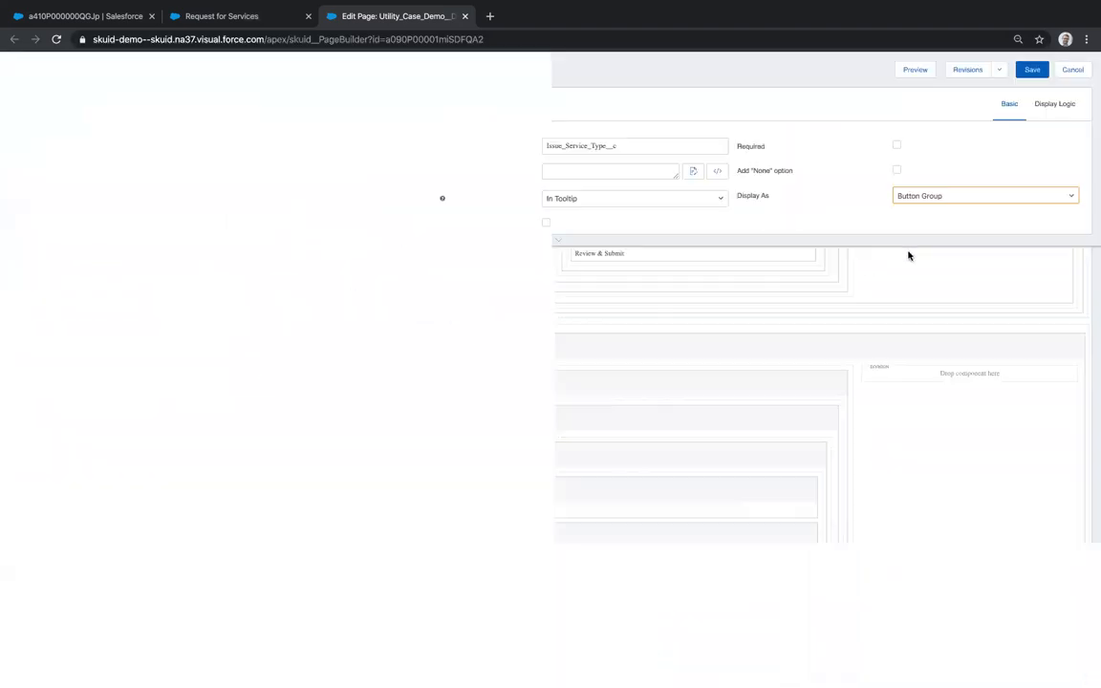
left_click(940, 198)
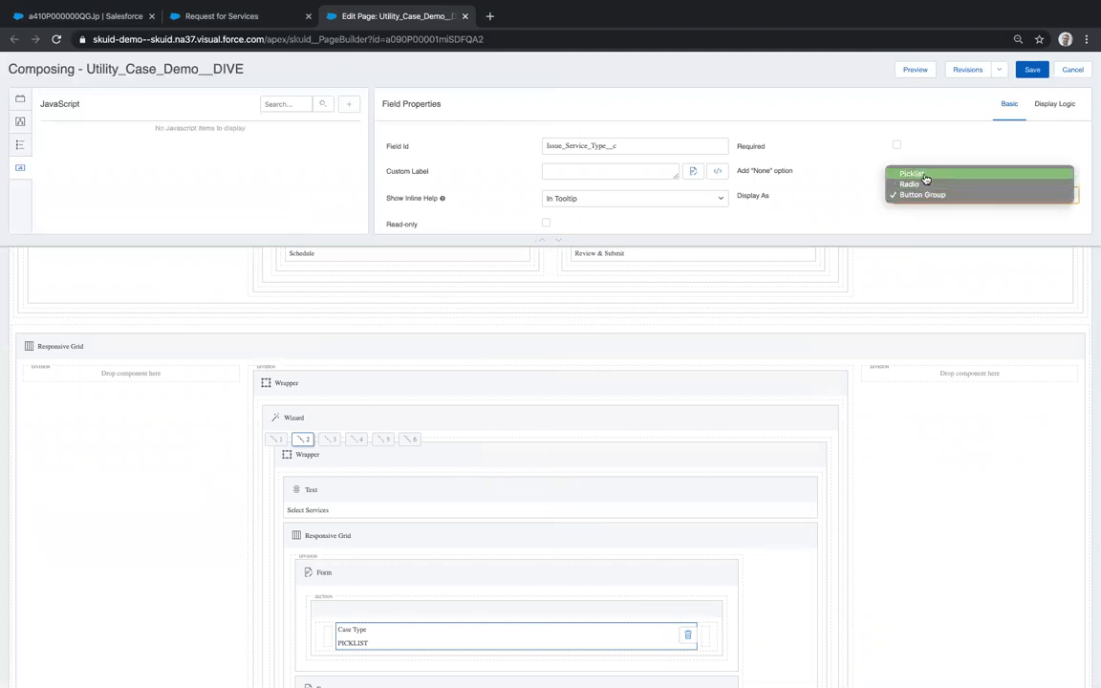
left_click(848, 215)
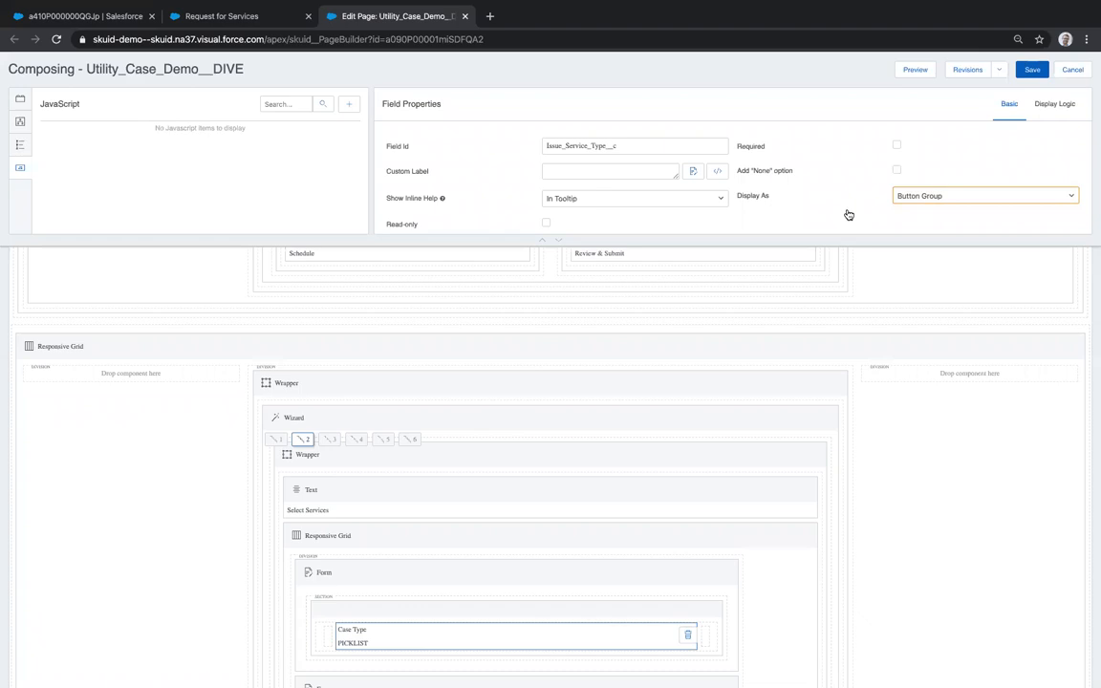
left_click(944, 195)
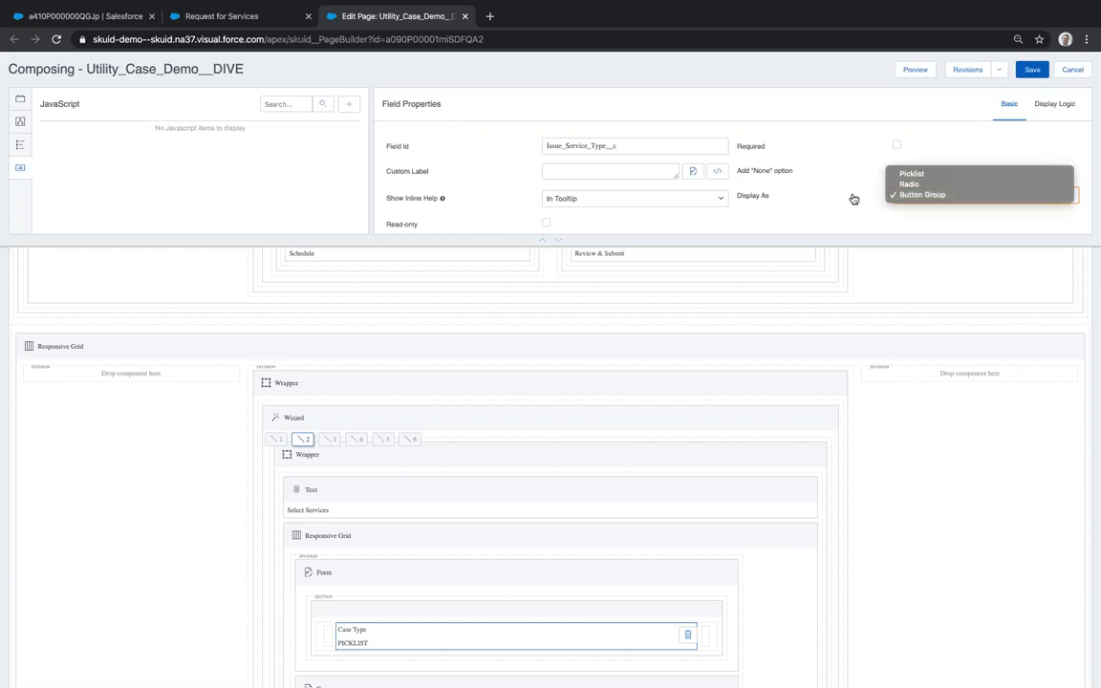
key("Up")
key("Return")
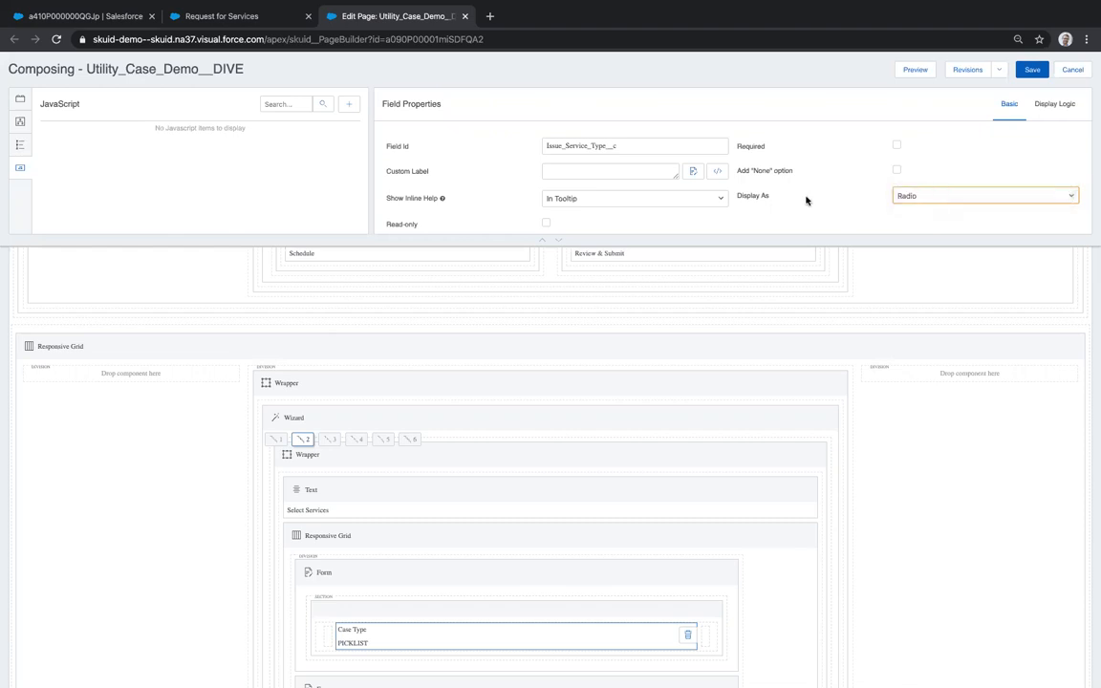
left_click(1032, 70)
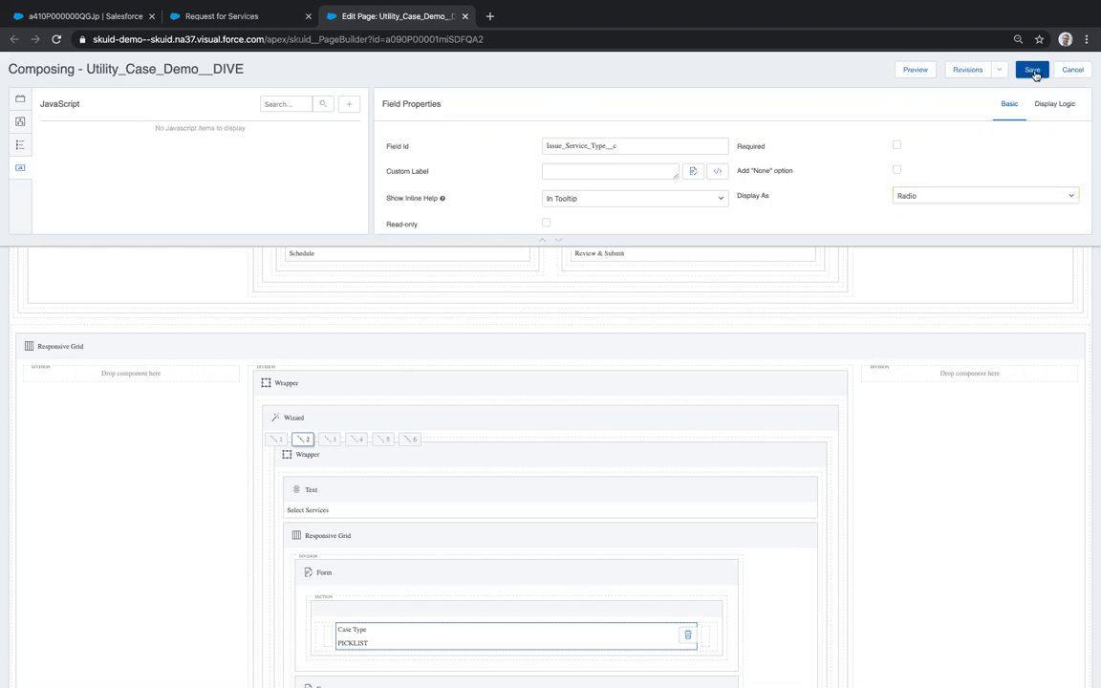
left_click(919, 71)
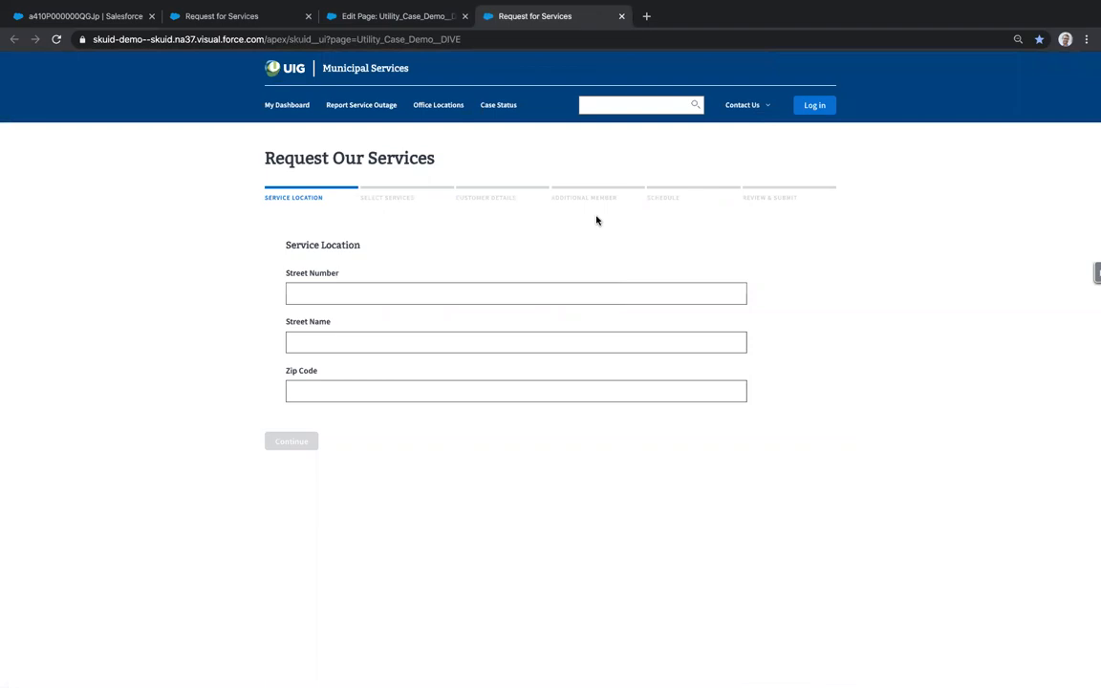
left_click(380, 198)
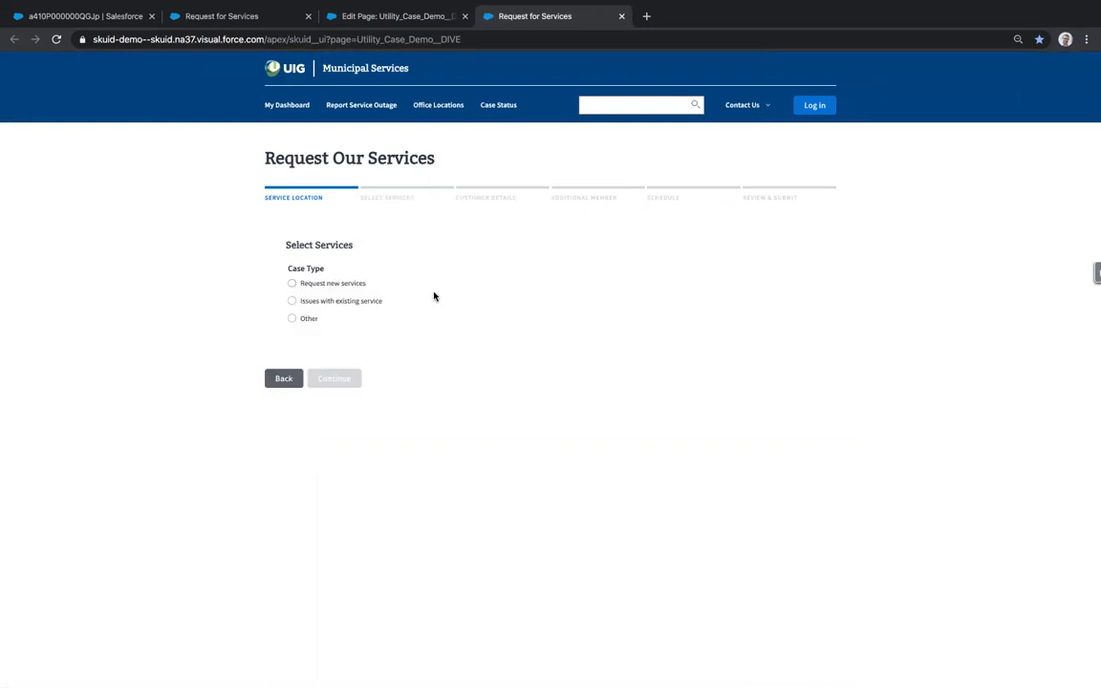
left_click(316, 285)
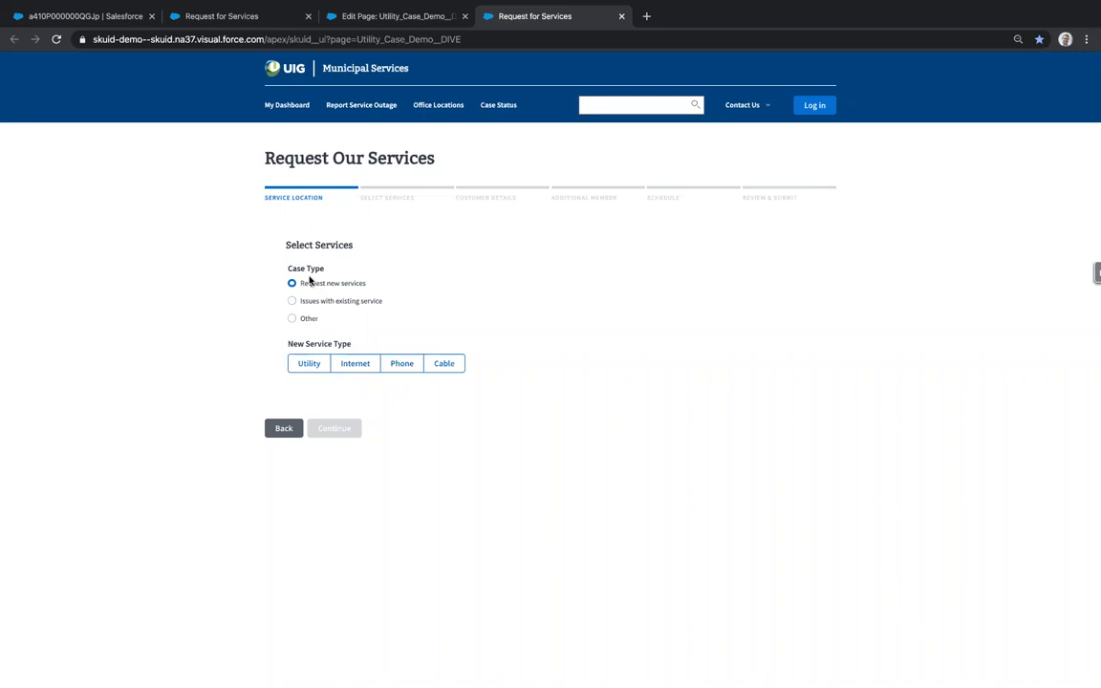
left_click(621, 16)
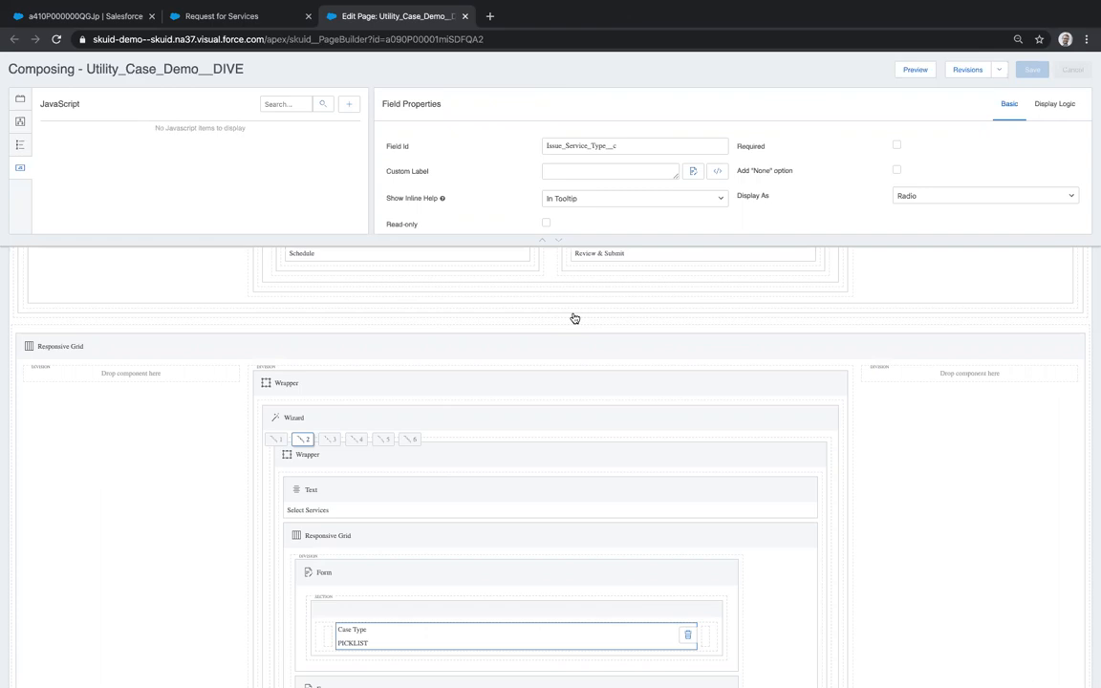
- Set Issue_Service_Type__c's Display As back to Button Group, save, and switch to Request for Services
left_click(933, 199)
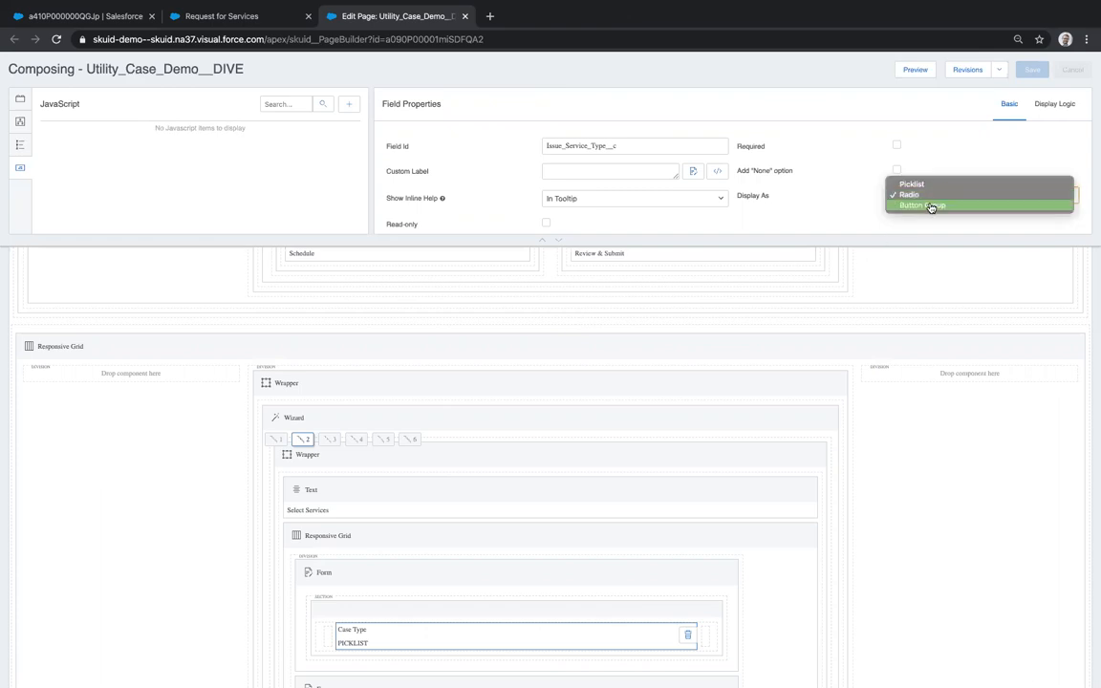
left_click(932, 206)
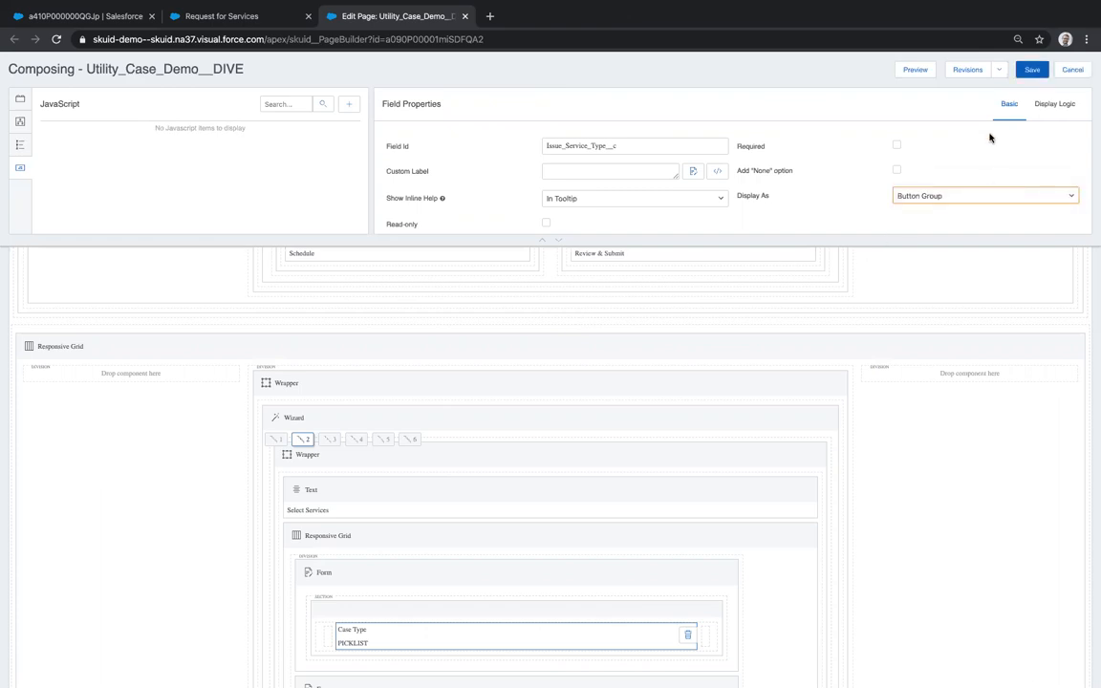
left_click(1032, 71)
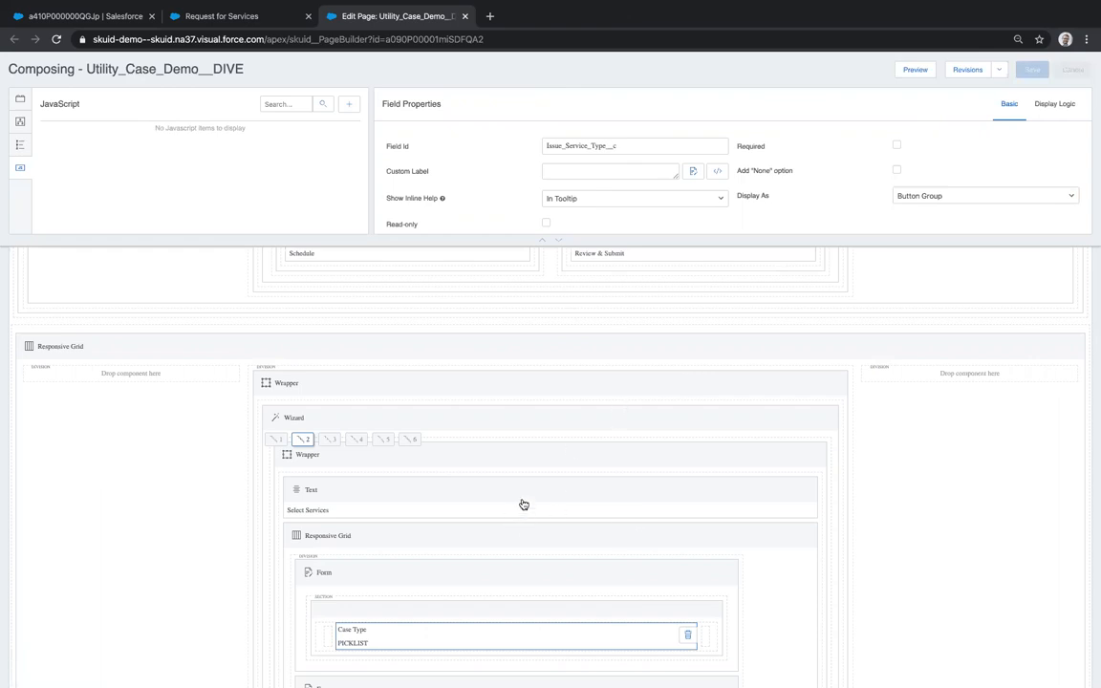
scroll(524, 503, "down", 2)
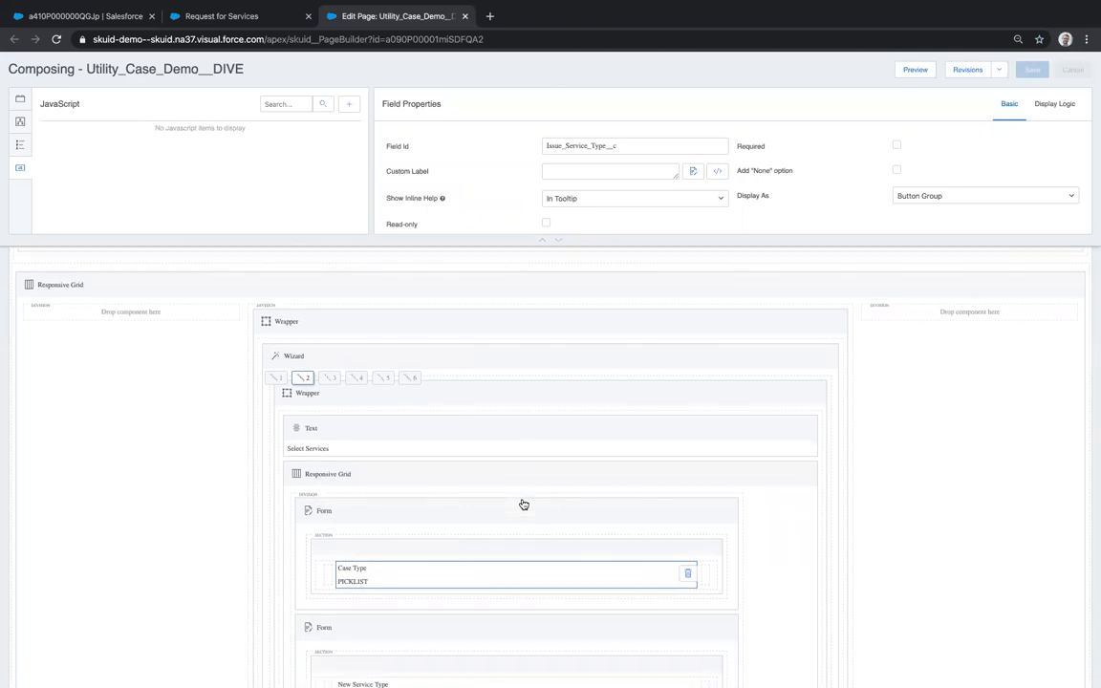
left_click(226, 15)
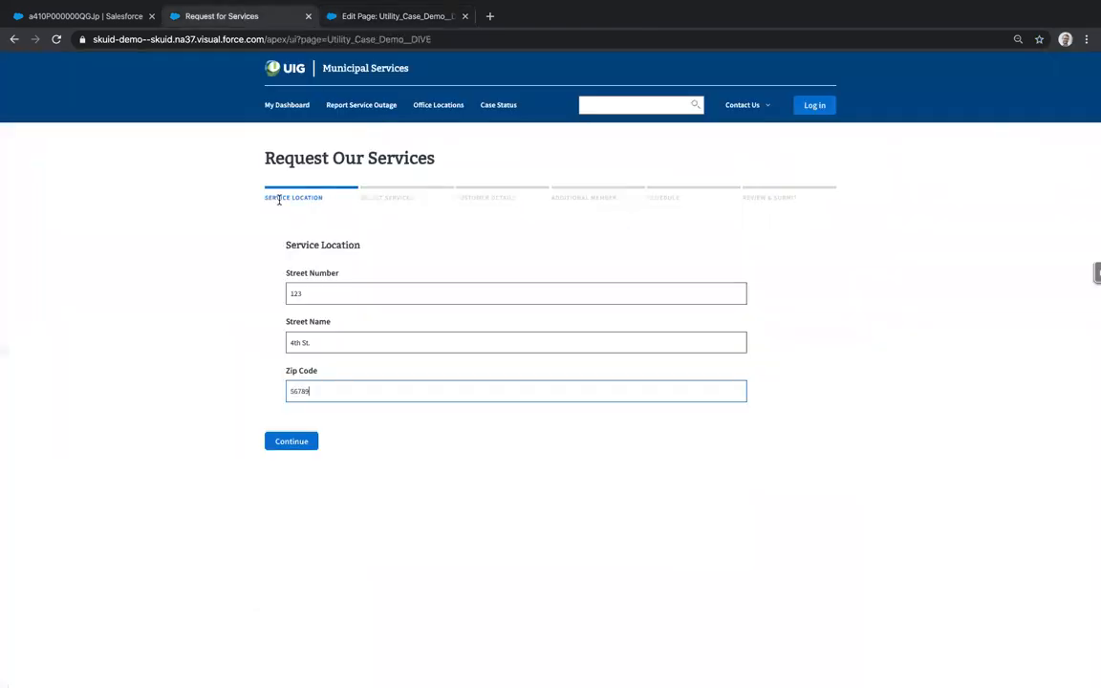
- On the live form, continue to Select Services and request new Utility service, then return to Edit Page
left_click(398, 198)
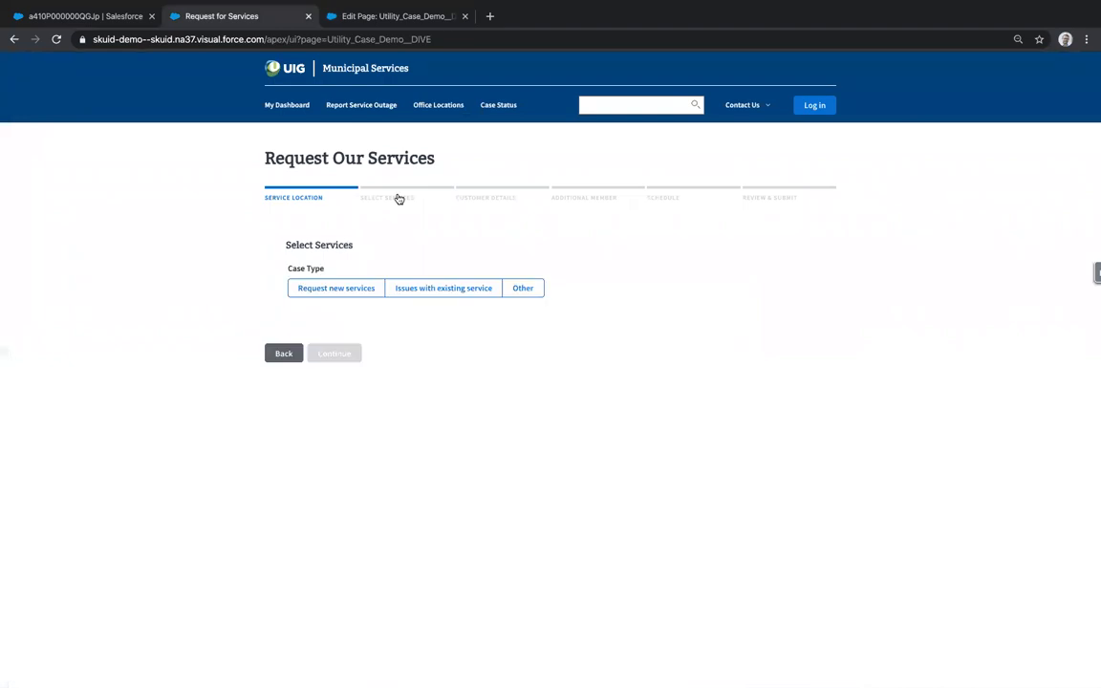
left_click(315, 288)
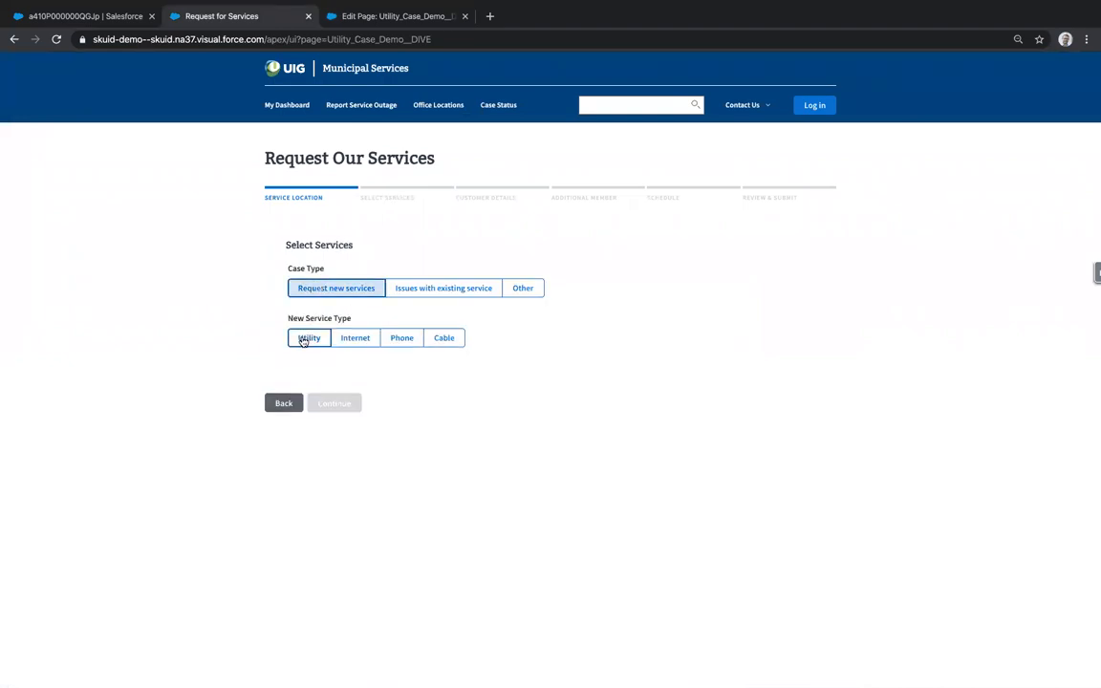
left_click(304, 340)
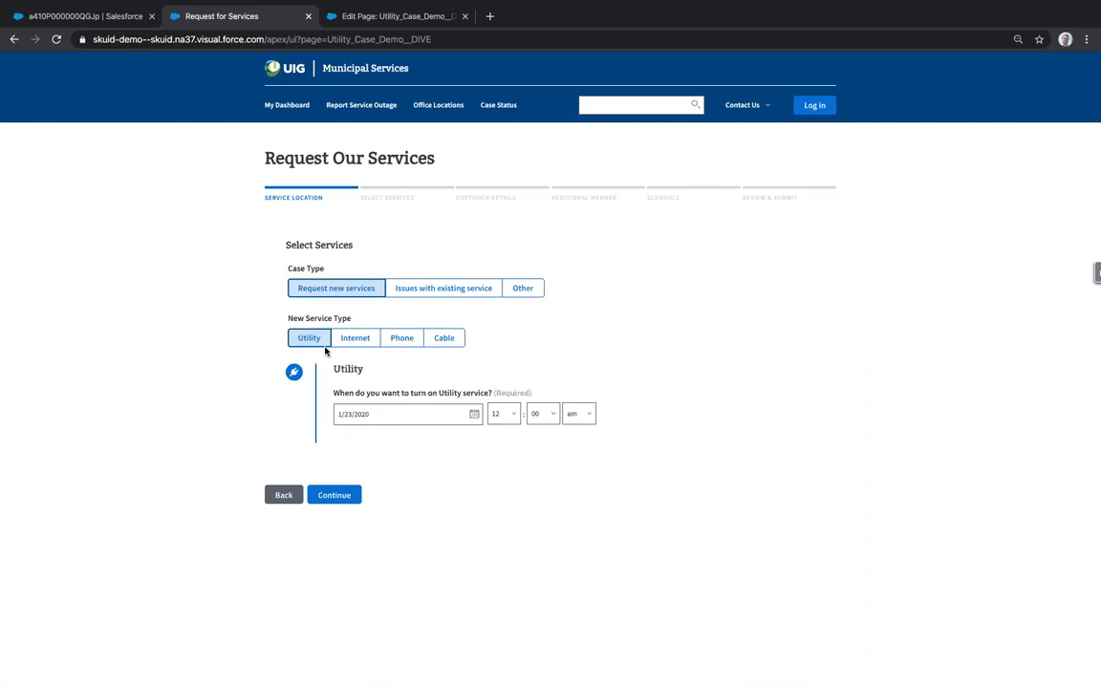
left_click(404, 18)
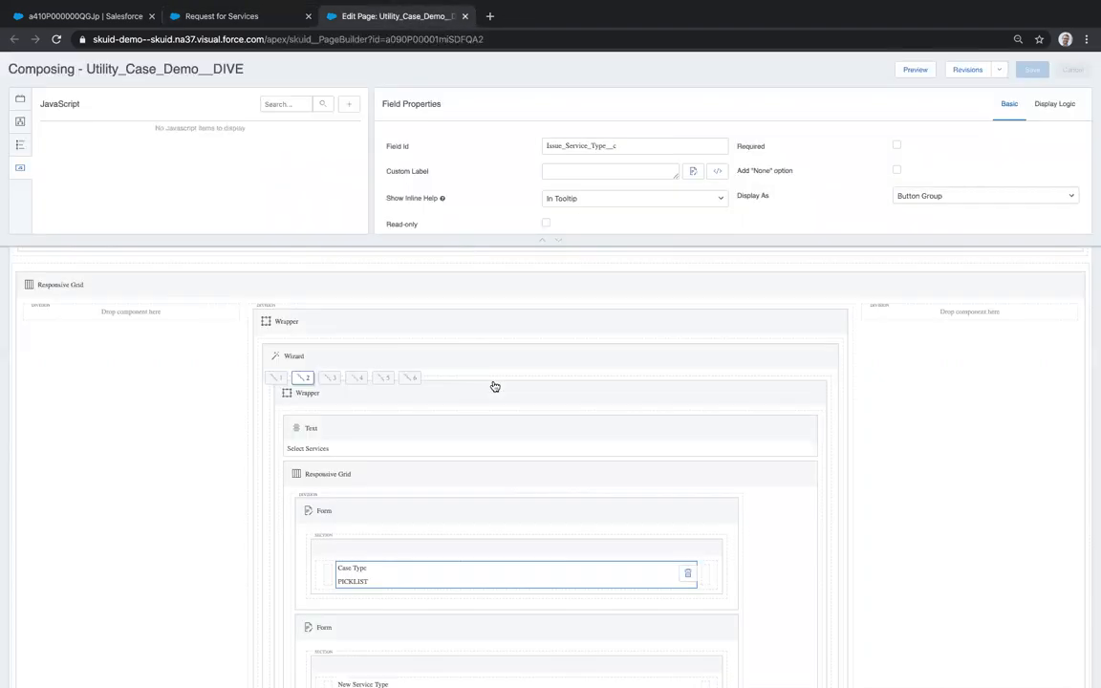
- Select the service-type responsive grids in turn, including the Phone and Cable form grids
scroll(467, 502, "down", 2)
scroll(467, 501, "down", 5)
left_click(383, 376)
left_click(388, 605)
scroll(388, 605, "down", 5)
scroll(386, 573, "down", 5)
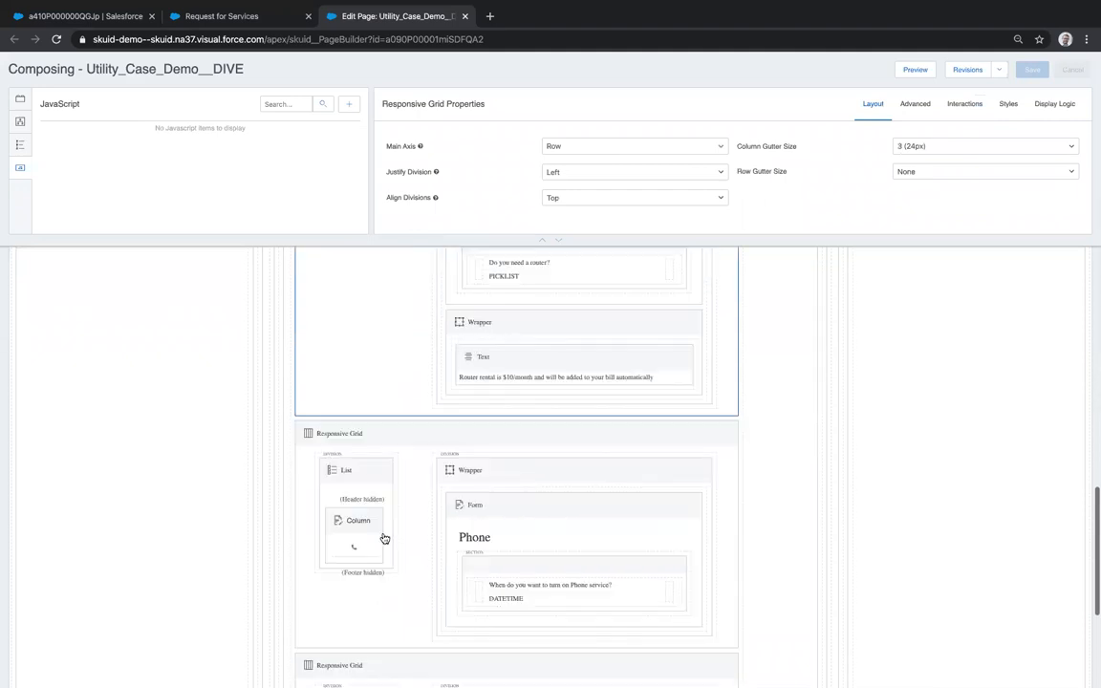
left_click(358, 538)
scroll(373, 540, "down", 1)
left_click(386, 564)
scroll(499, 490, "up", 1)
scroll(498, 489, "up", 4)
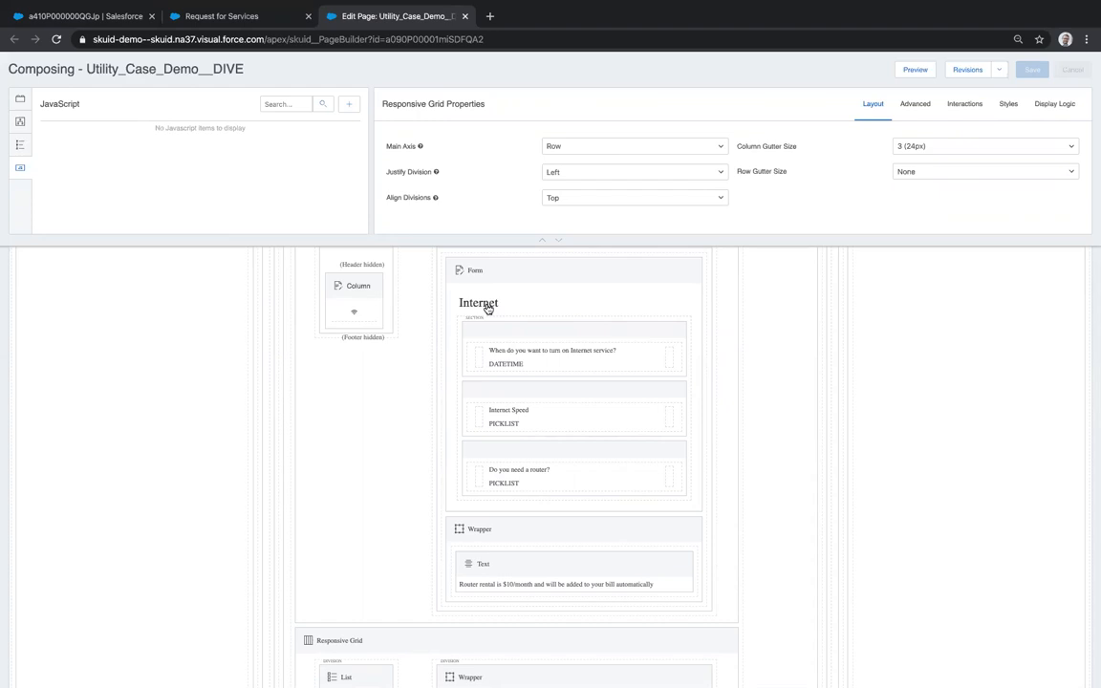
scroll(507, 306, "up", 4)
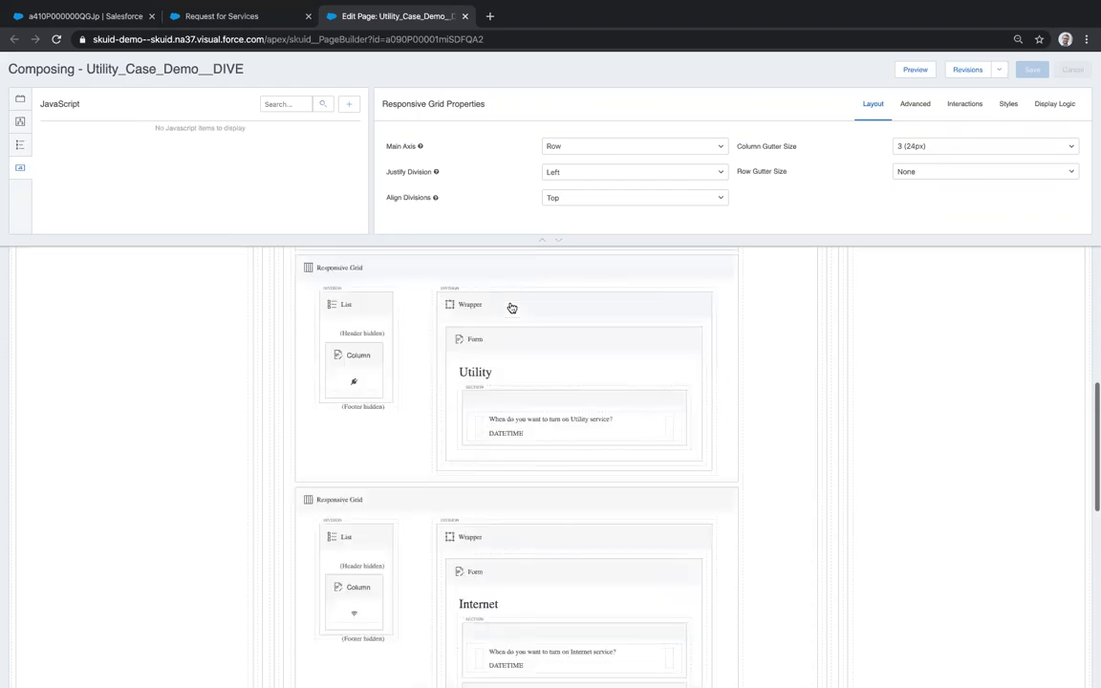
scroll(512, 306, "up", 1)
- Select the Utility grid and open its first render condition, New_Service_Type__c includes 'Utility'
left_click(491, 309)
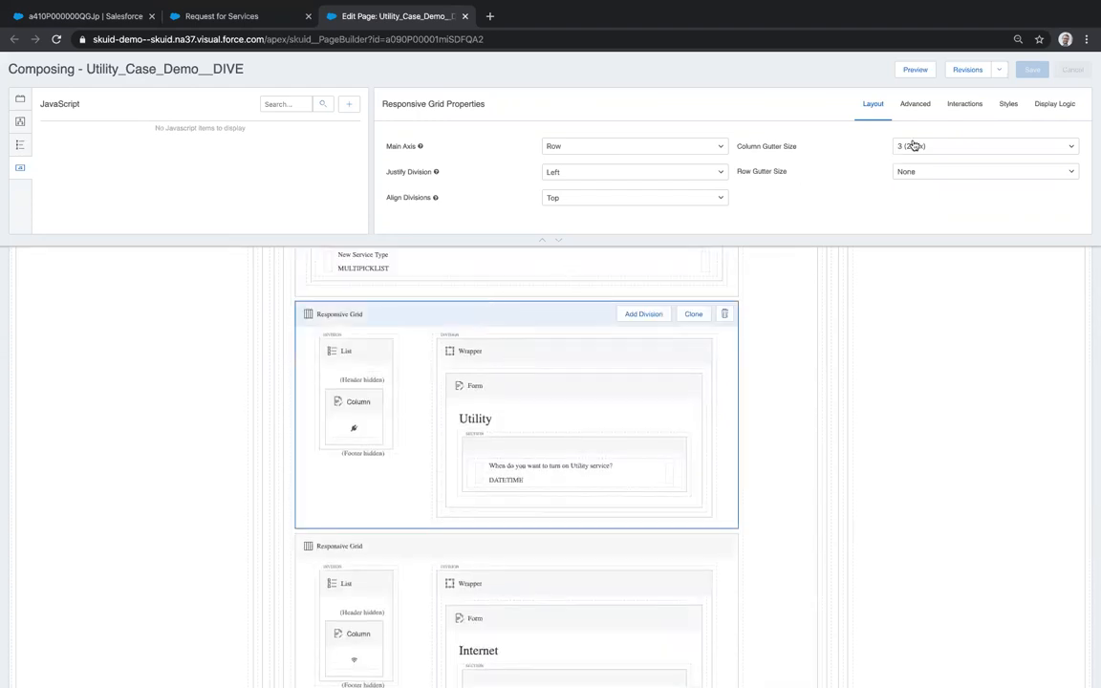
left_click(1047, 108)
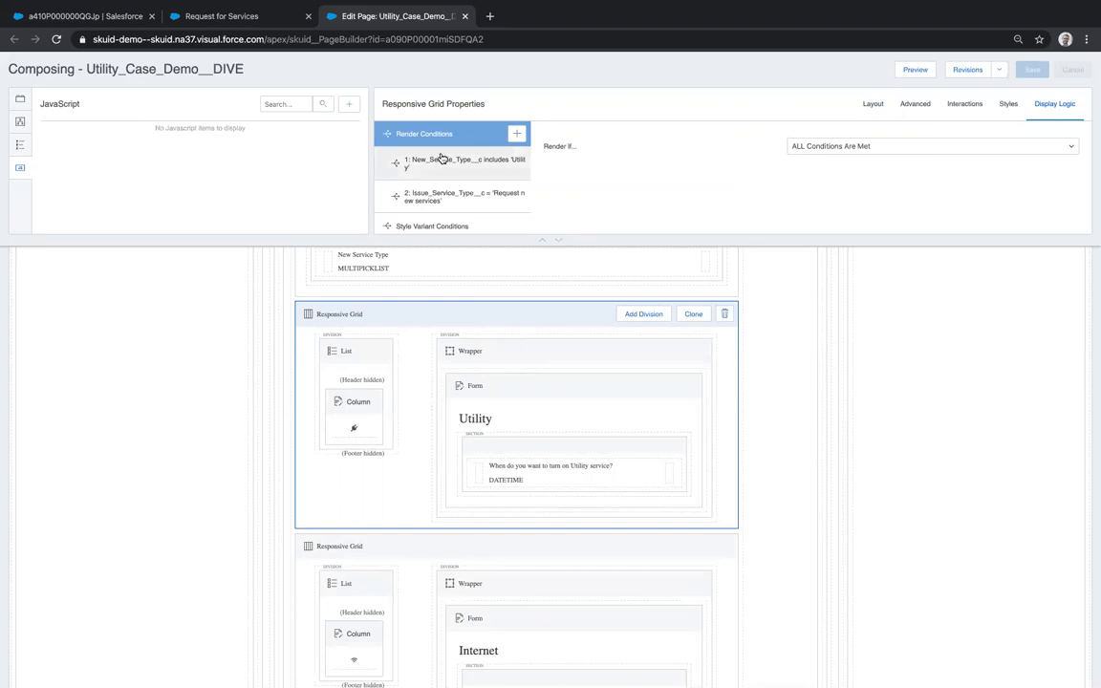
left_click(438, 168)
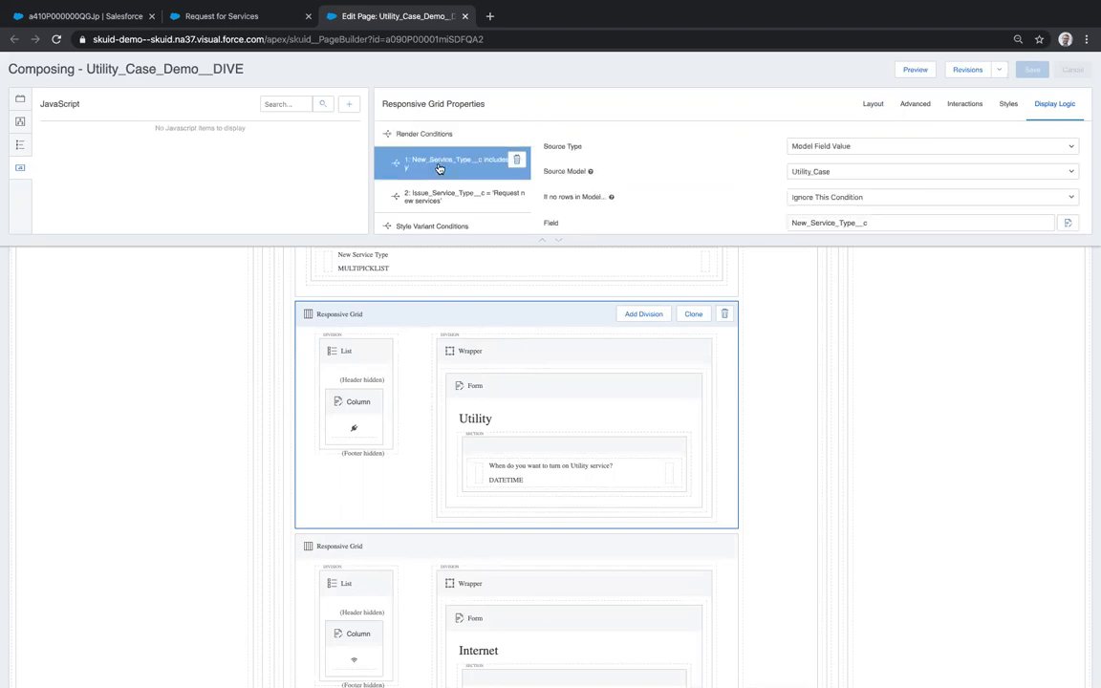
scroll(887, 225, "down", 1)
scroll(887, 225, "up", 1)
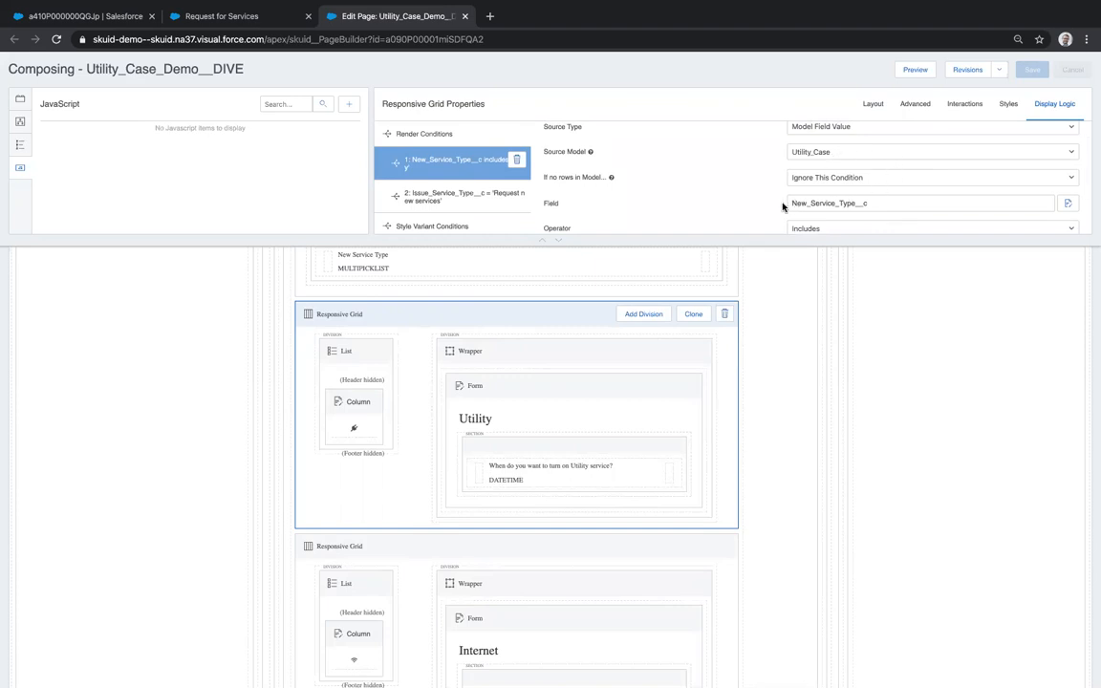
scroll(835, 214, "down", 2)
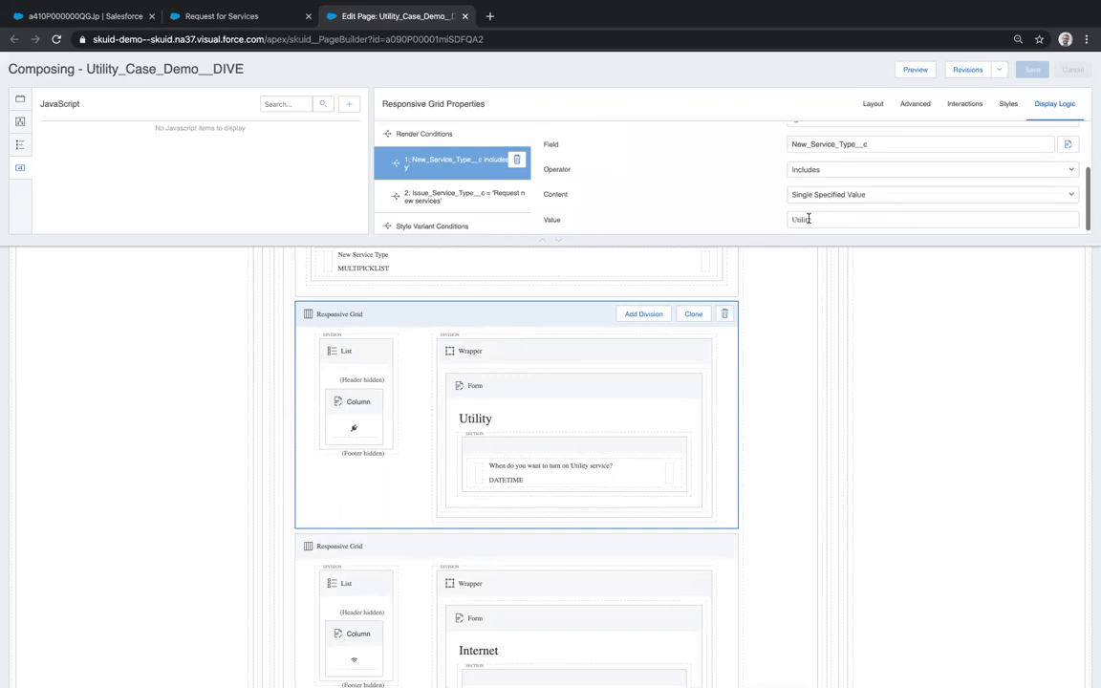
left_click(214, 17)
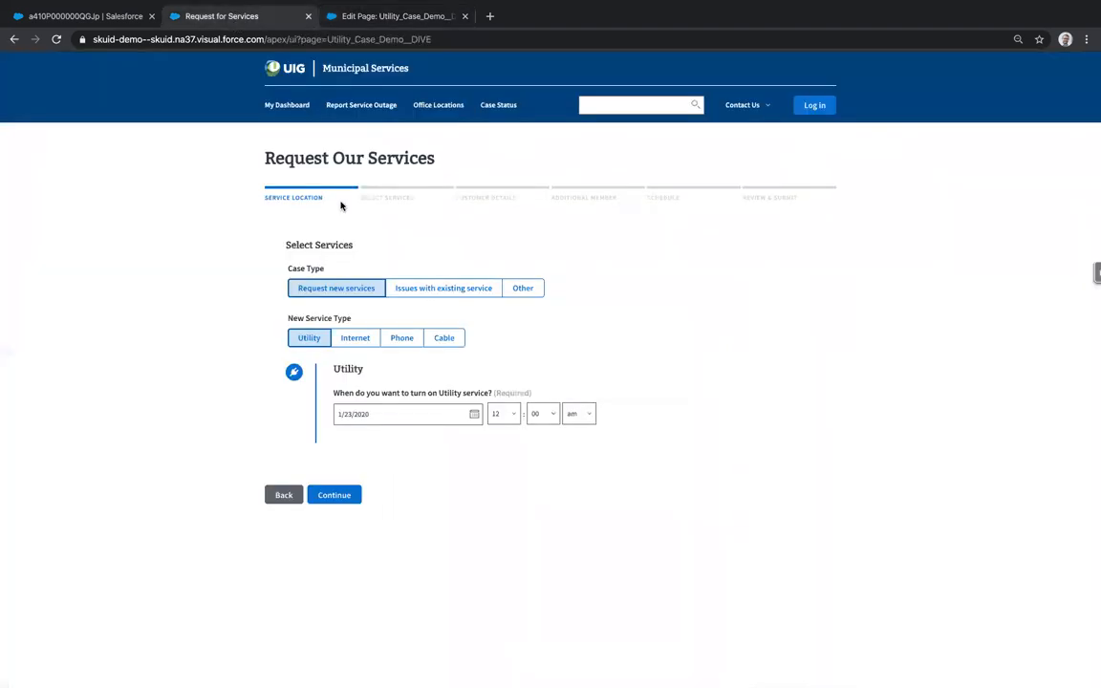
left_click(310, 337)
left_click(312, 338)
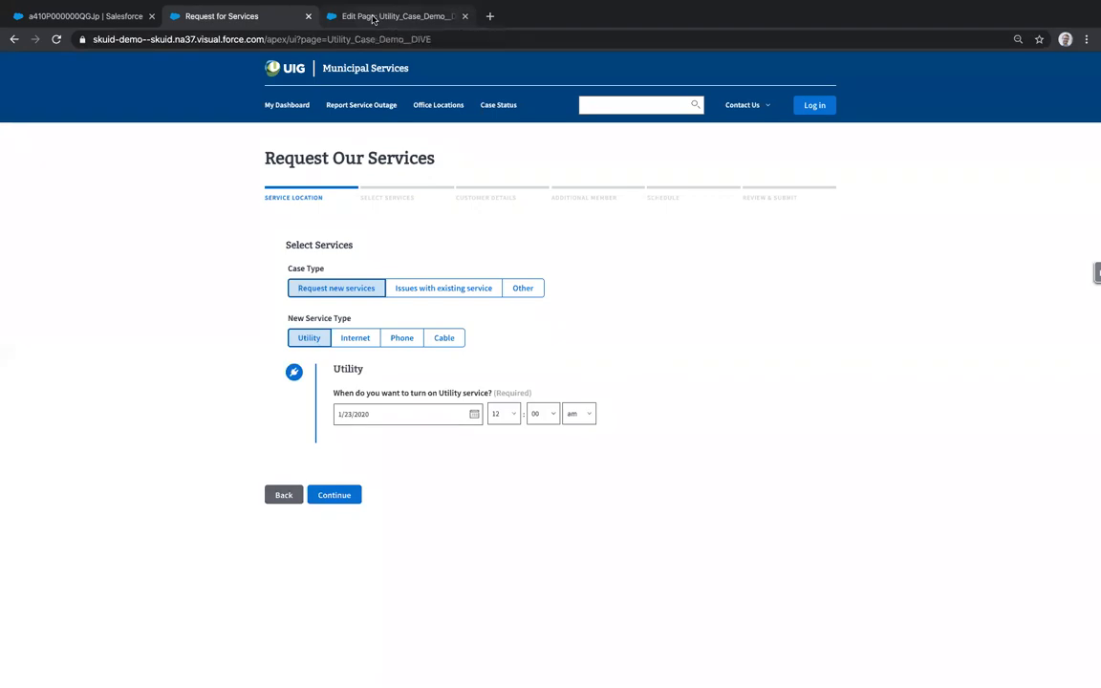
left_click(368, 17)
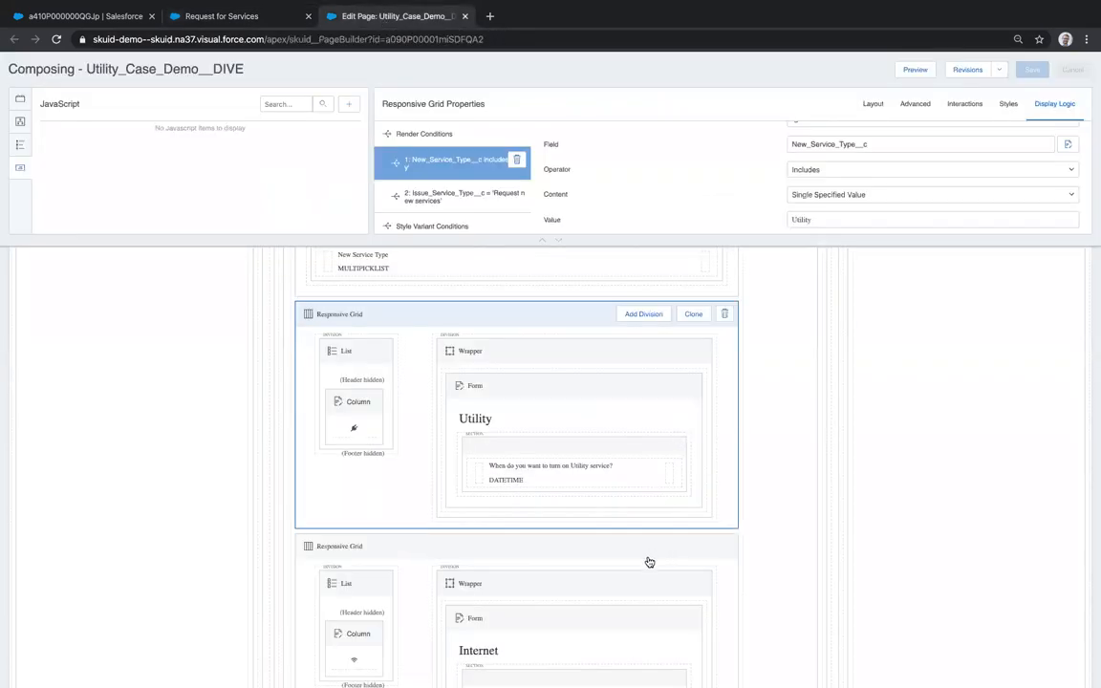
- Select the Internet grid and open its first render condition, New_Service_Type__c includes 'Internet'
scroll(648, 563, "down", 1)
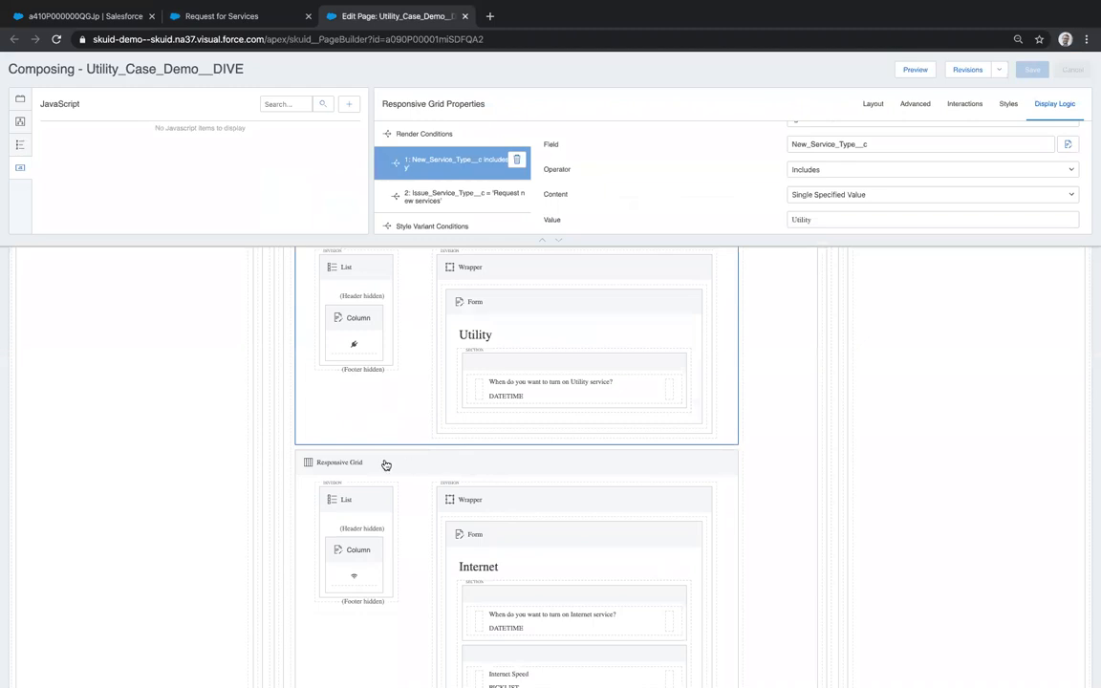
left_click(385, 463)
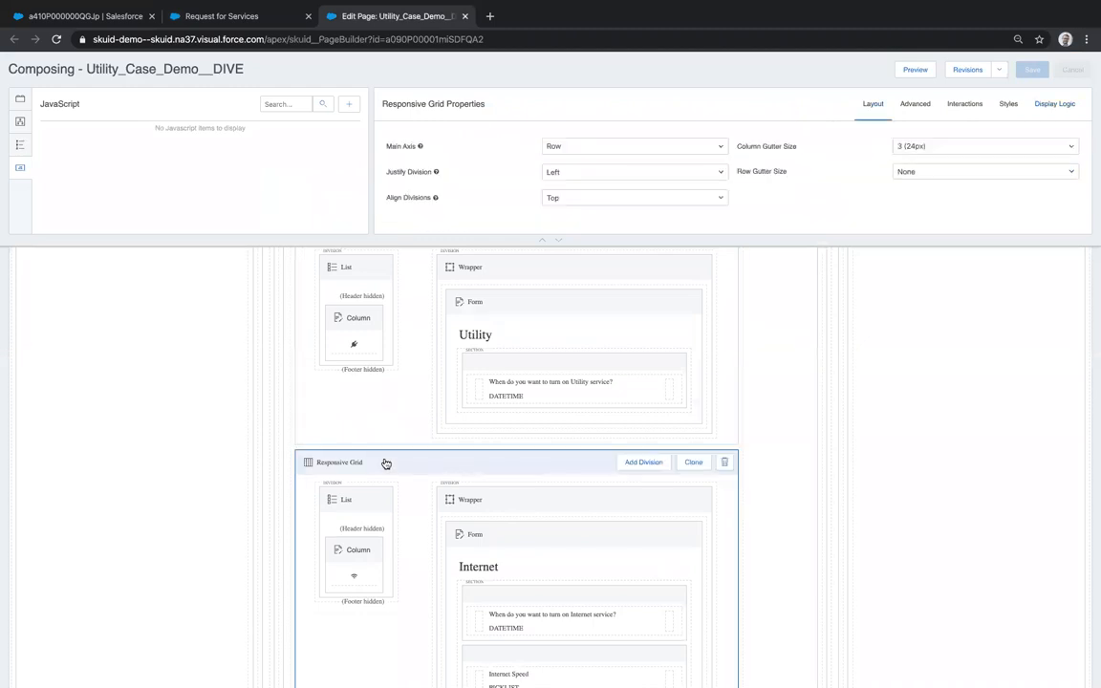
scroll(417, 519, "down", 2)
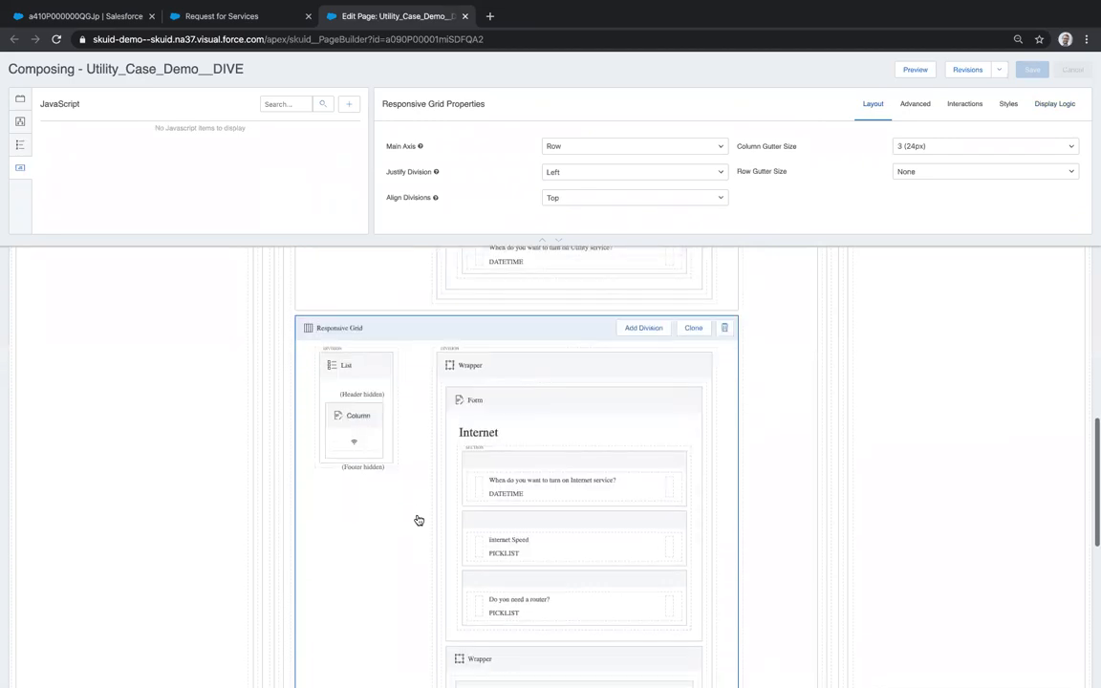
scroll(515, 449, "down", 1)
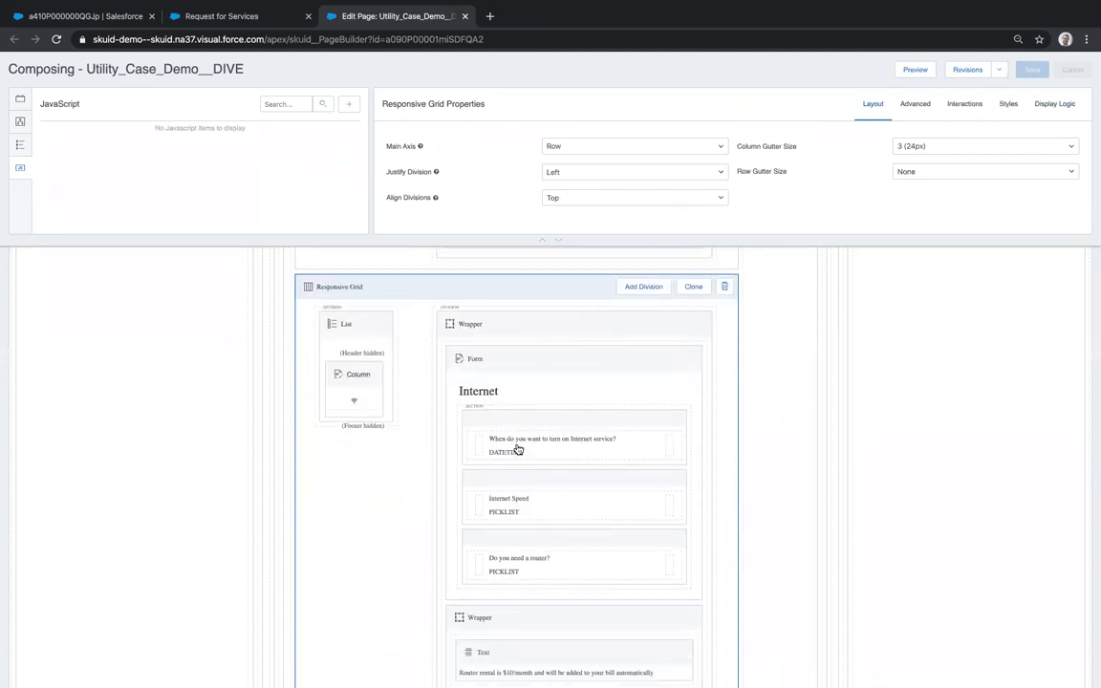
left_click(1049, 105)
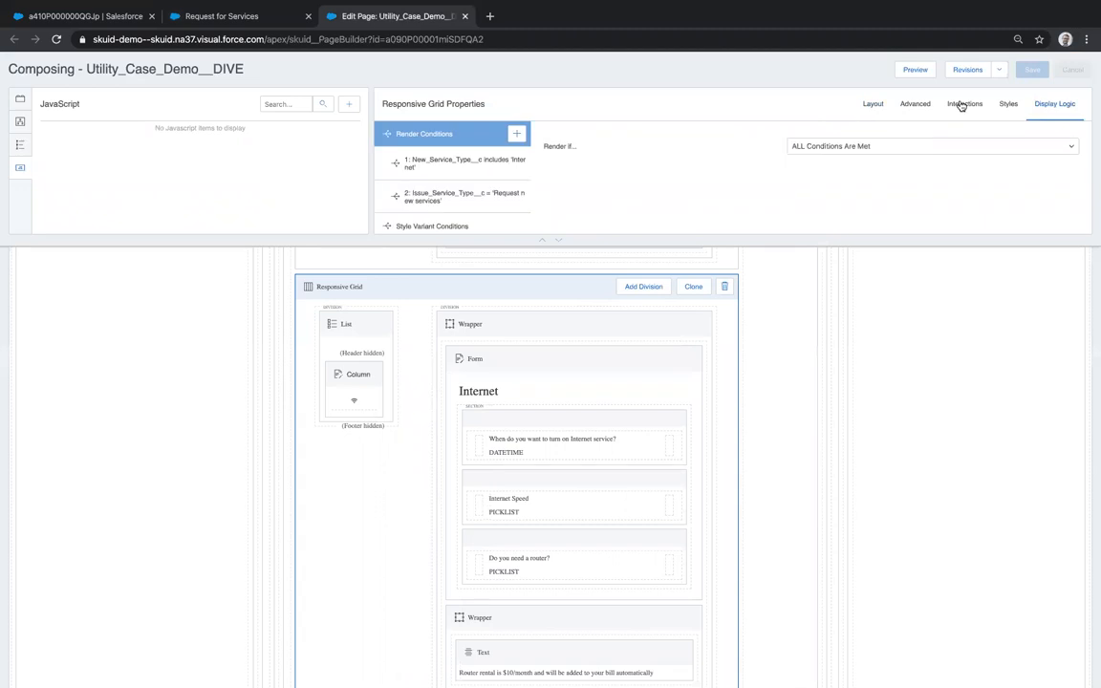
left_click(442, 172)
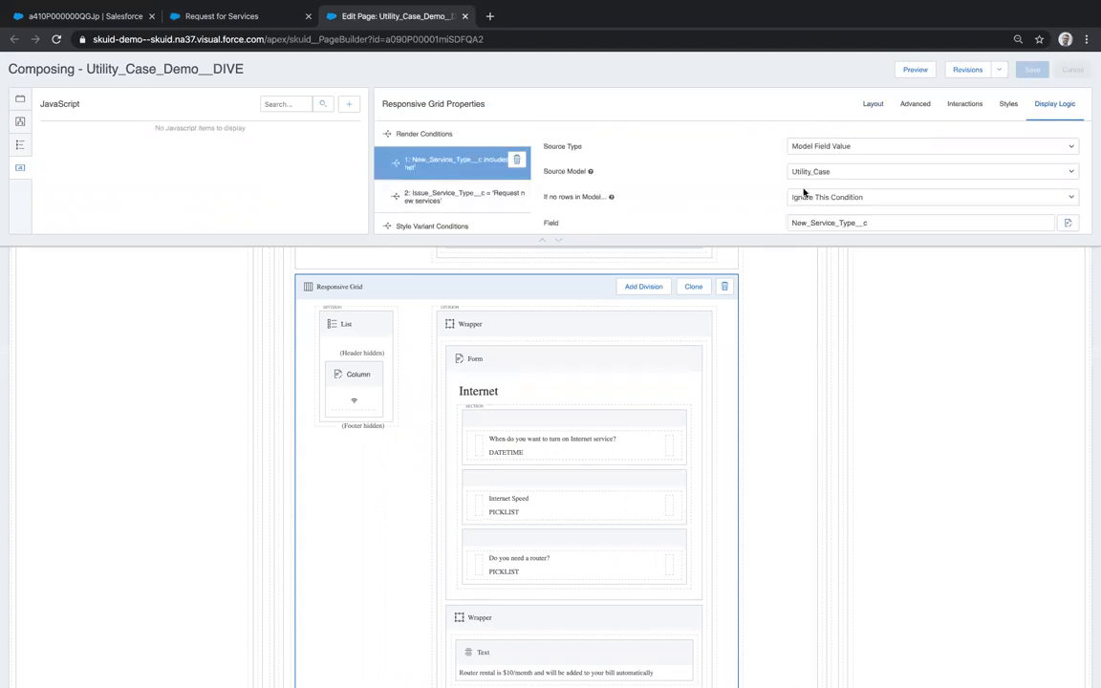
- Inspect the second render condition, Issue_Service_Type__c = 'Request new services'
scroll(793, 209, "down", 1)
scroll(793, 209, "down", 1)
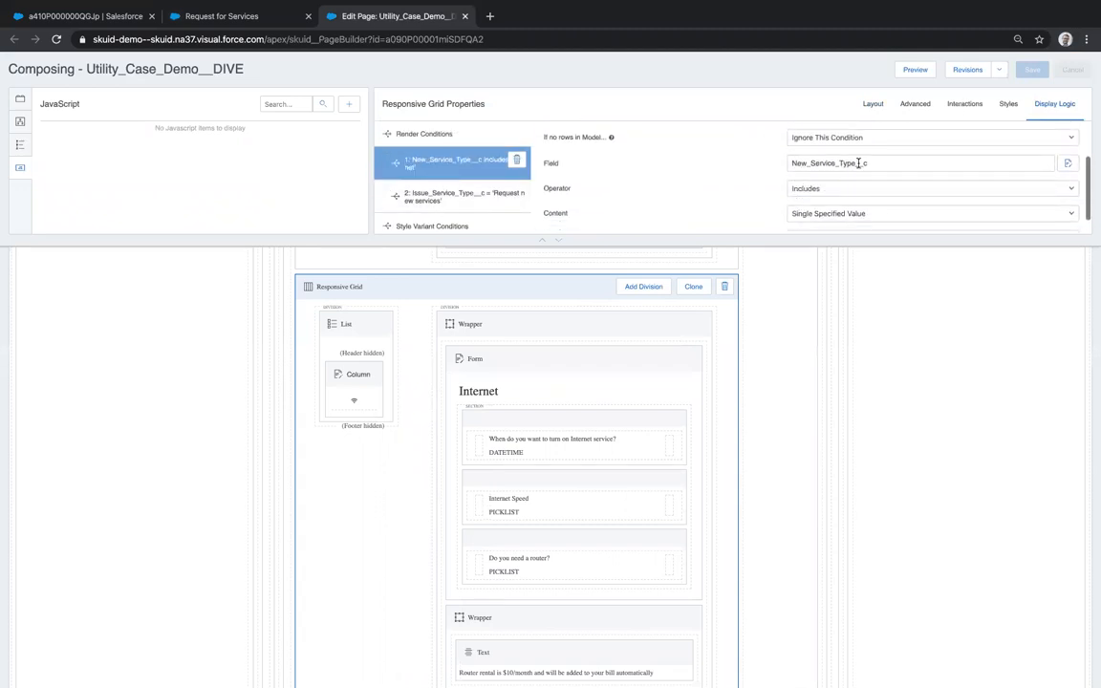
scroll(642, 175, "down", 1)
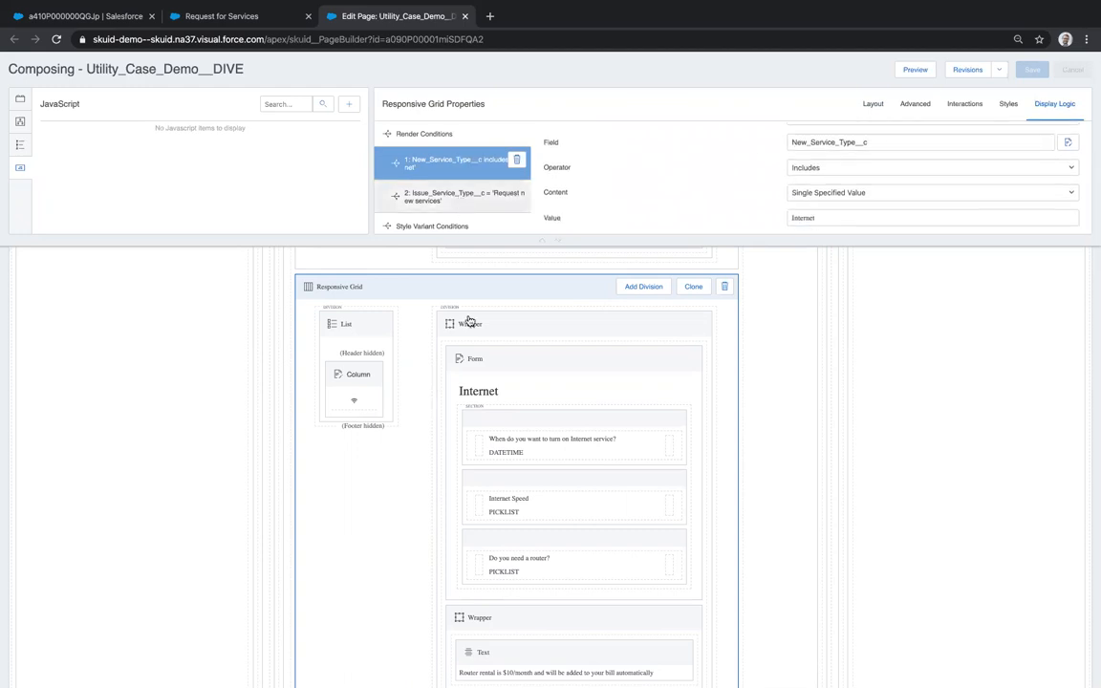
scroll(451, 475, "down", 5)
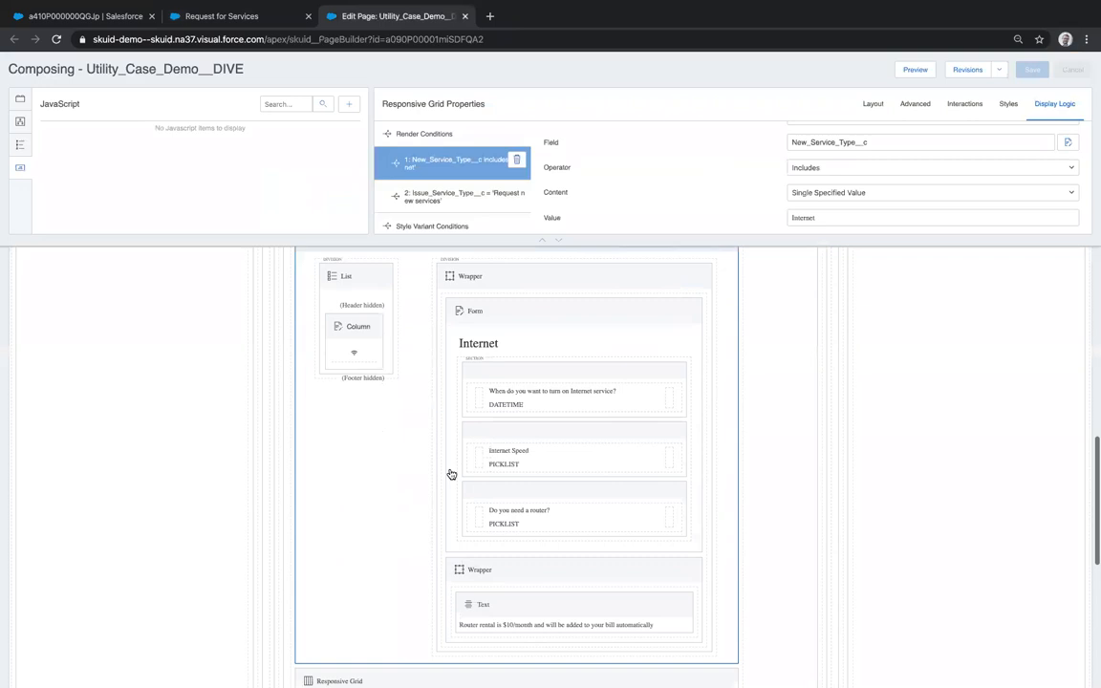
scroll(451, 475, "down", 6)
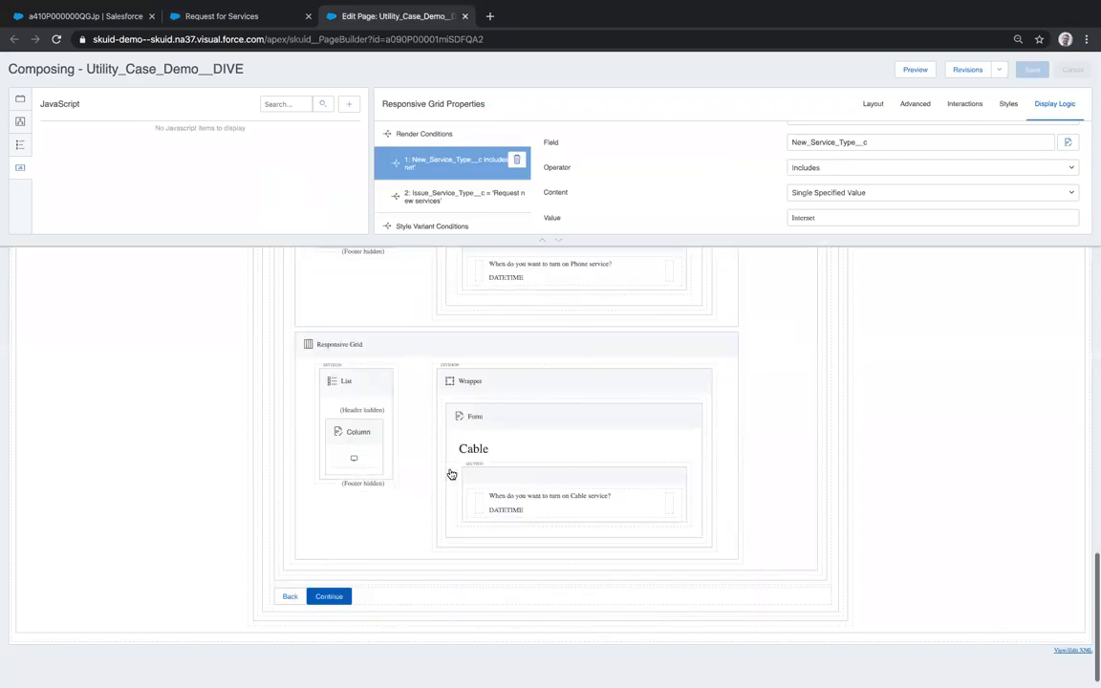
scroll(451, 475, "up", 11)
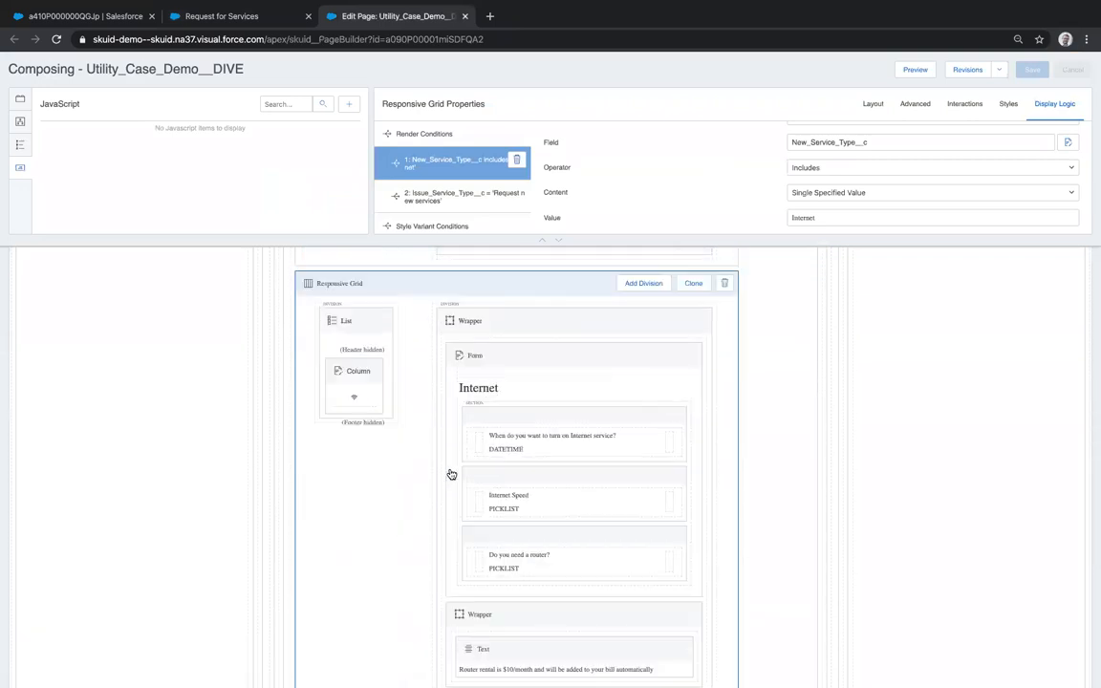
left_click(428, 203)
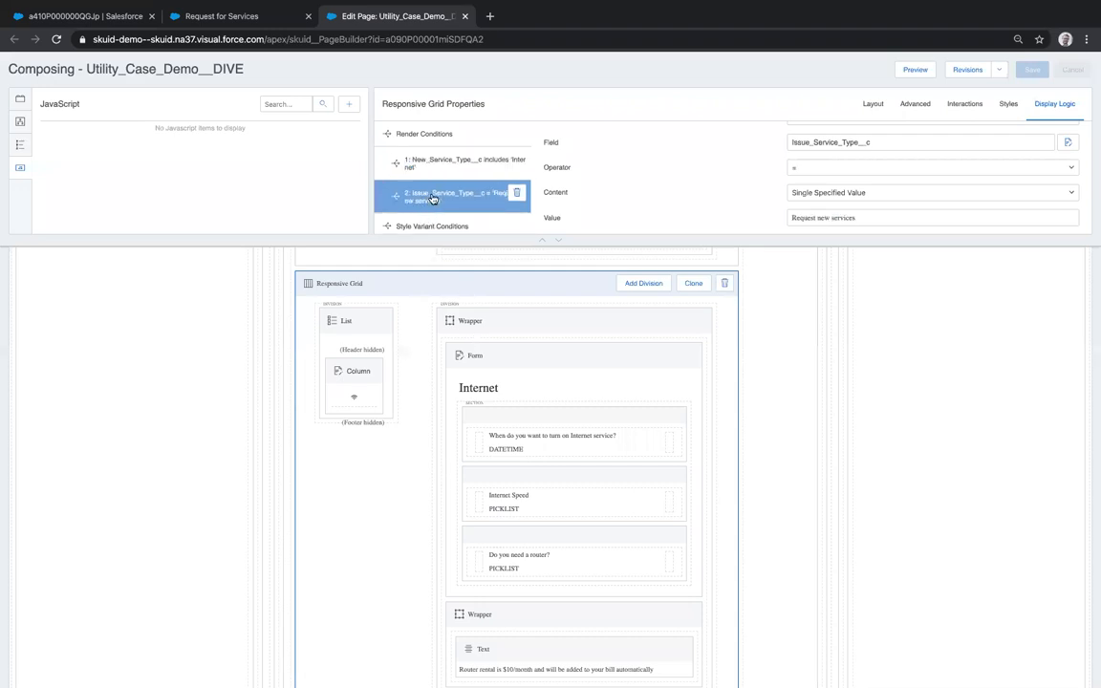
scroll(841, 199, "up", 3)
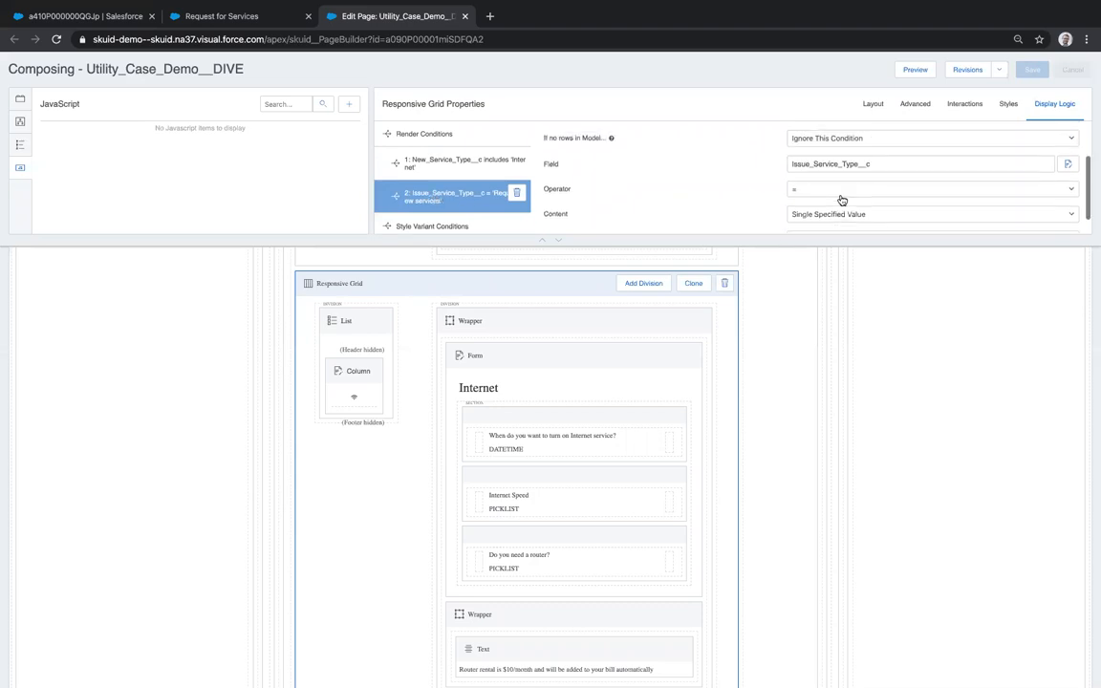
scroll(841, 199, "down", 3)
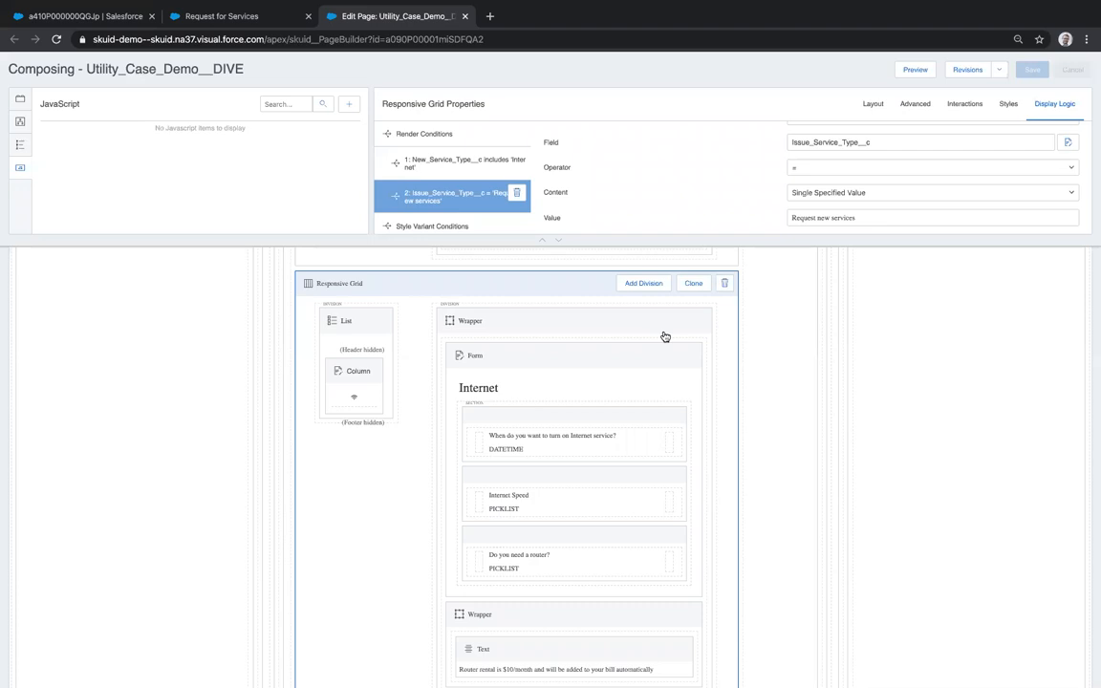
scroll(468, 388, "down", 3)
scroll(468, 388, "up", 8)
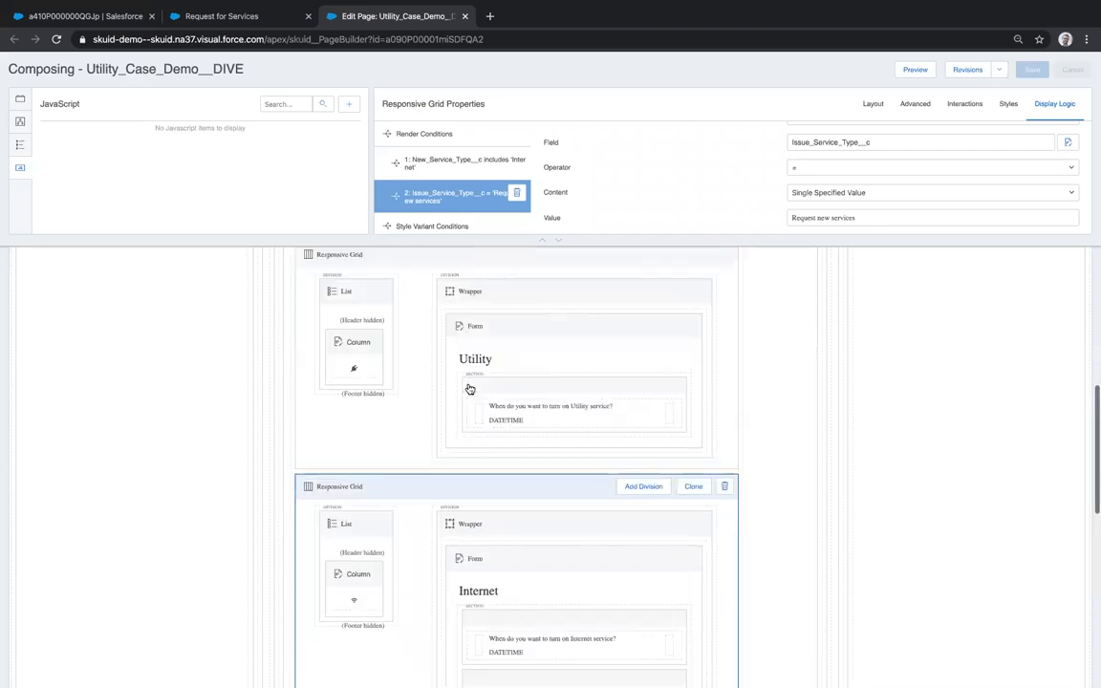
- Search components for 'wiz', drop a Wizard below the Continue button, and preview the page
left_click(21, 99)
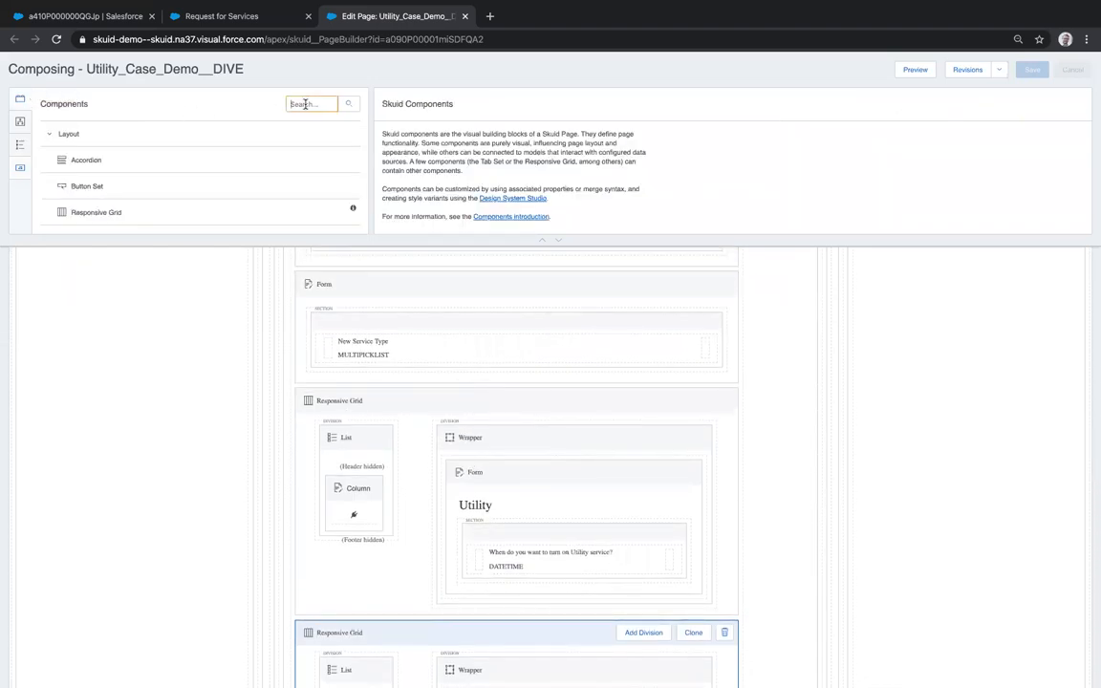
type("wiz")
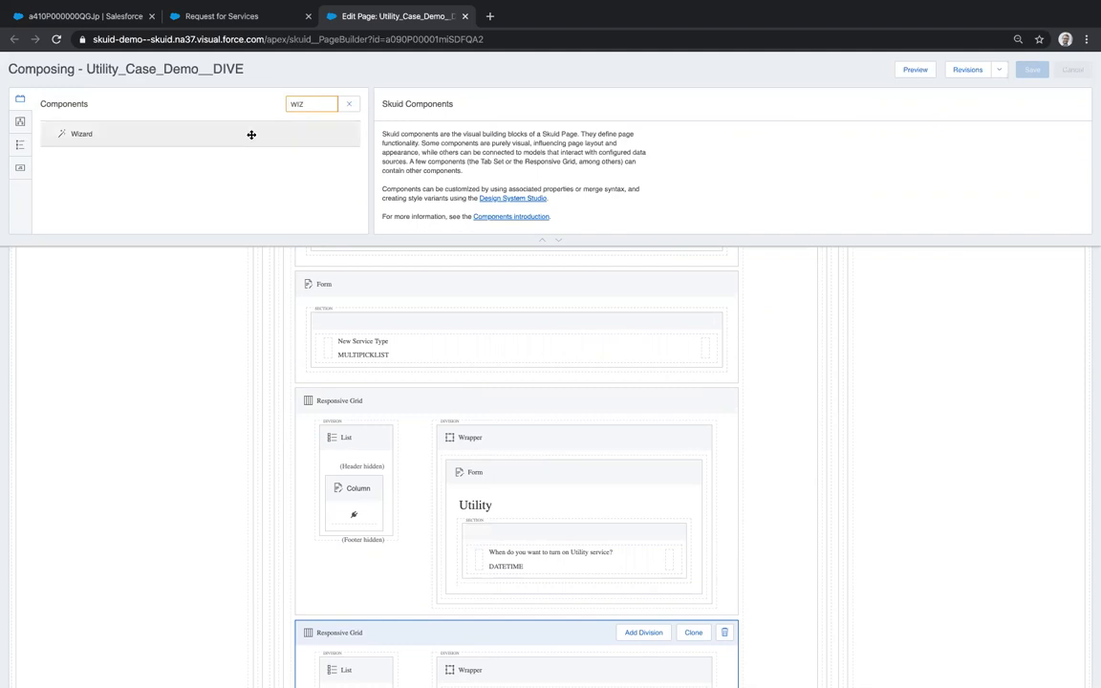
scroll(339, 431, "down", 10)
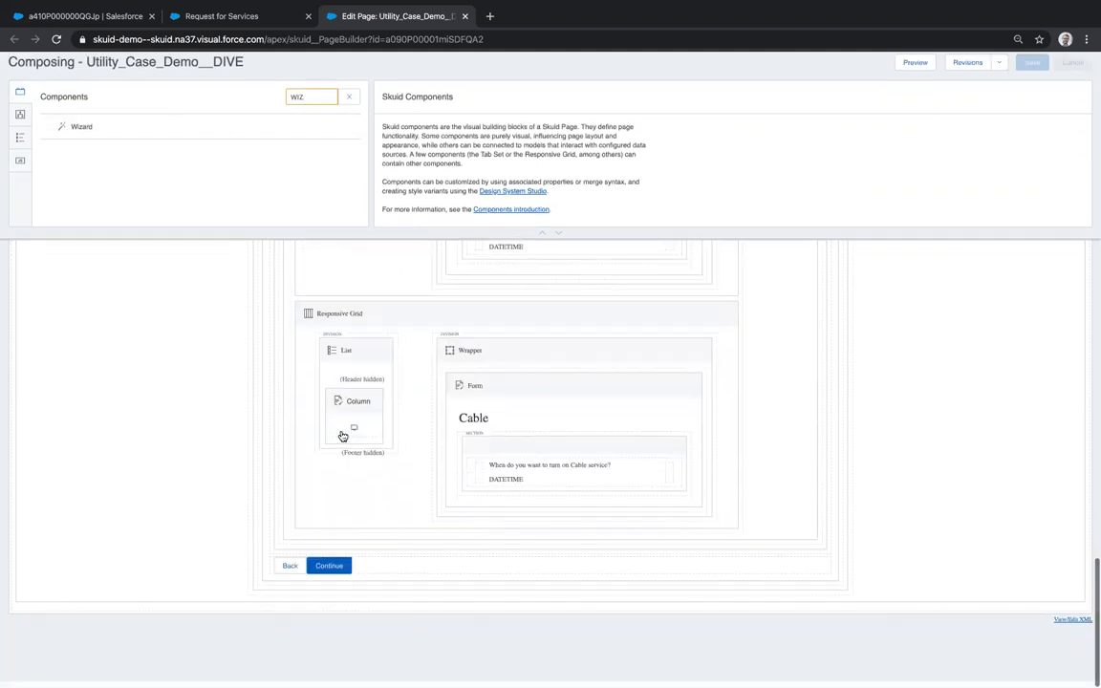
left_click_drag(100, 135, 339, 584)
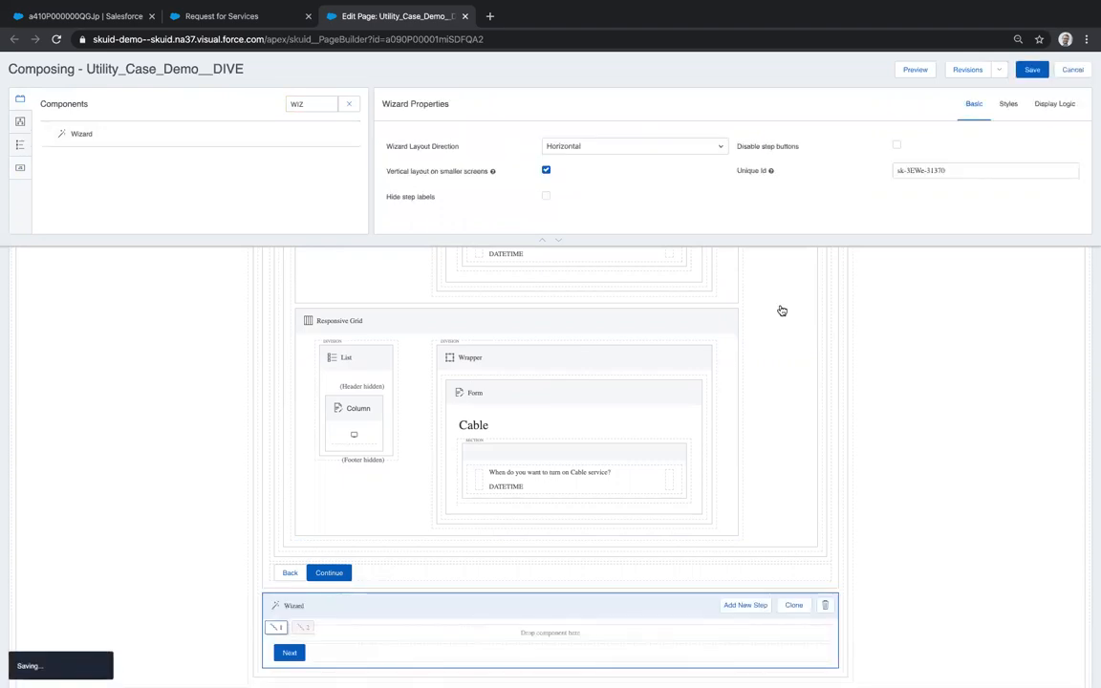
left_click(915, 69)
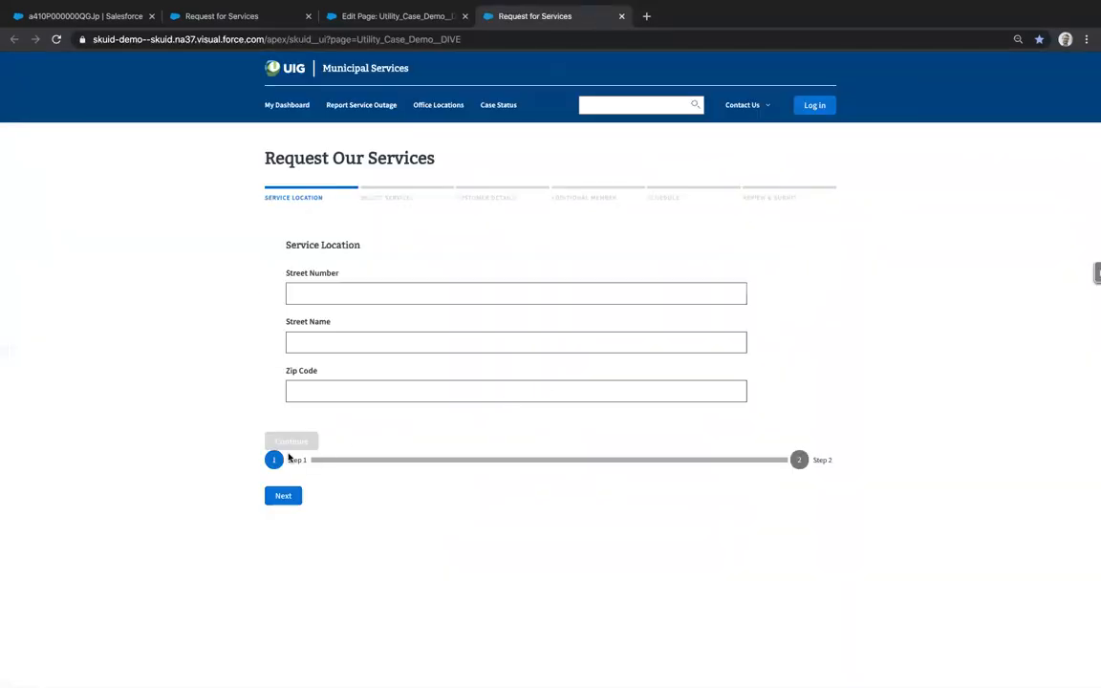
- In the preview, move the wizard to Step 2 and back to Step 1, then close the tab
left_click(799, 459)
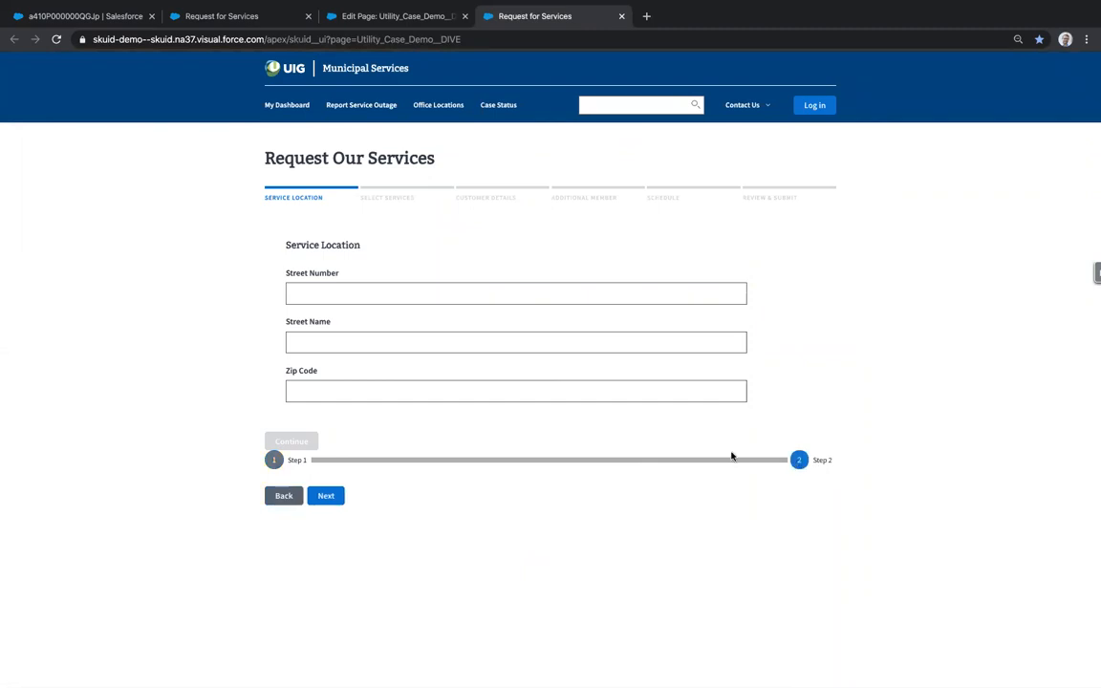
left_click(274, 459)
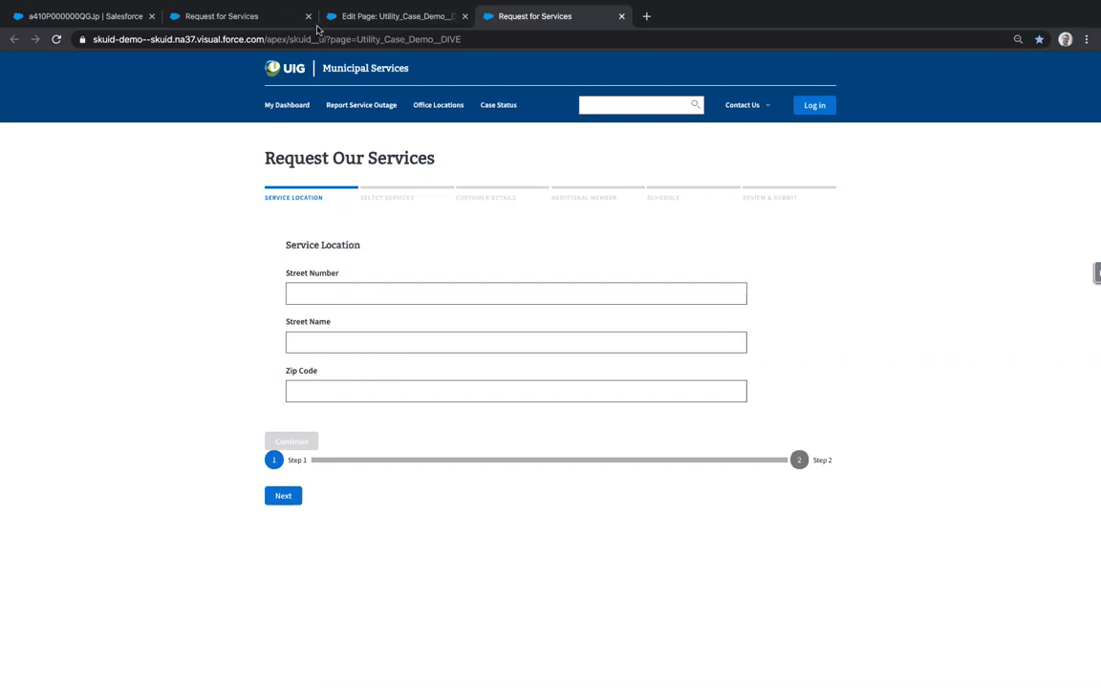
key("super+w")
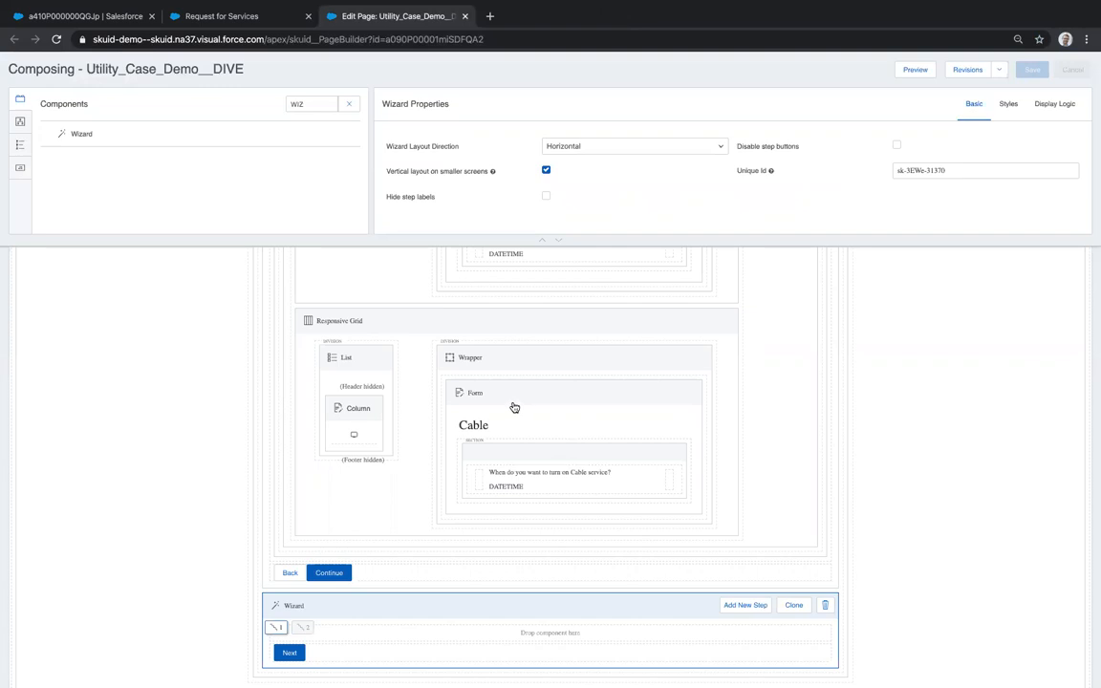
- Delete the newly added Wizard component
left_click(825, 605)
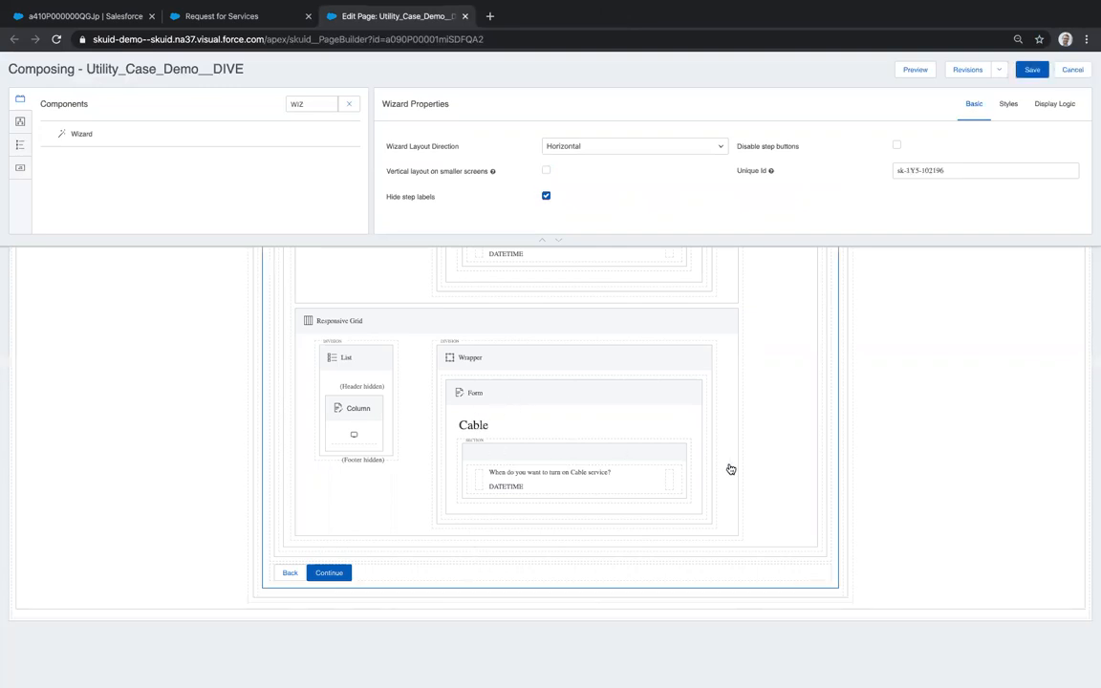
scroll(579, 385, "up", 1)
scroll(579, 385, "up", 10)
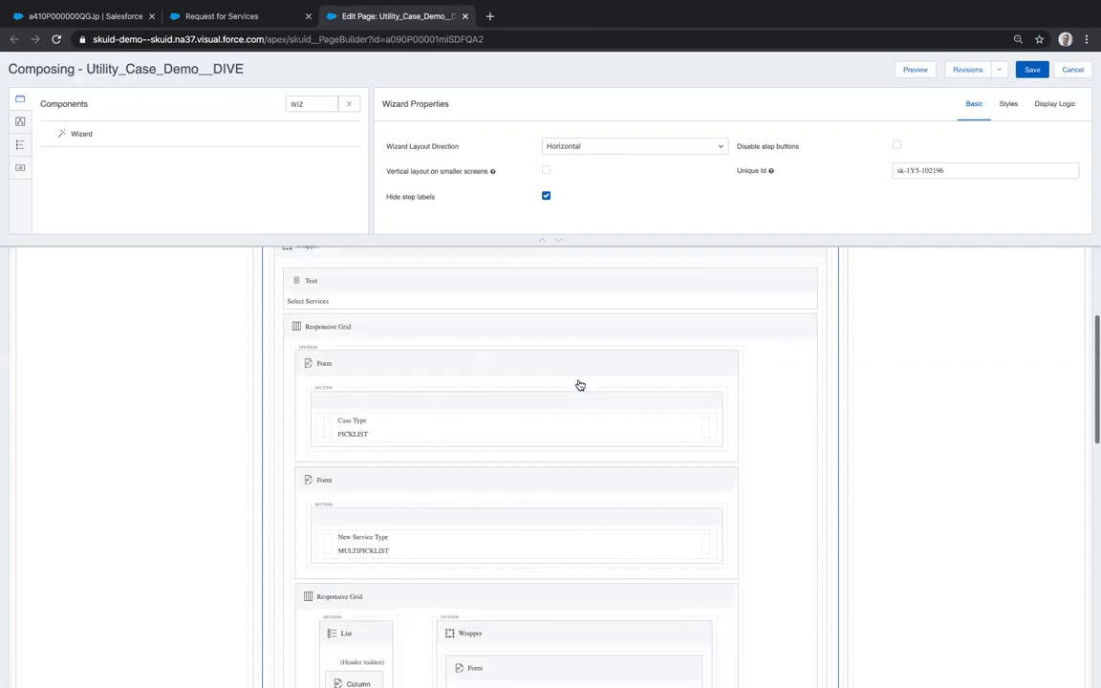
scroll(578, 385, "up", 3)
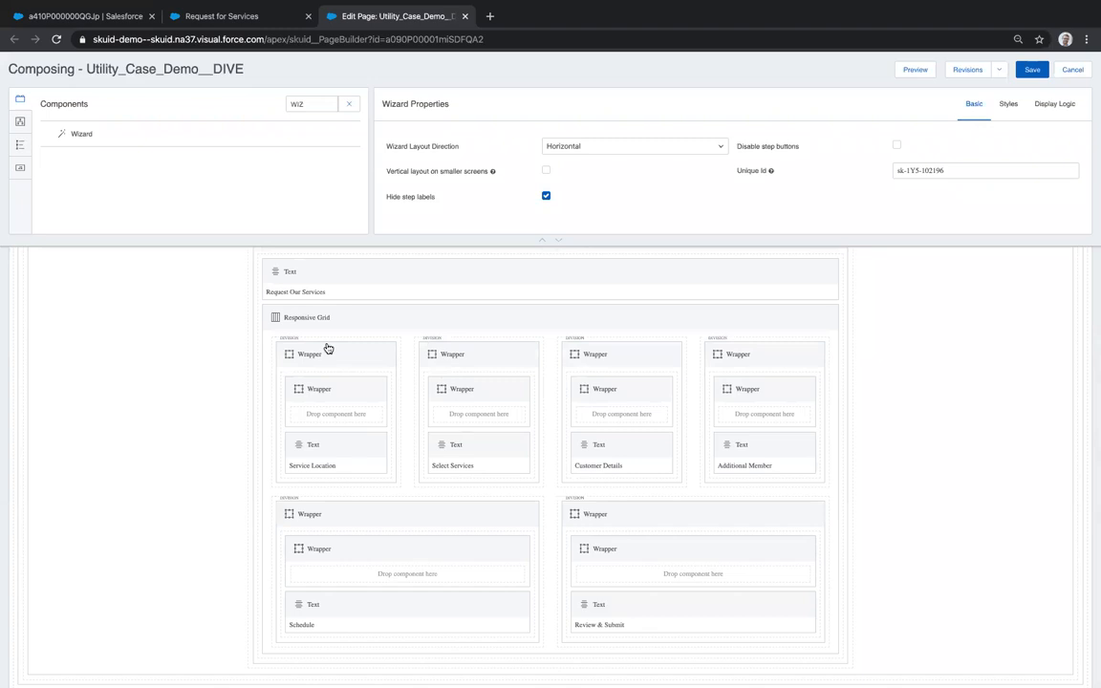
- Select the Service Location progress-bar wrapper and view its custom 6px height setting
left_click(325, 339)
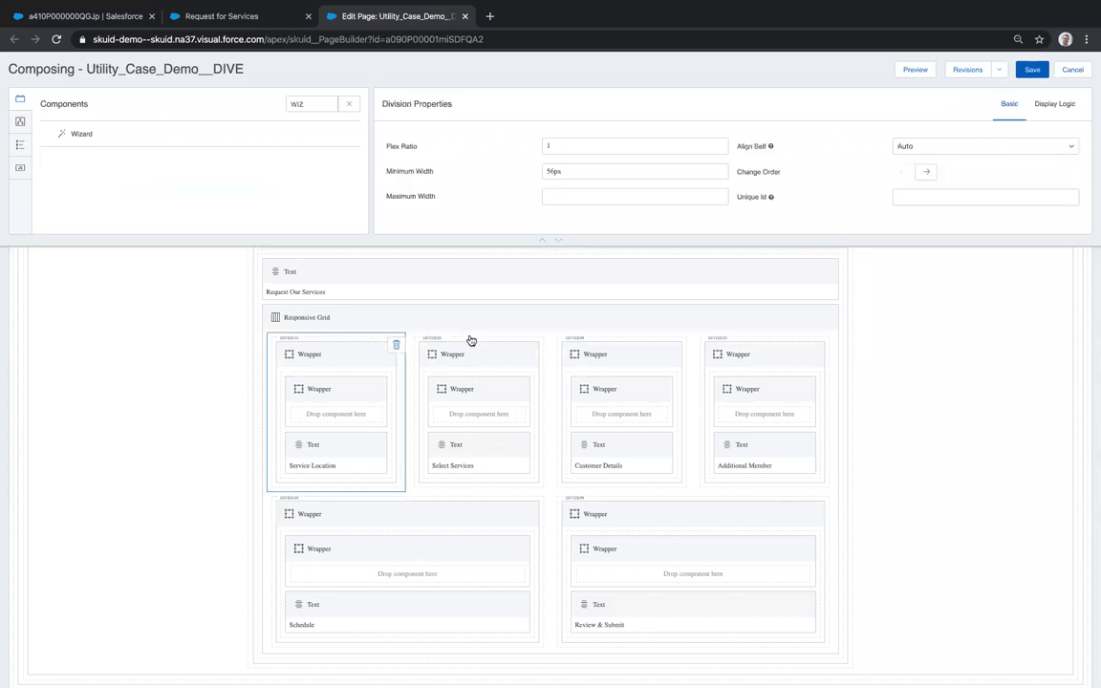
left_click(321, 392)
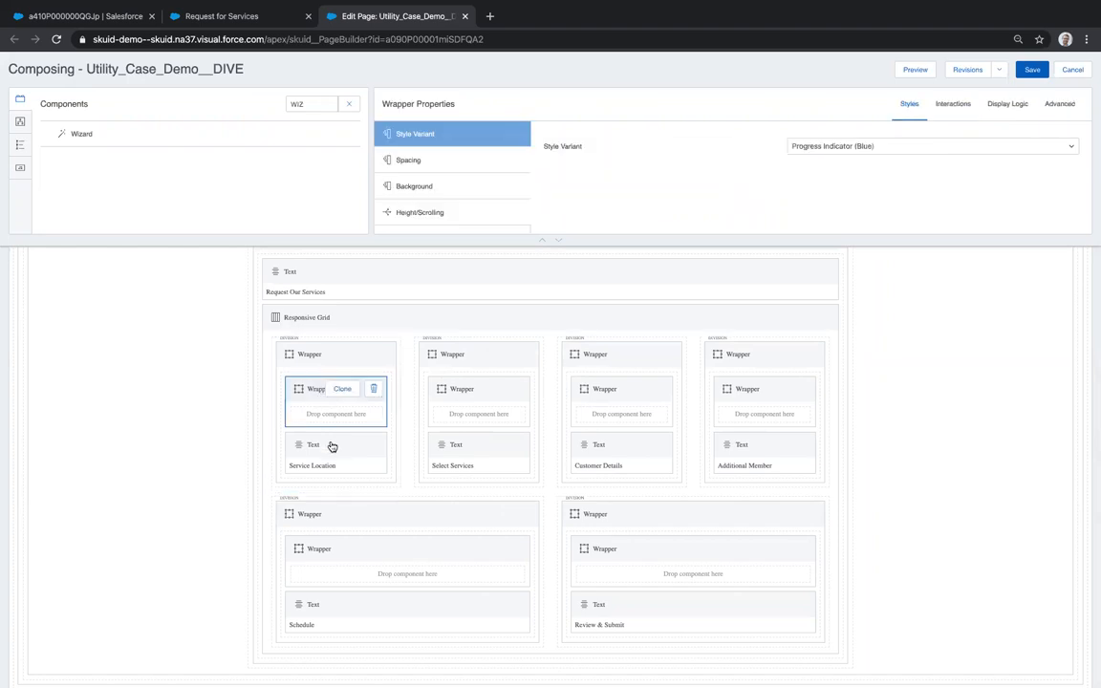
left_click(331, 446)
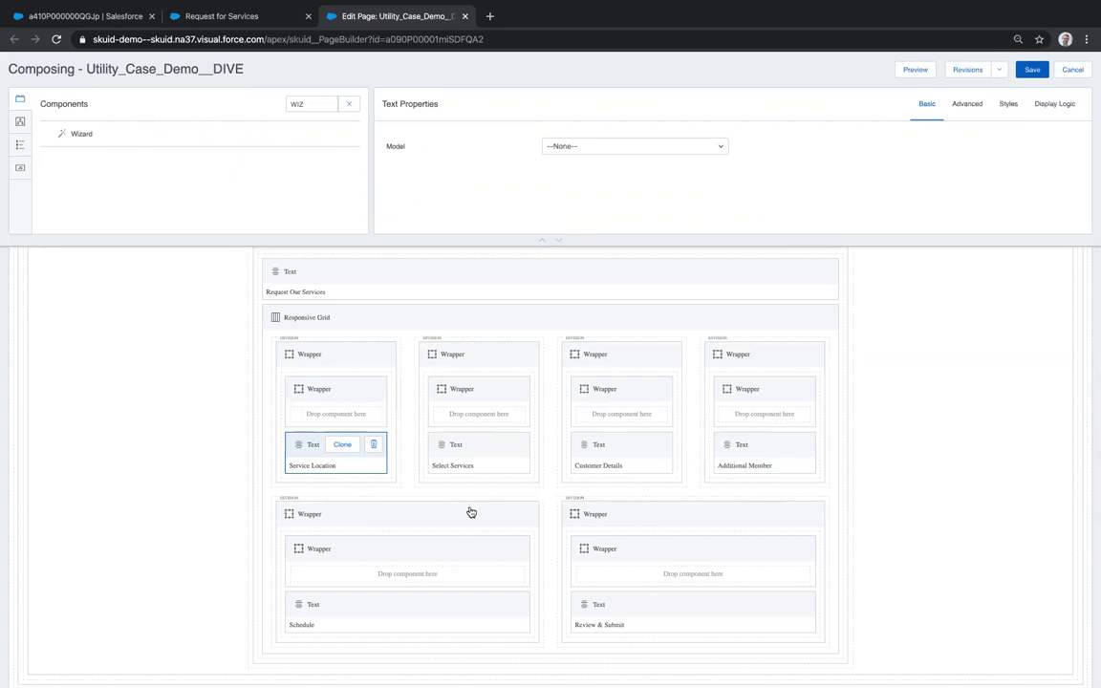
scroll(442, 536, "down", 1)
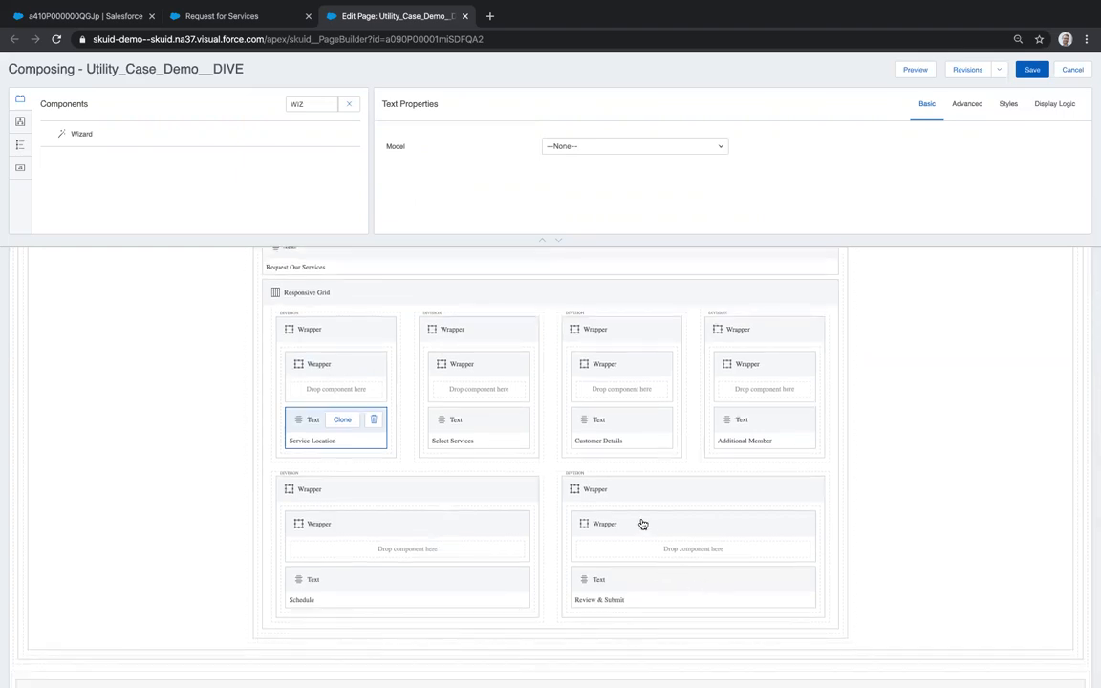
left_click(354, 370)
left_click(479, 210)
left_click(799, 196)
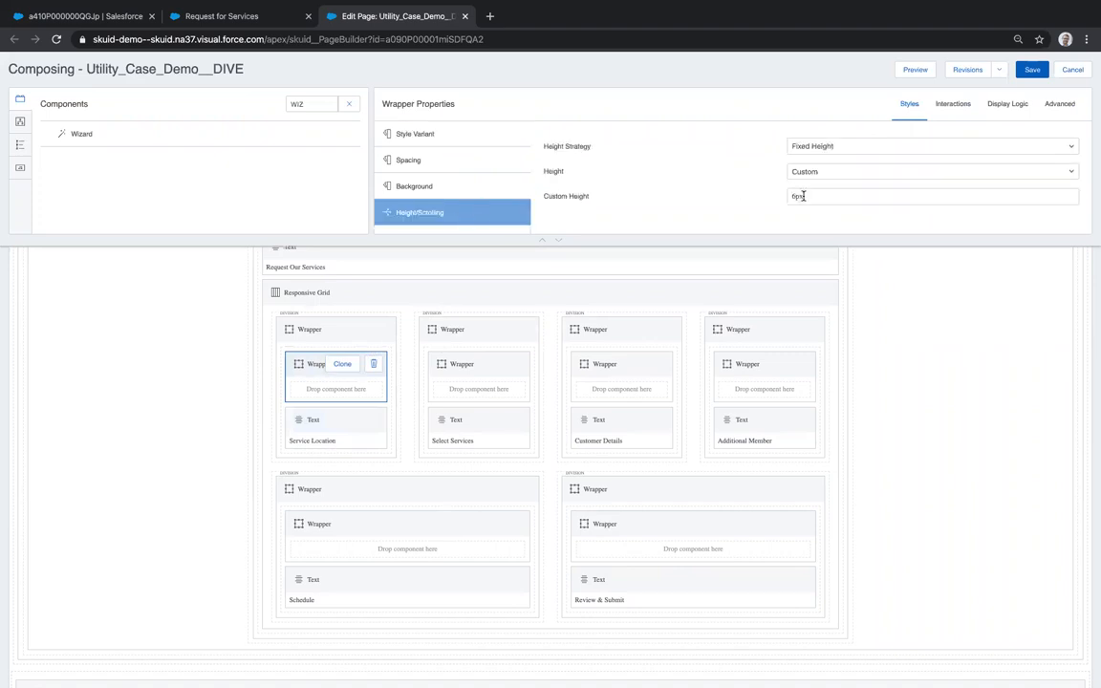
- Open the wrapper's Style Variant Conditions and enlarge the properties area to show every condition
left_click(1001, 105)
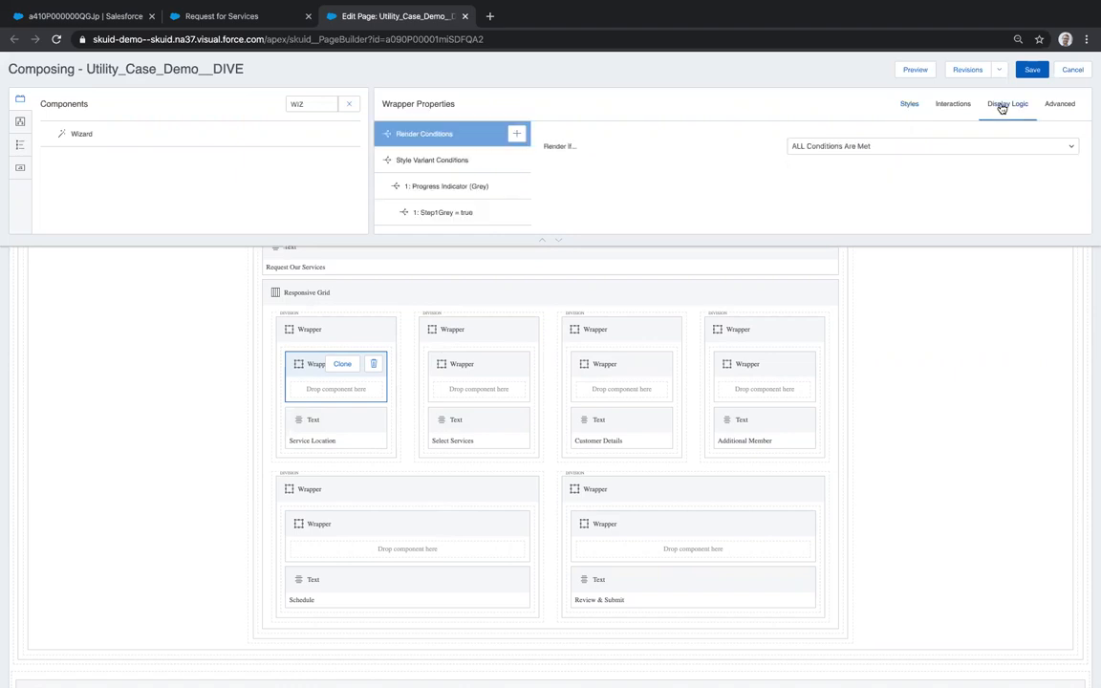
left_click(430, 162)
scroll(428, 184, "down", 1)
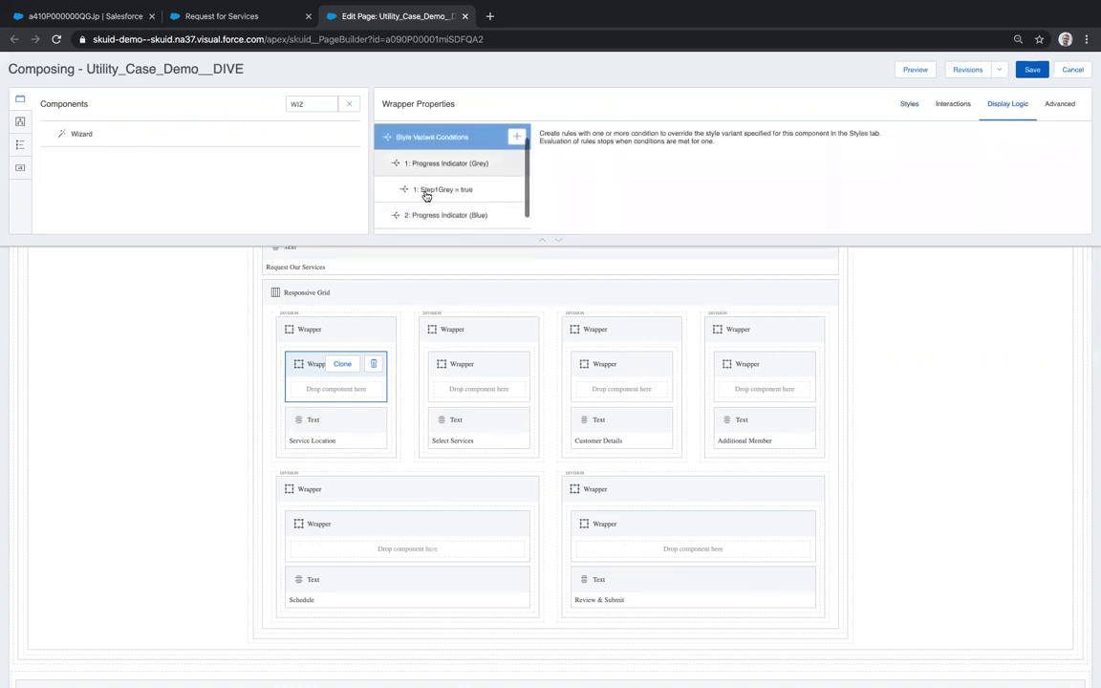
left_click(560, 242)
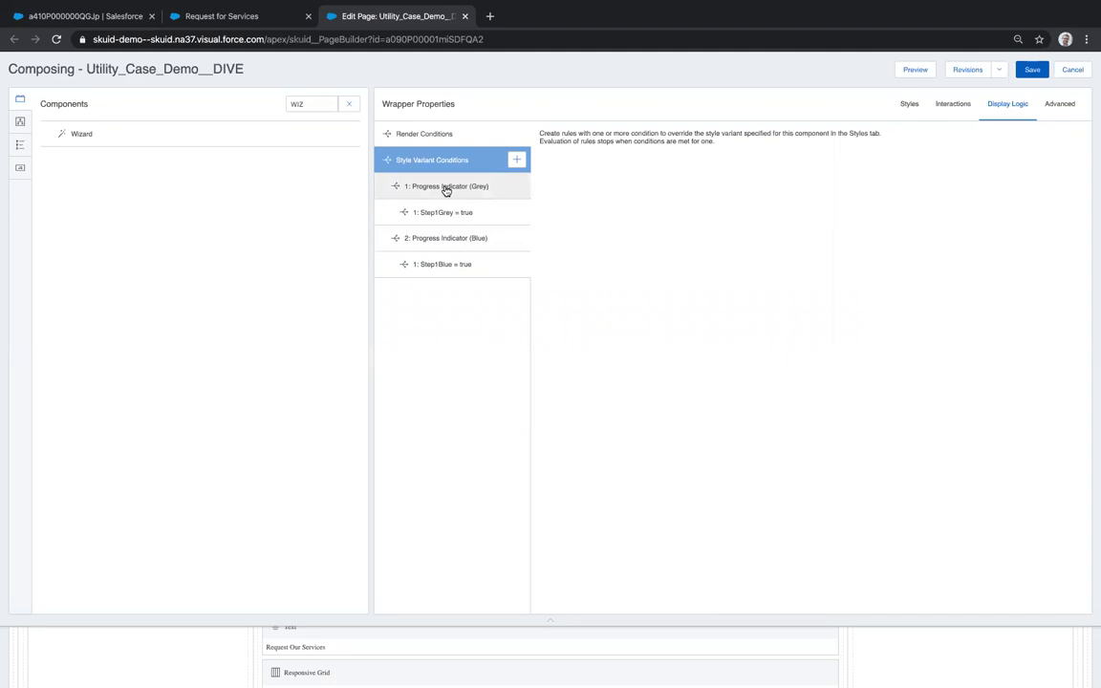
- Inspect the Grey variant rule (Step1Grey = true) and the Blue rule (Step1Blue = true)
left_click(432, 187)
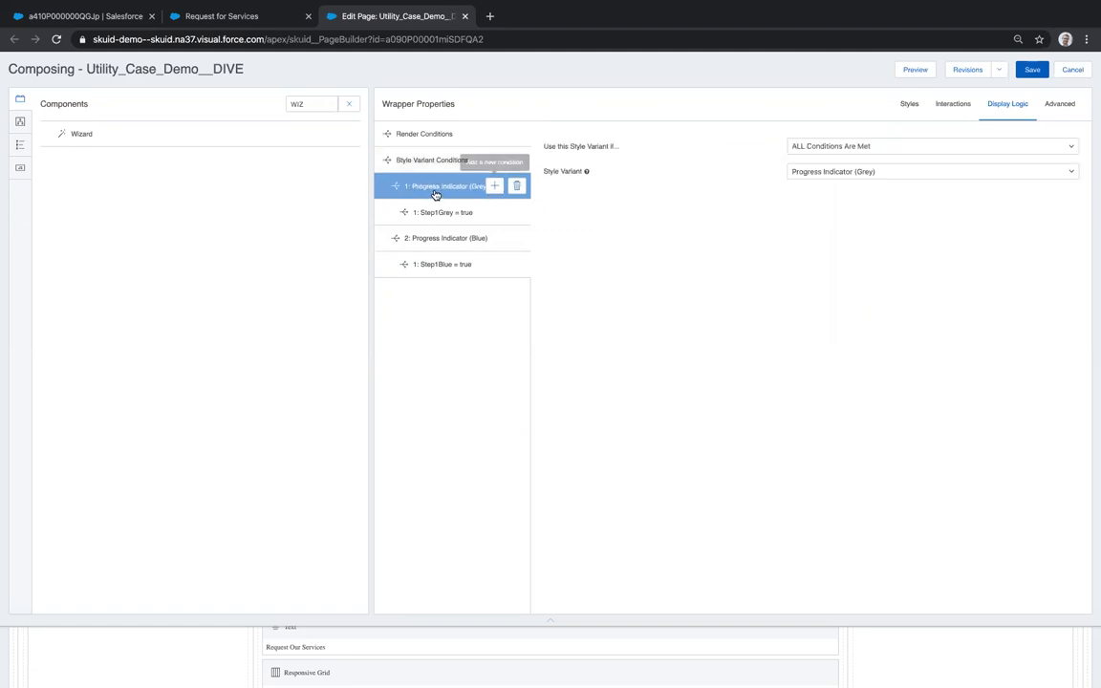
left_click(475, 213)
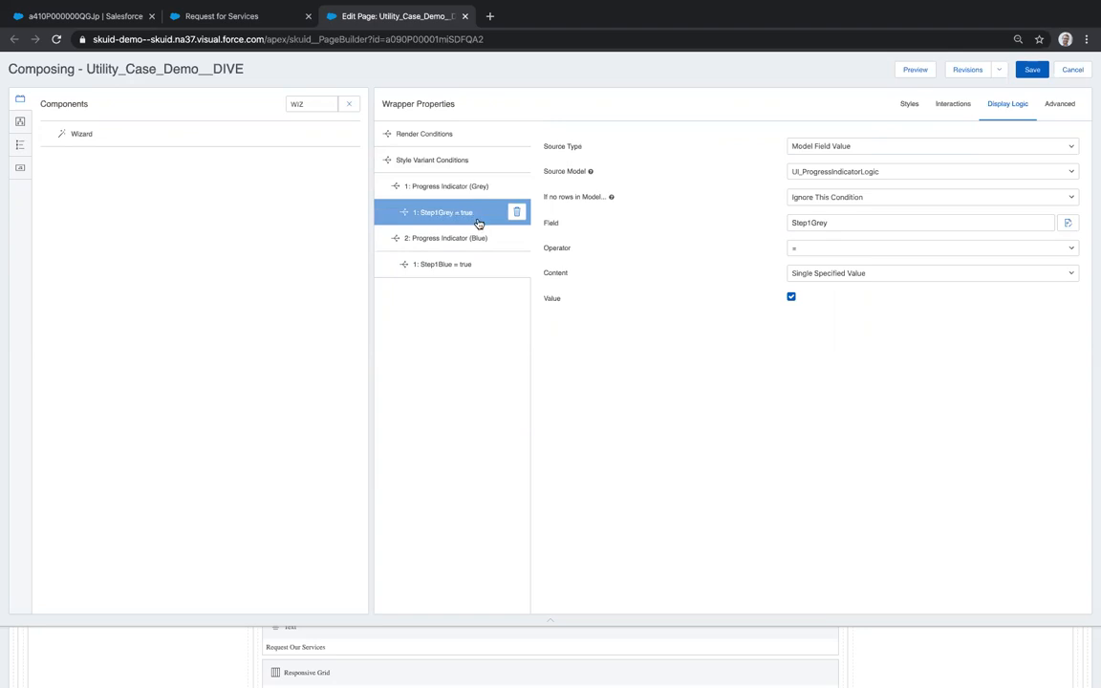
left_click(440, 188)
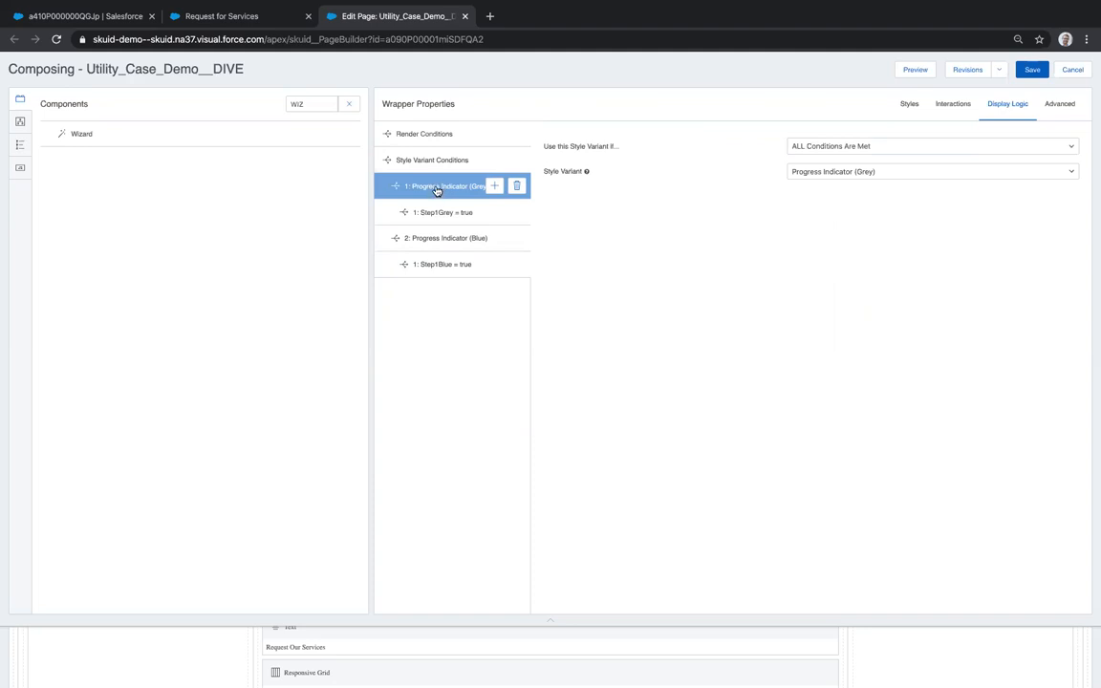
left_click(433, 266)
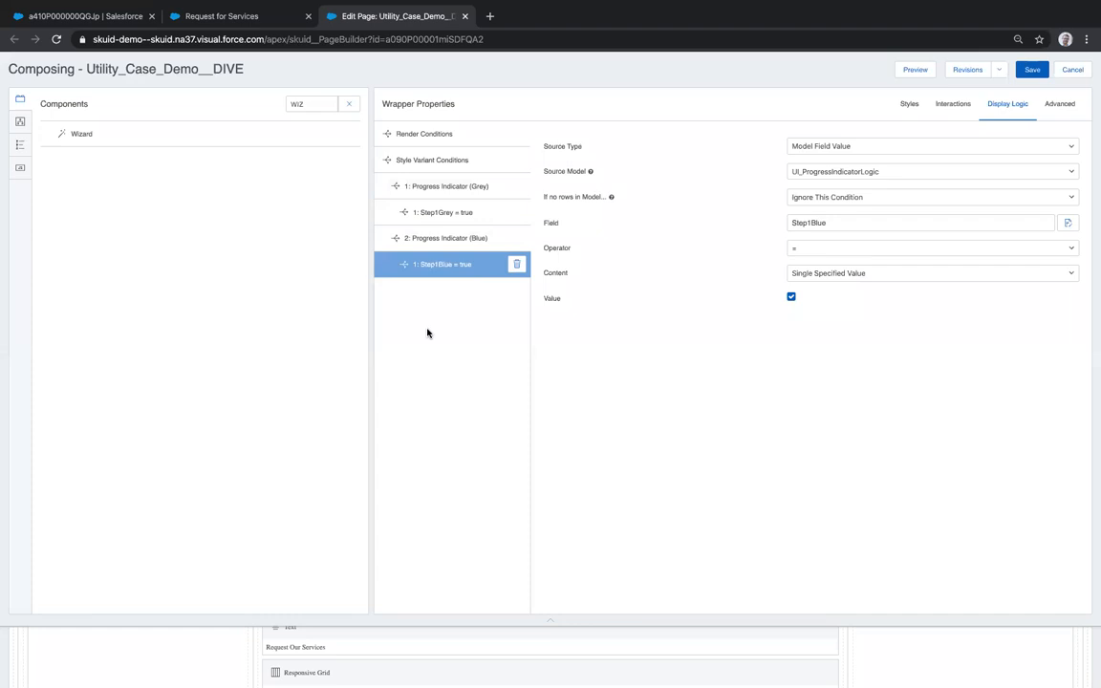
- Expand UI_ProgressIndicatorLogic's Step1–Step6 Blue/Grey fields in Models, then switch to Request for Services
left_click(20, 125)
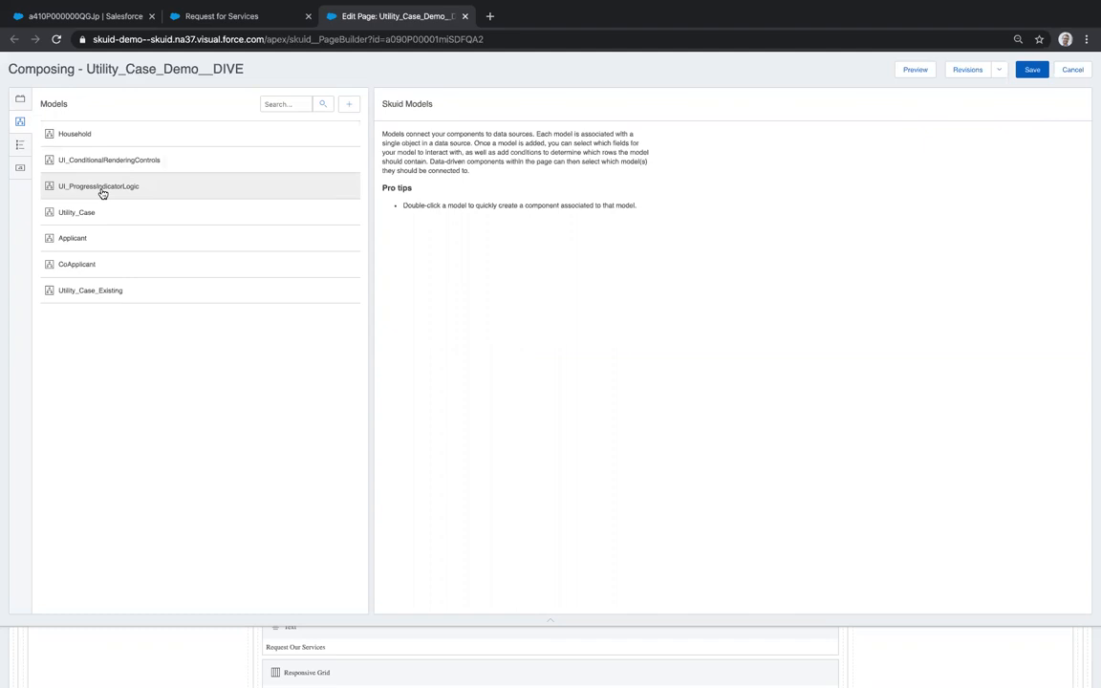
left_click(88, 187)
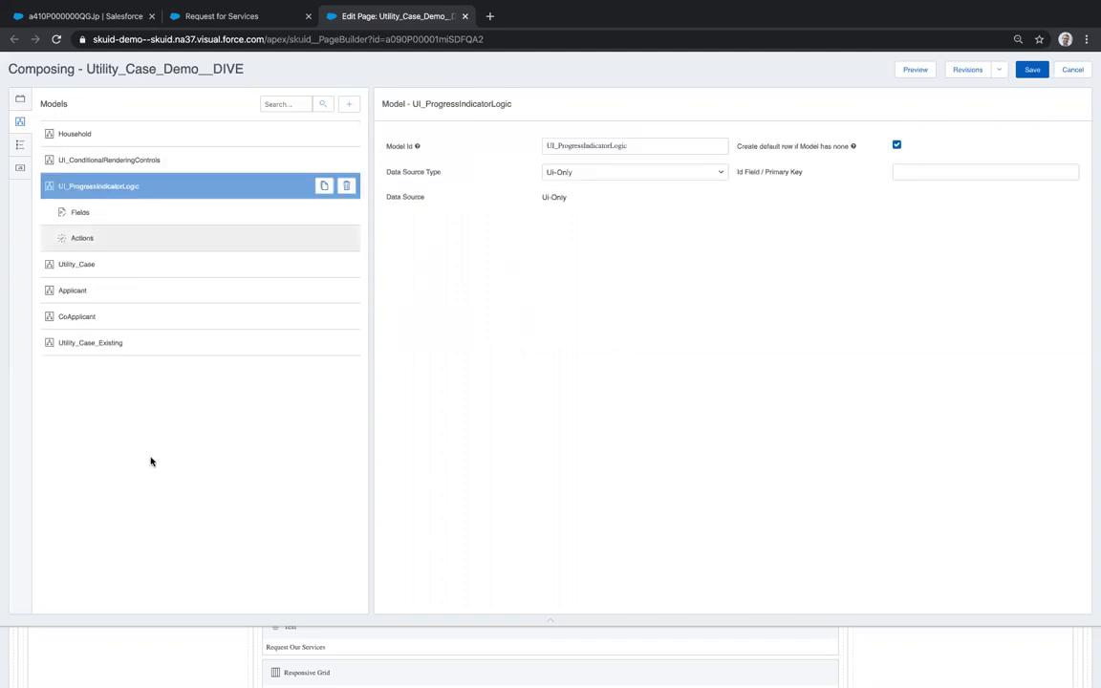
left_click(81, 214)
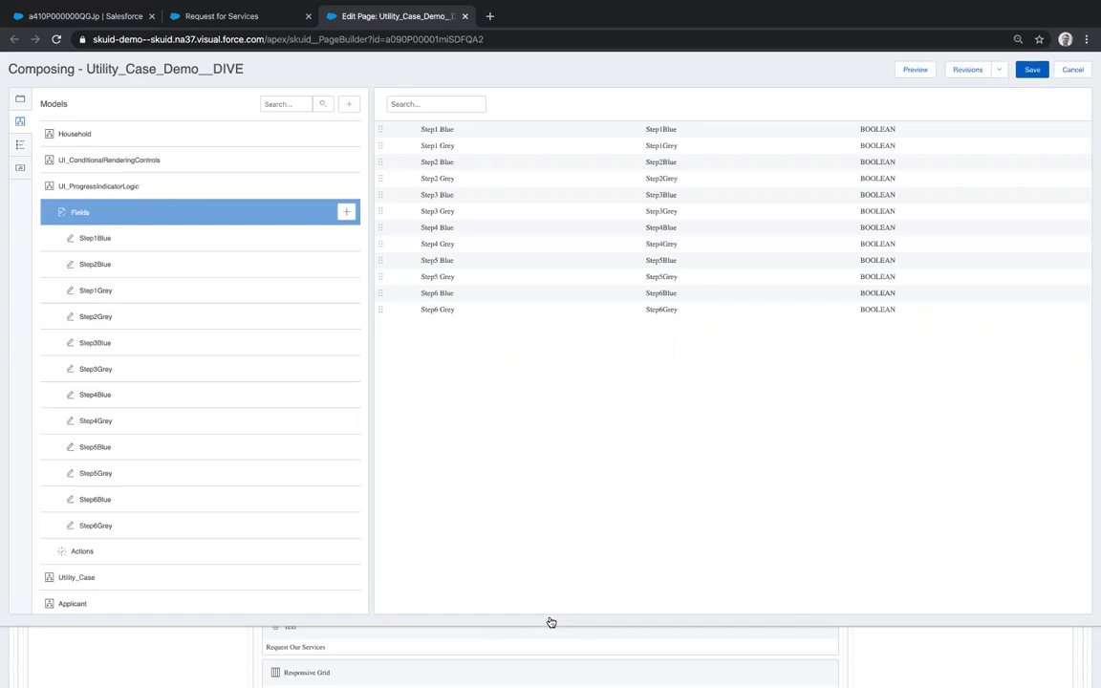
left_click_drag(550, 622, 550, 235)
left_click(233, 17)
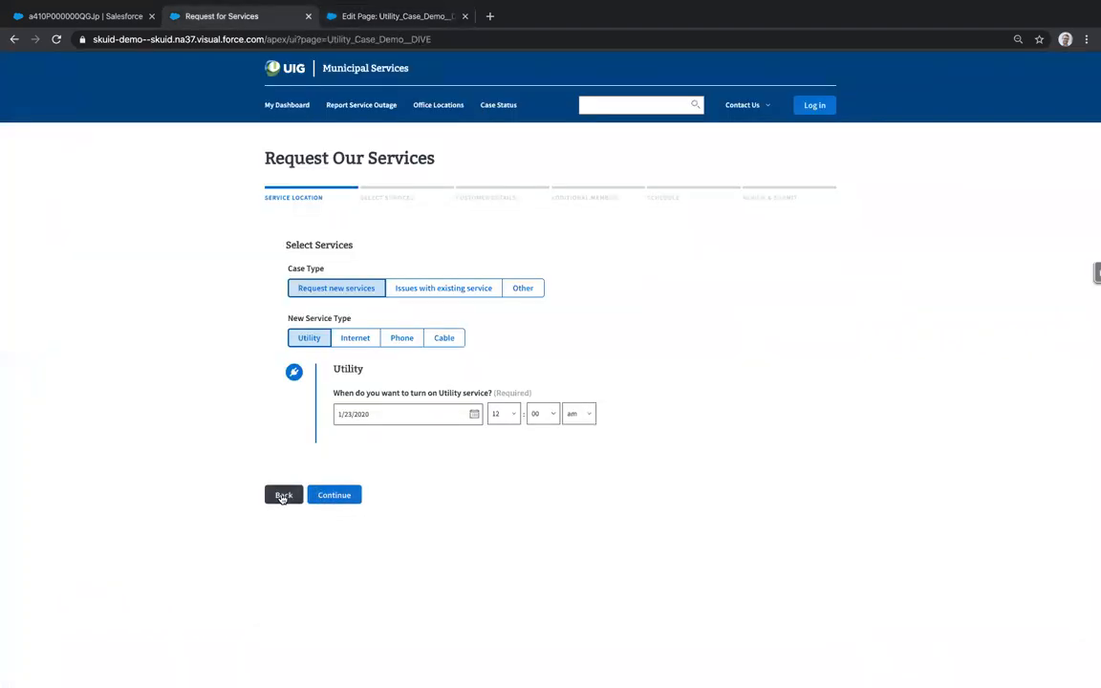
- Step the wizard back to Service Location, then forward through Select Services to Customer Details
left_click(283, 496)
left_click(287, 442)
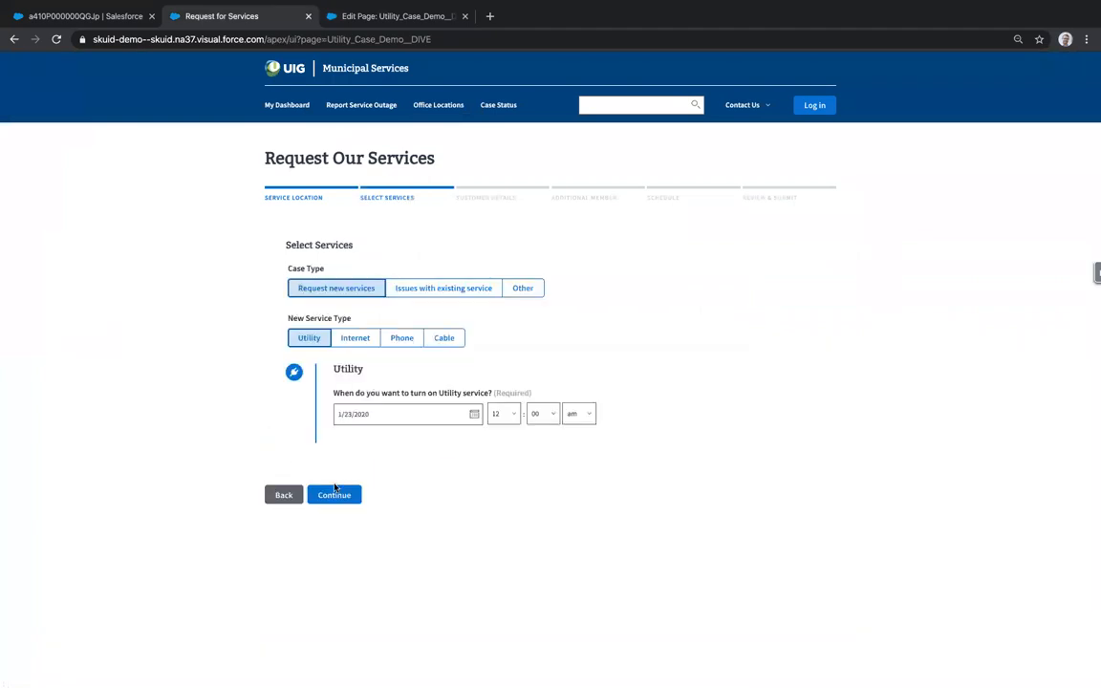
left_click(334, 491)
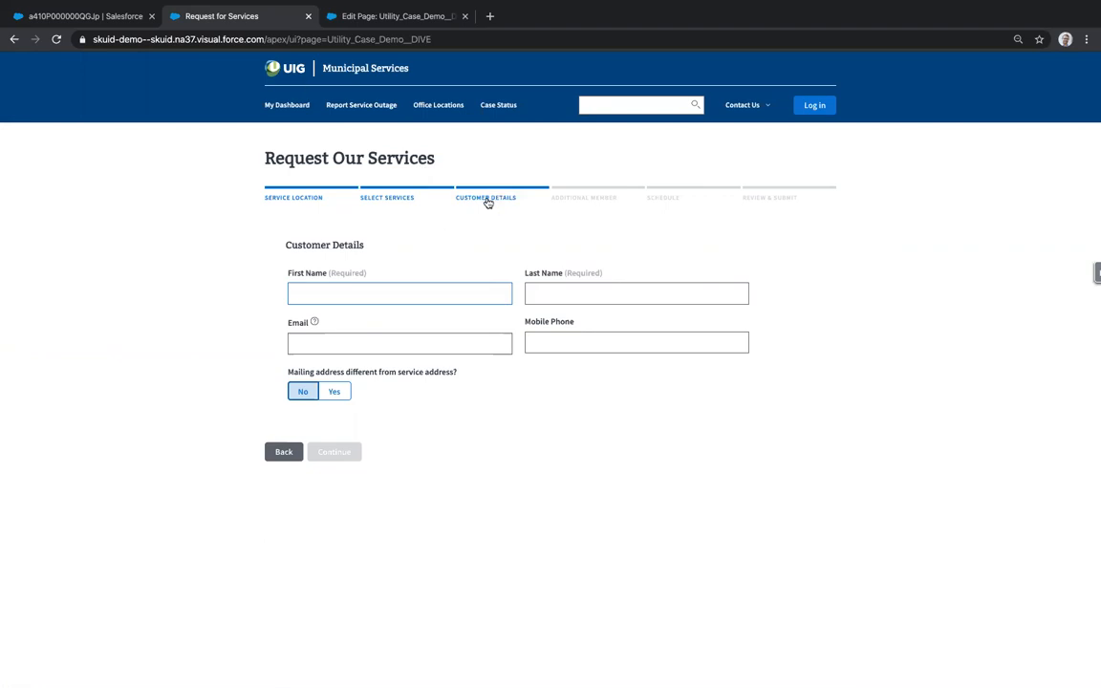
- Return to the page builder and select the Select Services step's Continue button
left_click(377, 19)
scroll(423, 524, "down", 3)
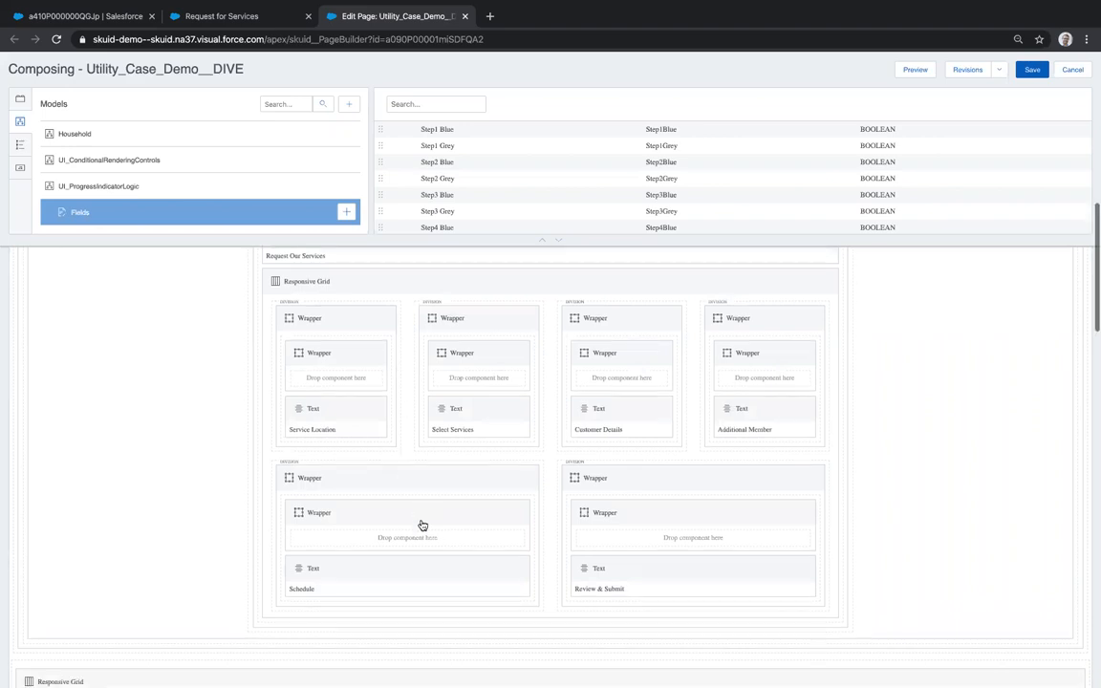
scroll(423, 525, "down", 10)
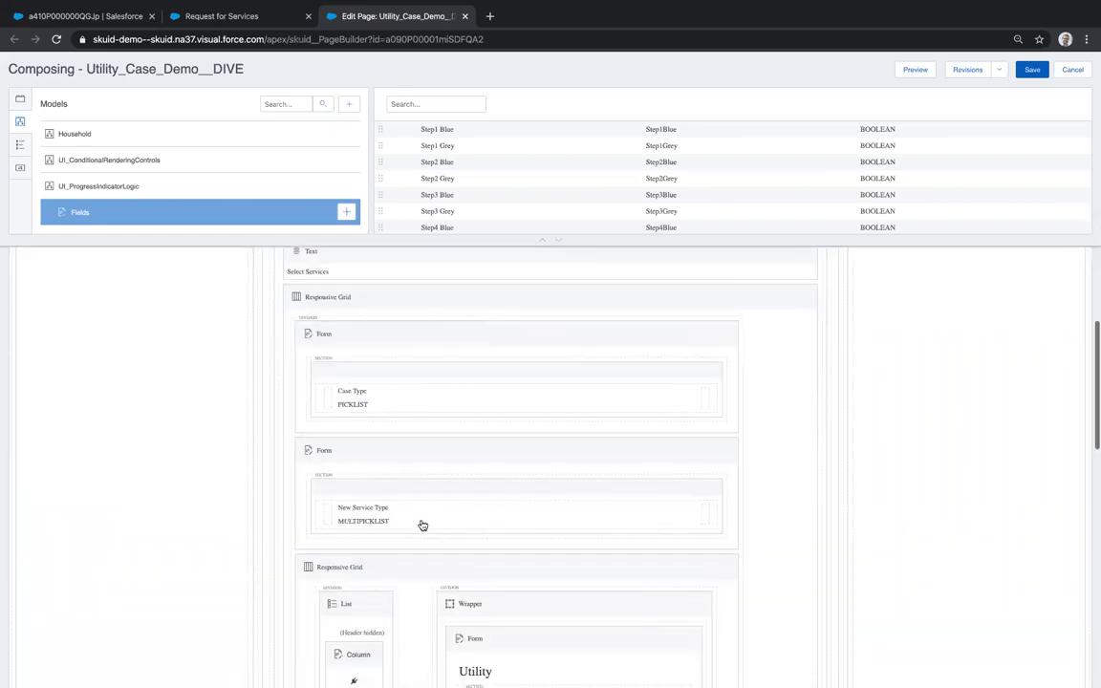
scroll(422, 524, "down", 10)
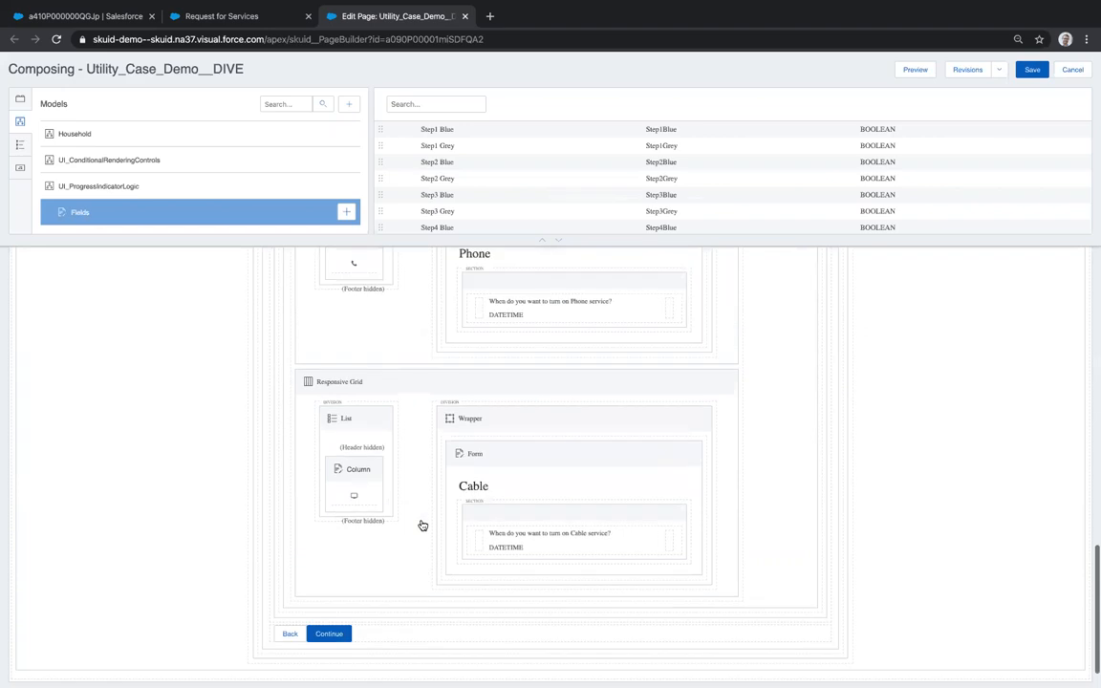
left_click(328, 573)
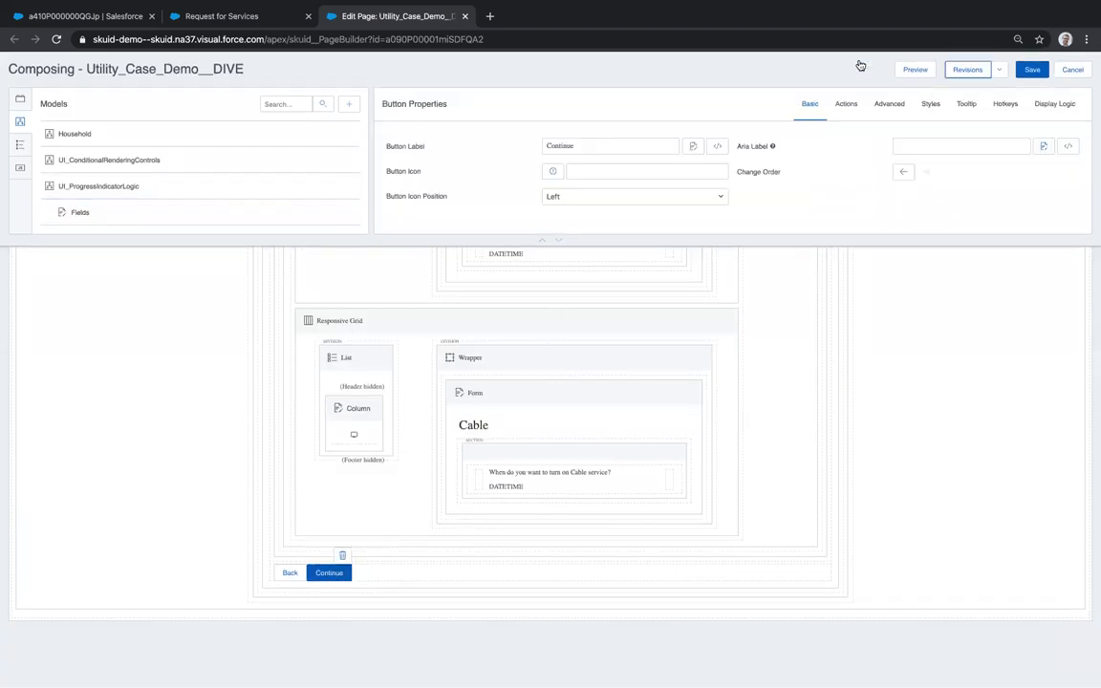
- Inspect its UI_ProgressIndicatorLogic update setting Step3Blue to true and Step3Grey to false
left_click(845, 103)
scroll(470, 189, "down", 1)
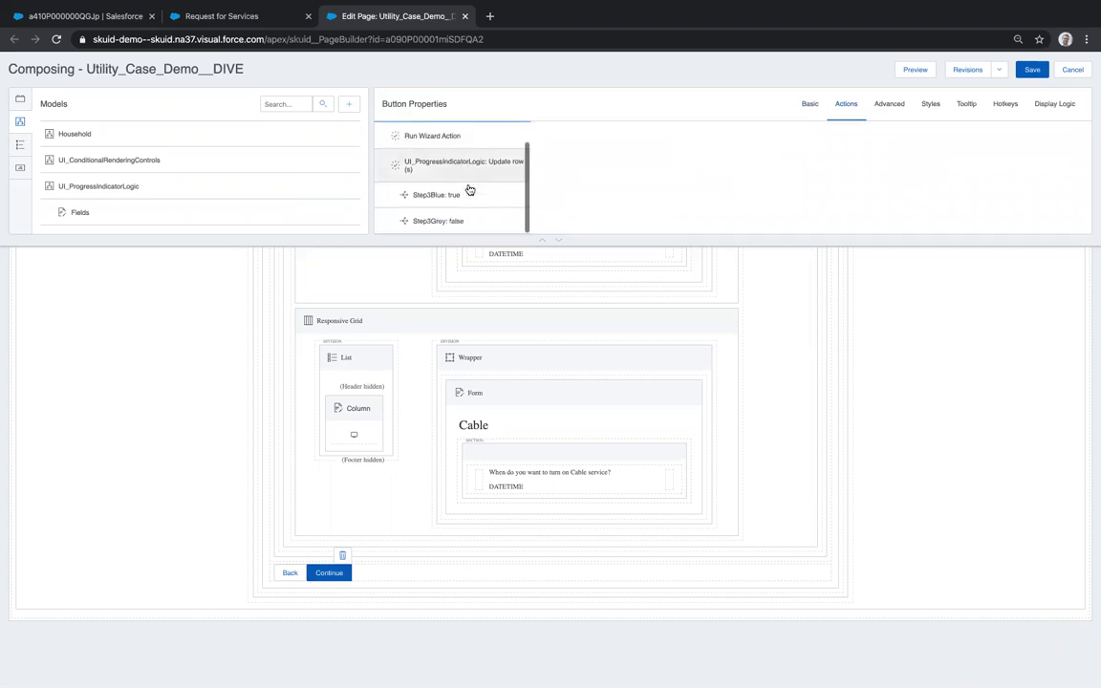
left_click(431, 180)
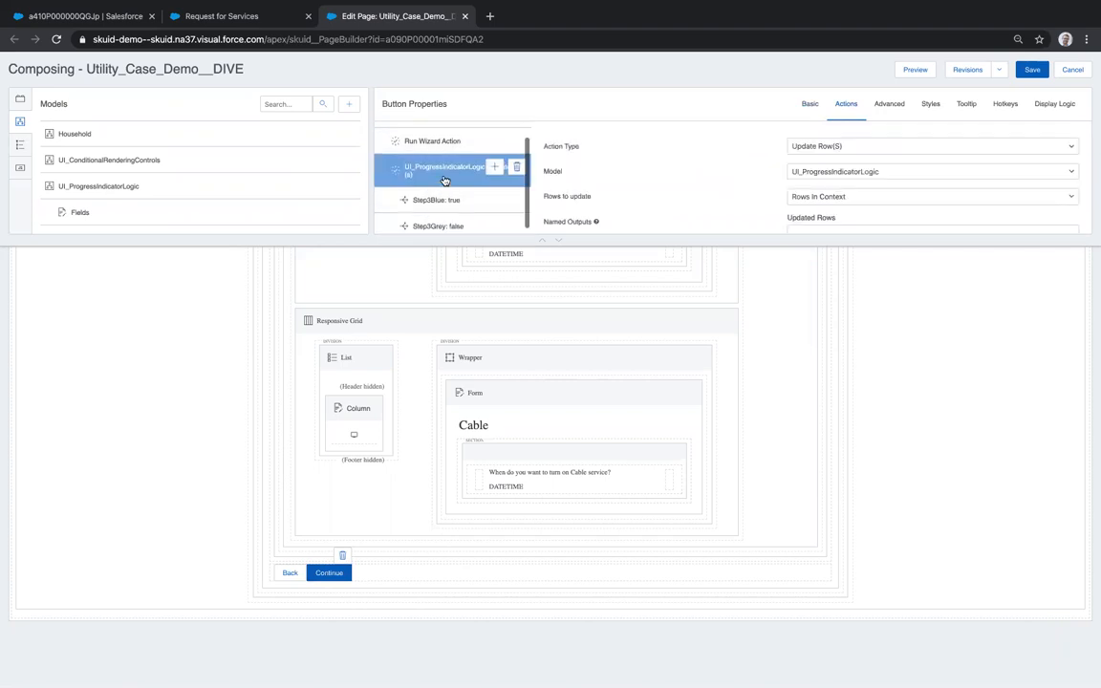
scroll(431, 181, "up", 1)
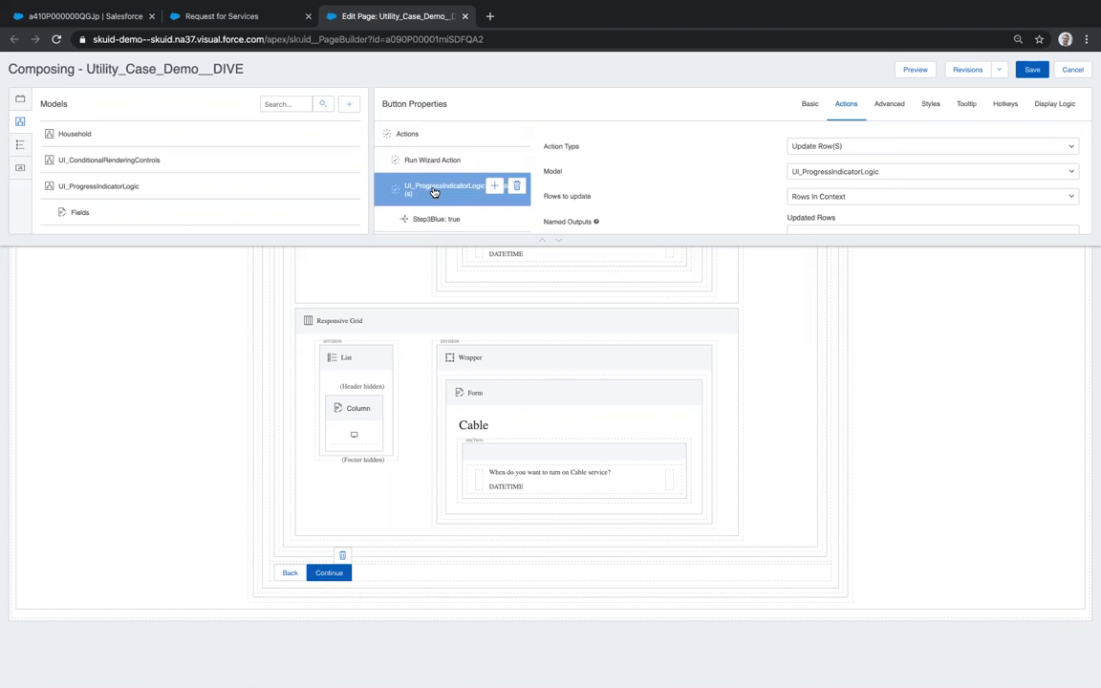
scroll(447, 209, "down", 1)
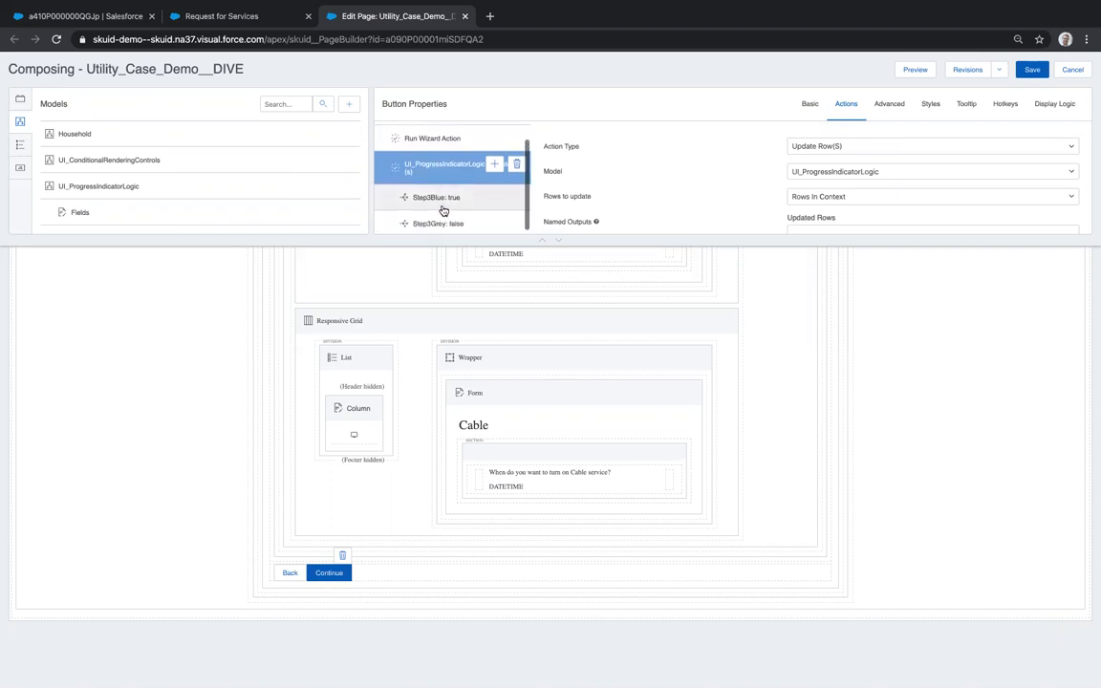
left_click(445, 199)
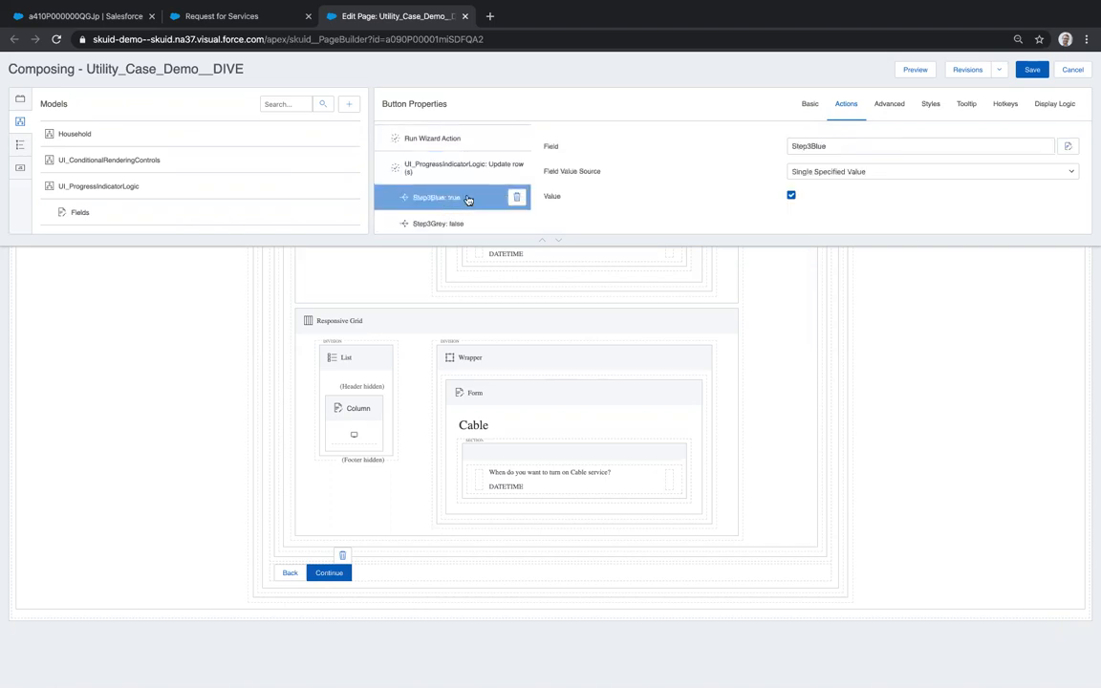
left_click(464, 226)
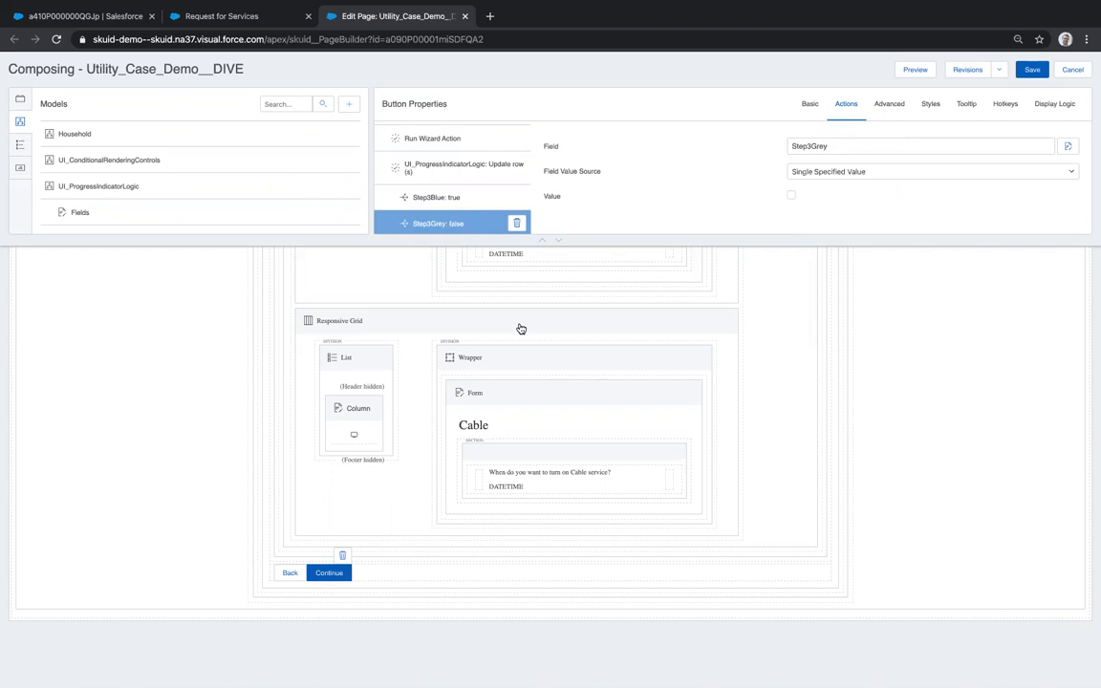
scroll(520, 328, "up", 5)
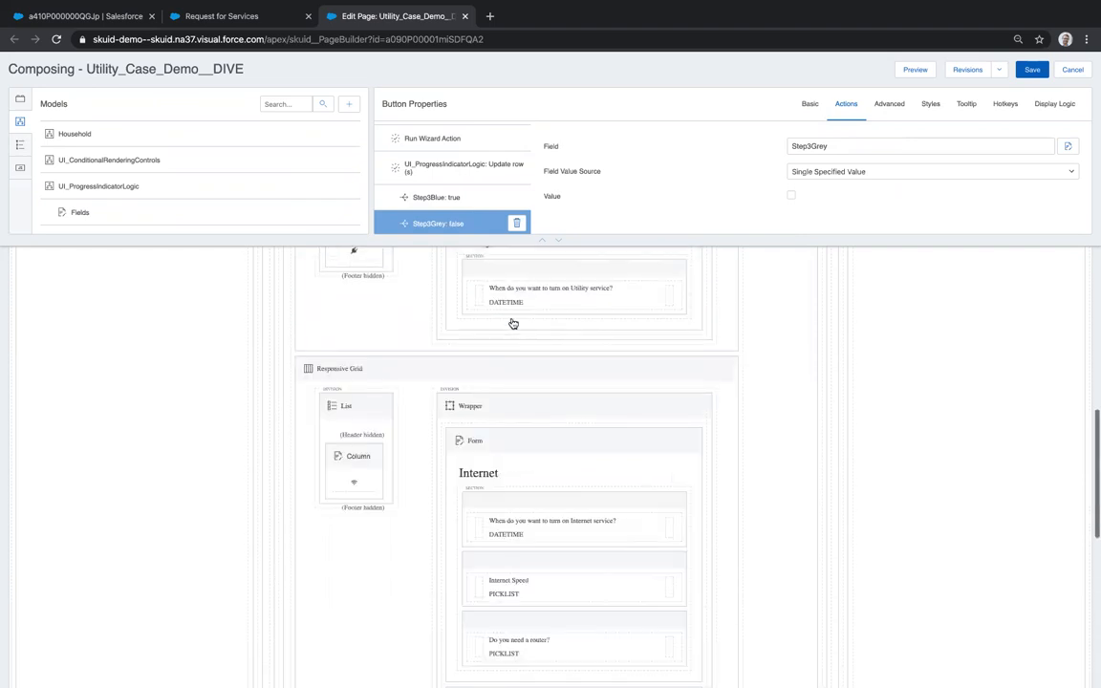
- Switch to the live request form, still showing the Customer Details step
left_click(222, 17)
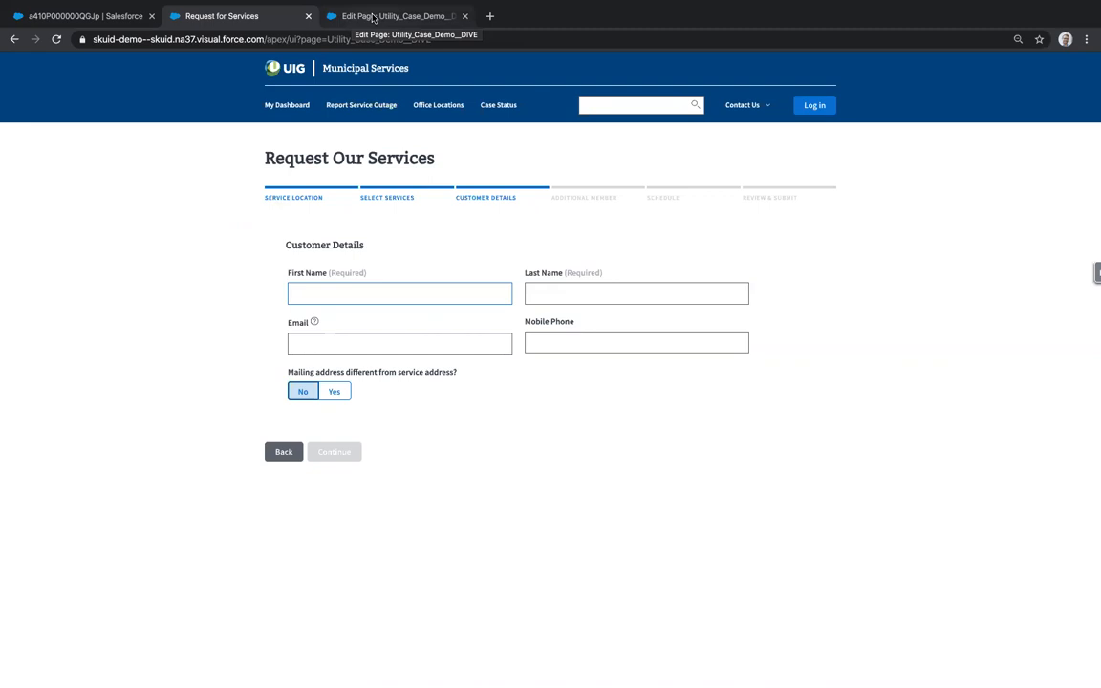
- In the page builder, show the Review & Submit step and select its Save & Submit button
left_click(372, 17)
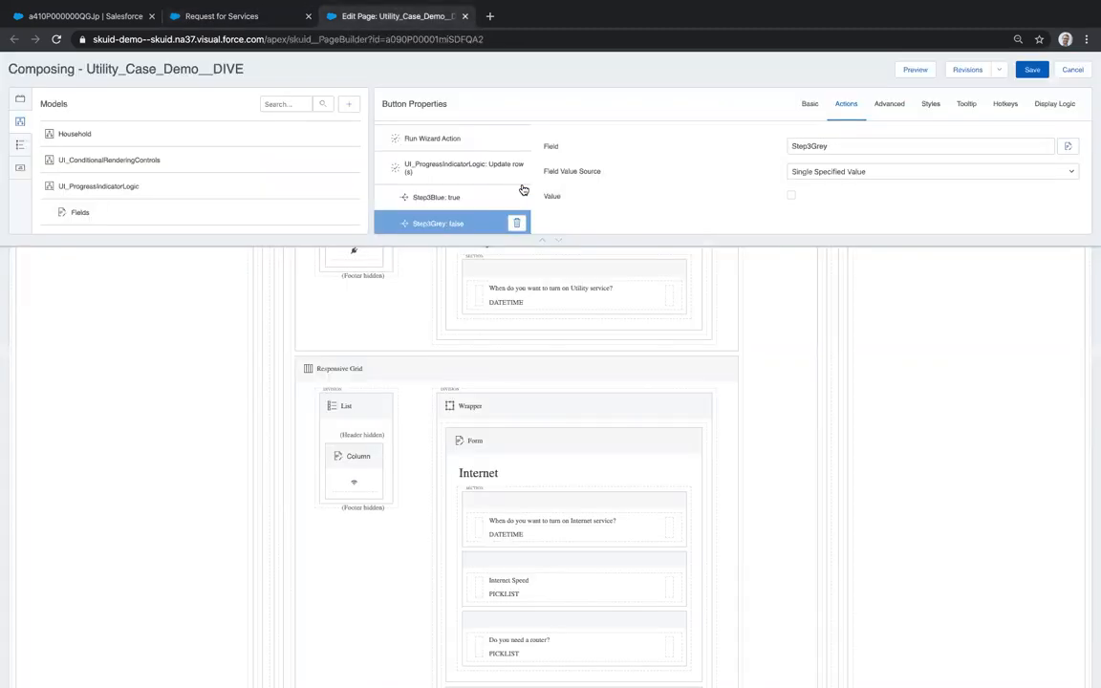
scroll(738, 383, "up", 10)
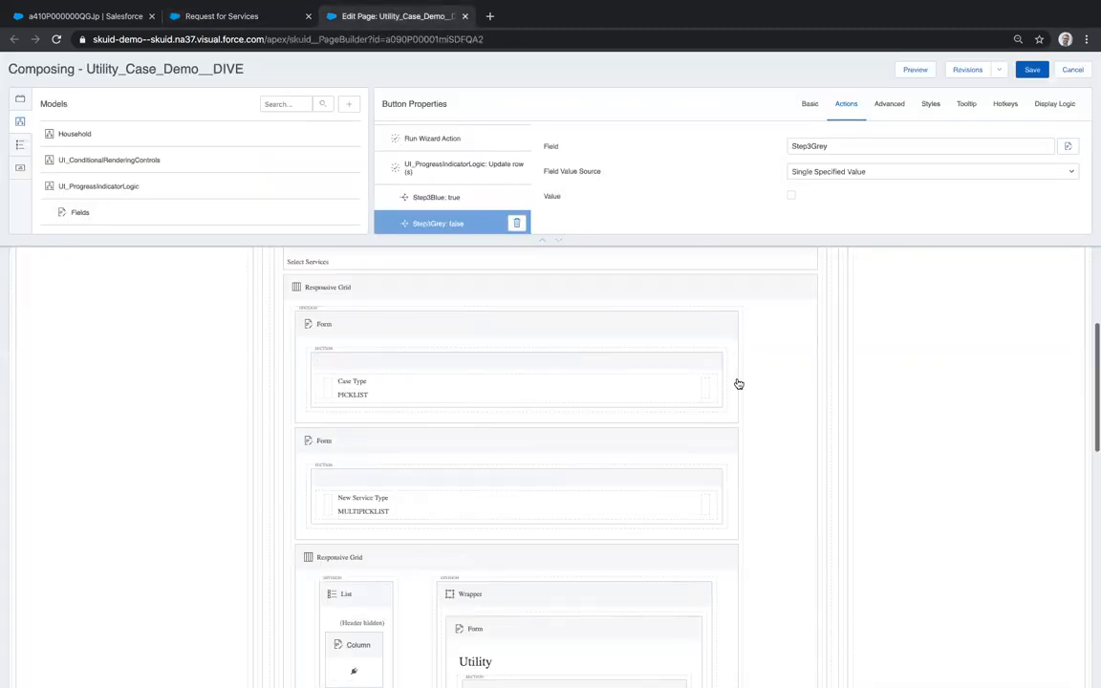
left_click(413, 357)
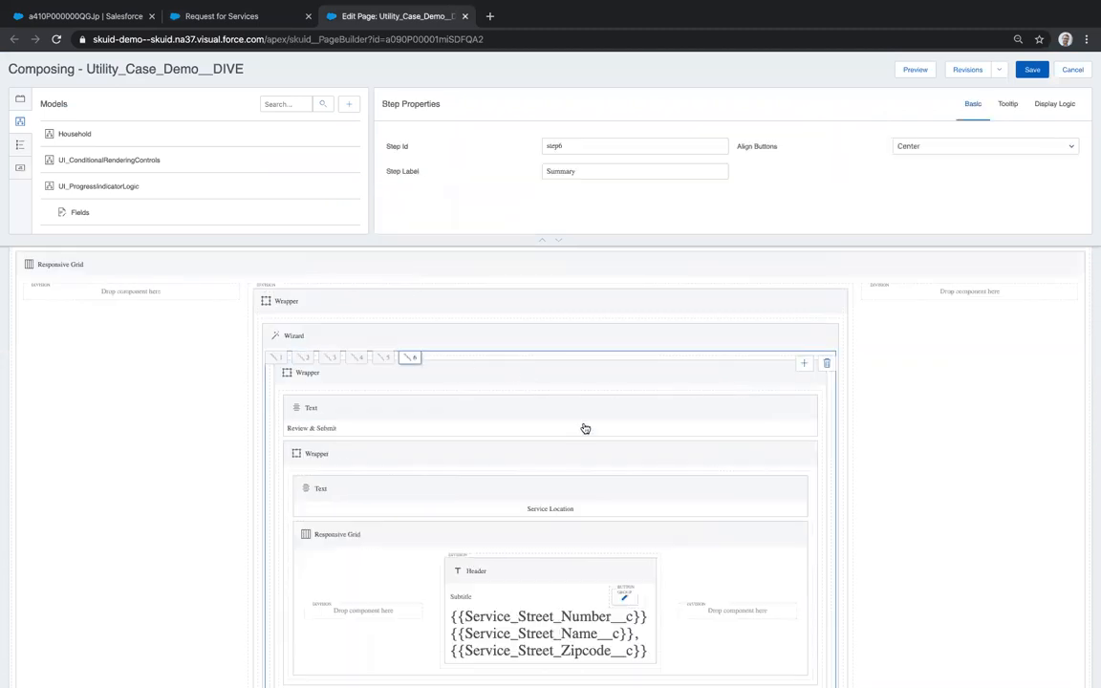
scroll(592, 496, "down", 1)
scroll(593, 496, "down", 5)
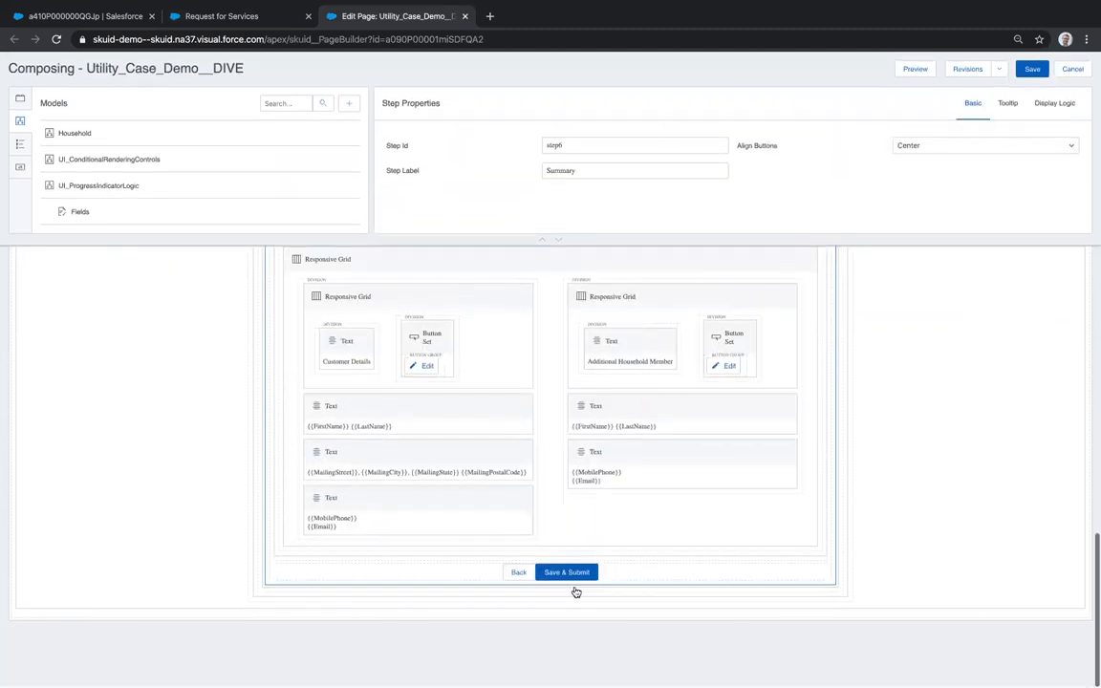
left_click(576, 579)
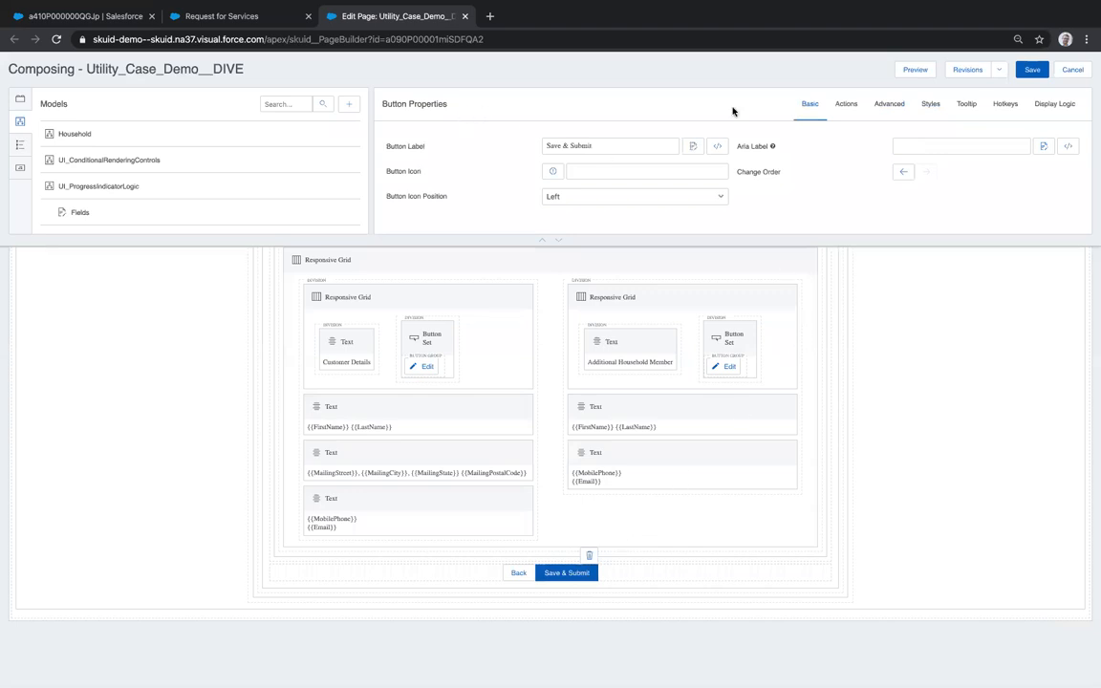
- Expand its action list and inspect the Household name '{{$Model.Applicant.data.0.LastName}} Household'
left_click(847, 107)
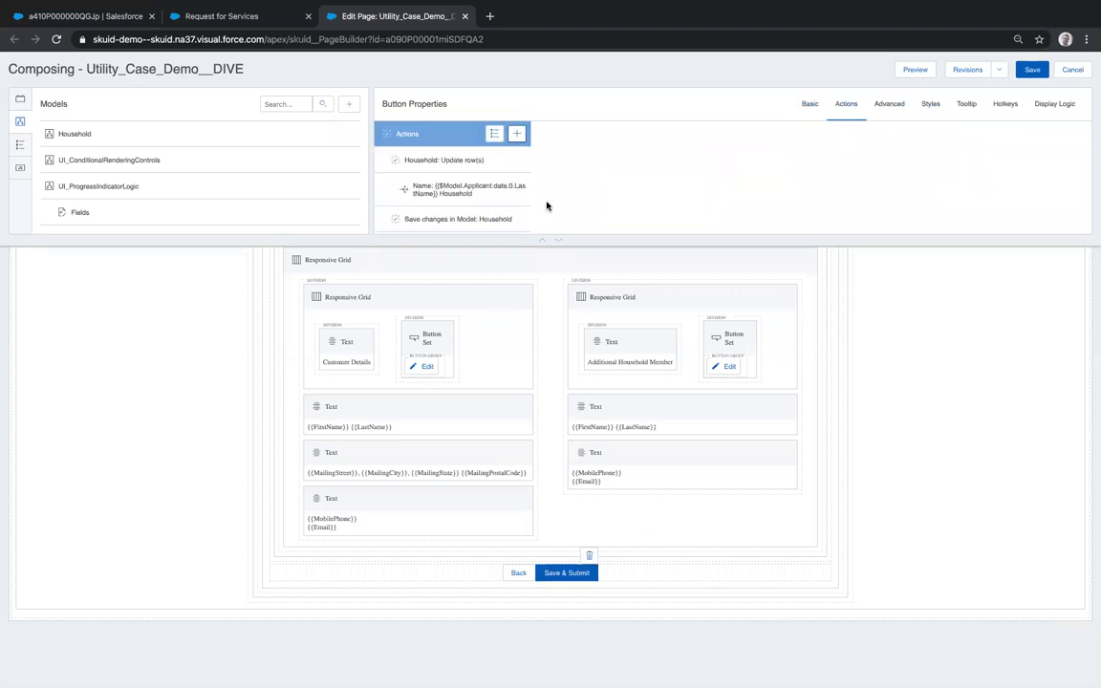
left_click(549, 240)
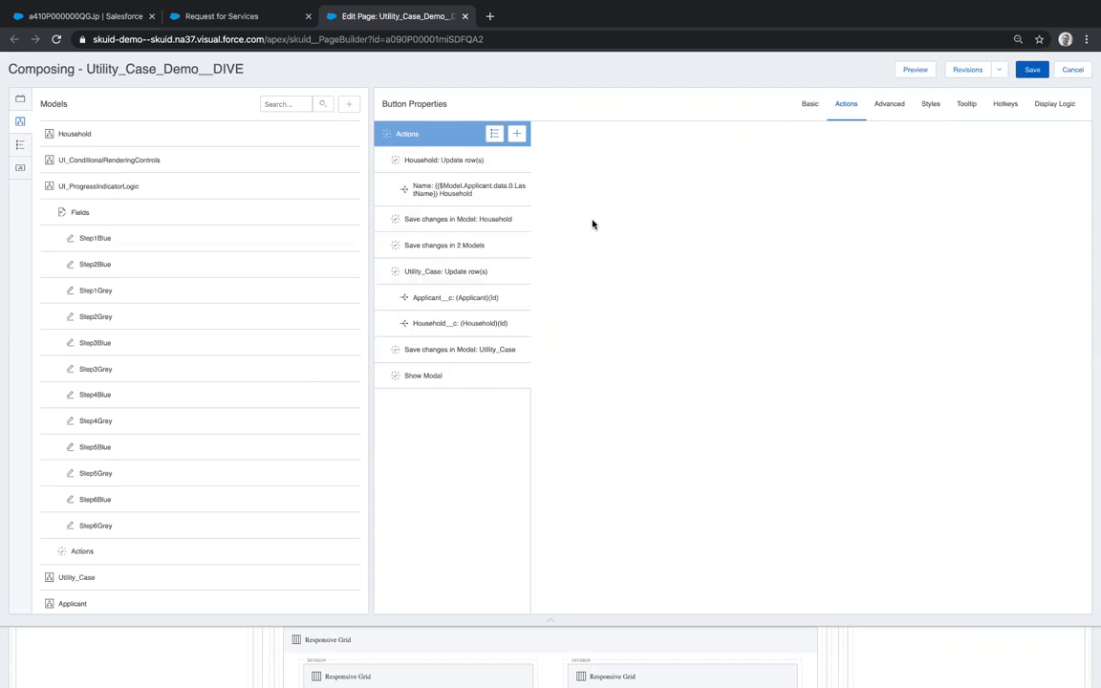
left_click(501, 161)
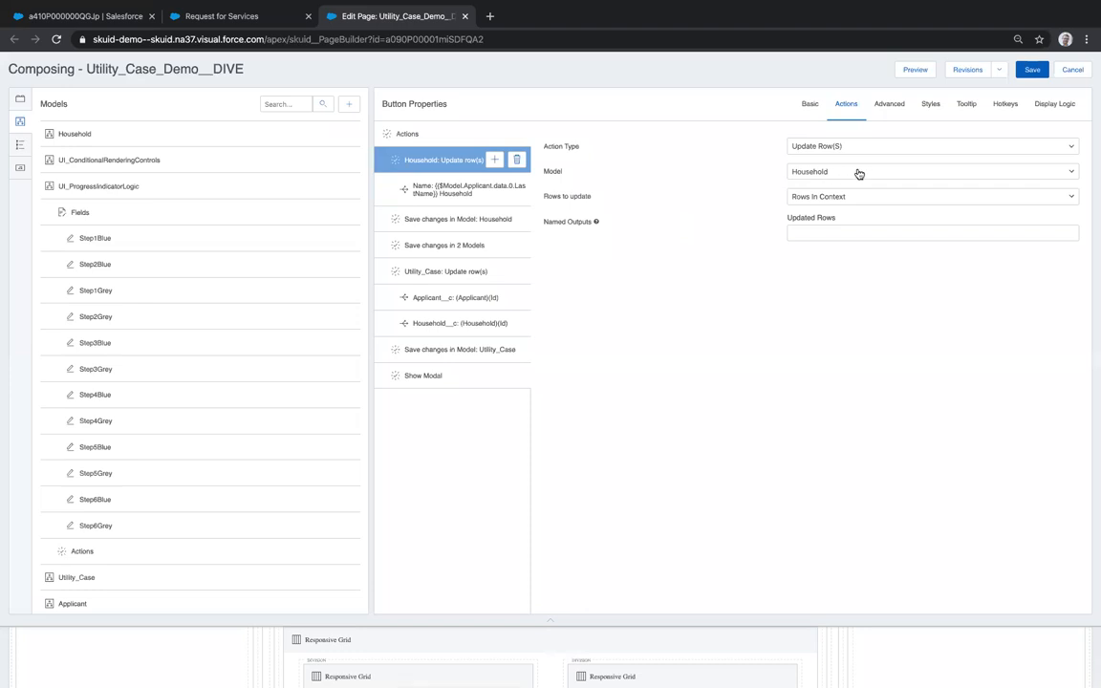
left_click(406, 187)
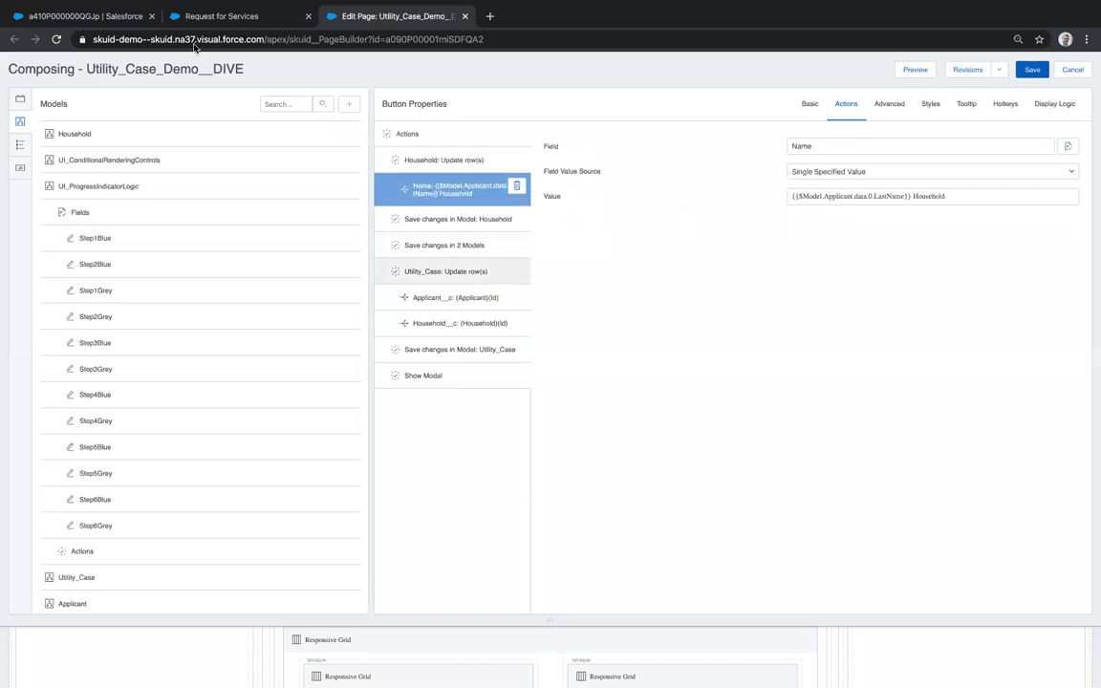
left_click(82, 44)
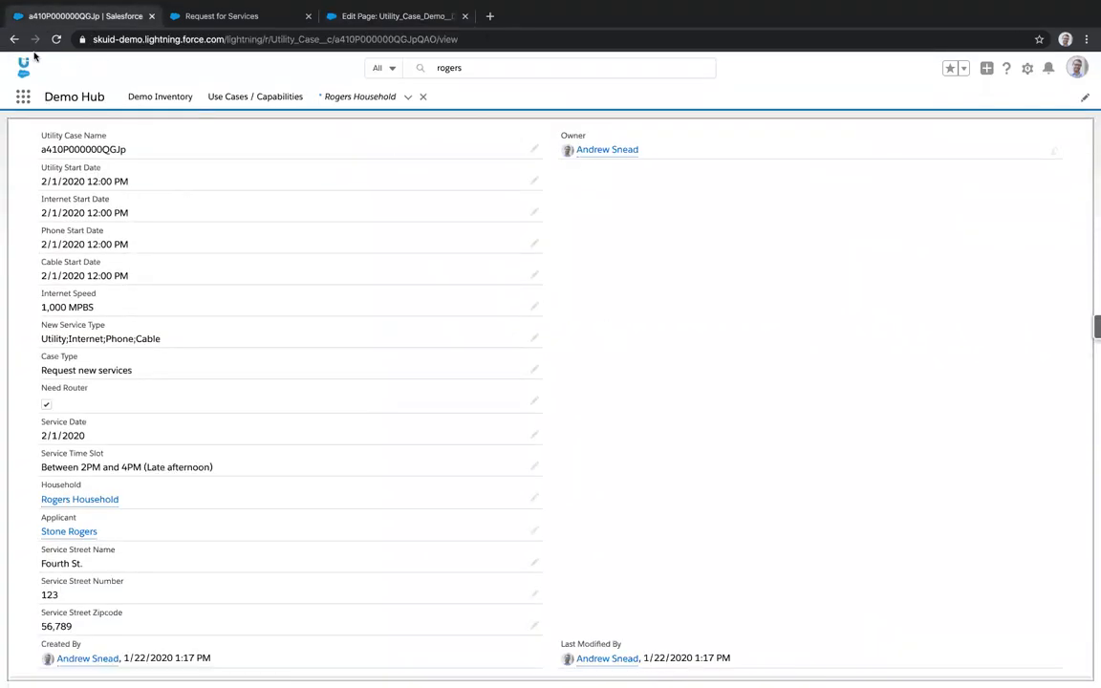
left_click(13, 39)
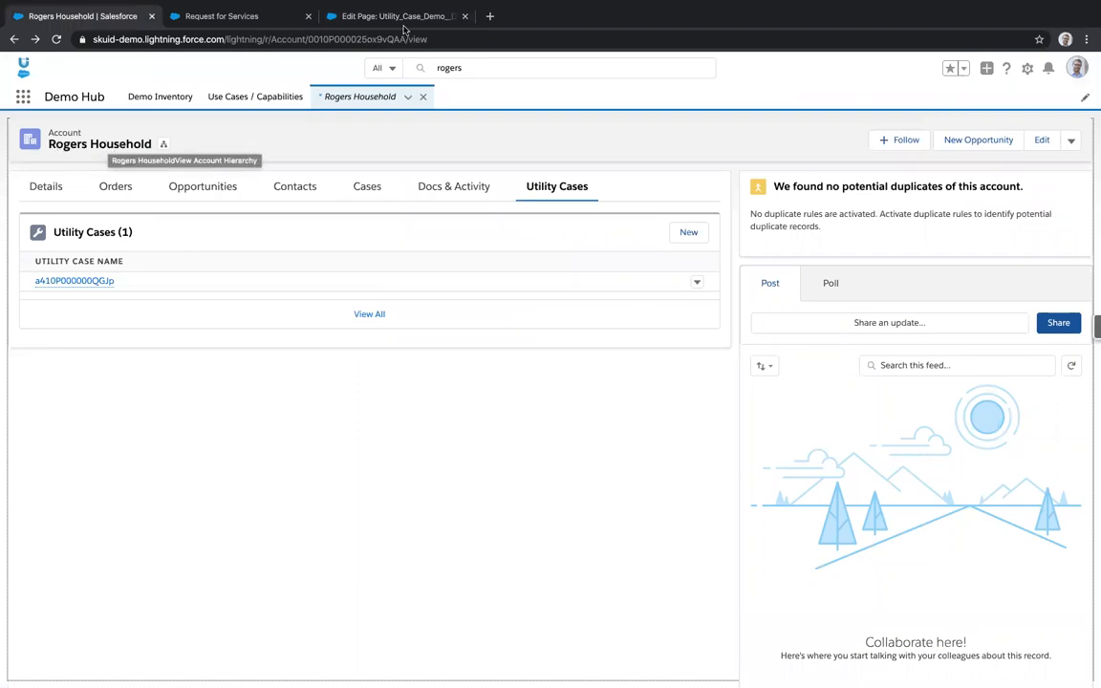
key("ctrl+shift+Tab")
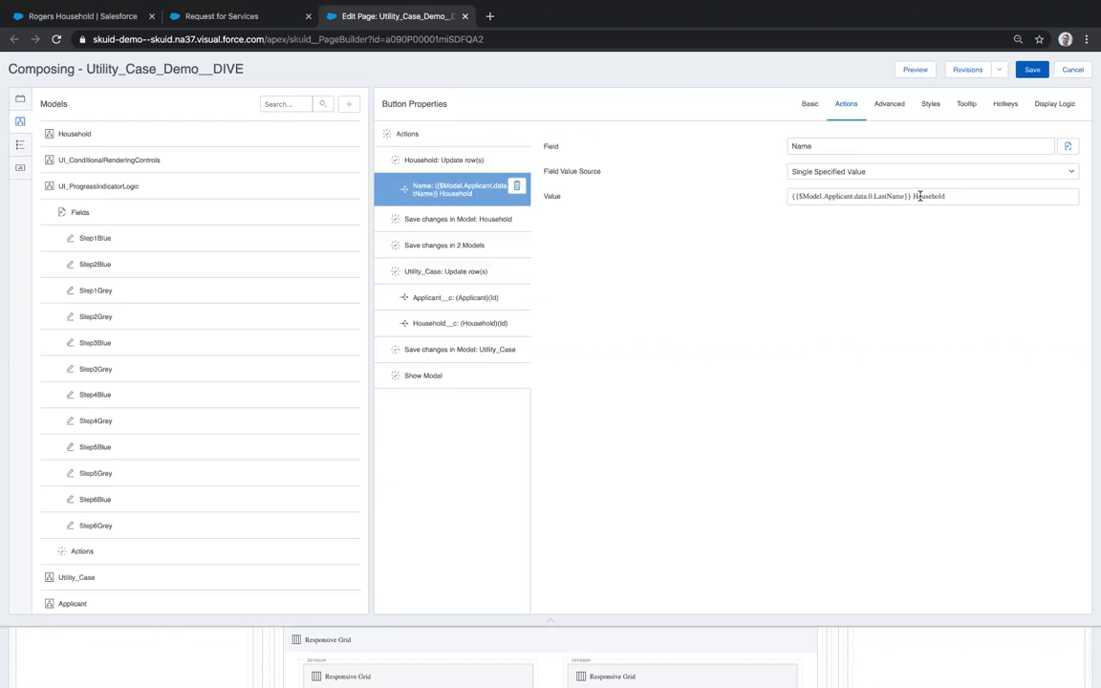
- Inspect Save Household, Save 2 Models, Utility_Case's Applicant__c/Household__c updates, Save Utility_Case, and Show Modal
left_click(443, 219)
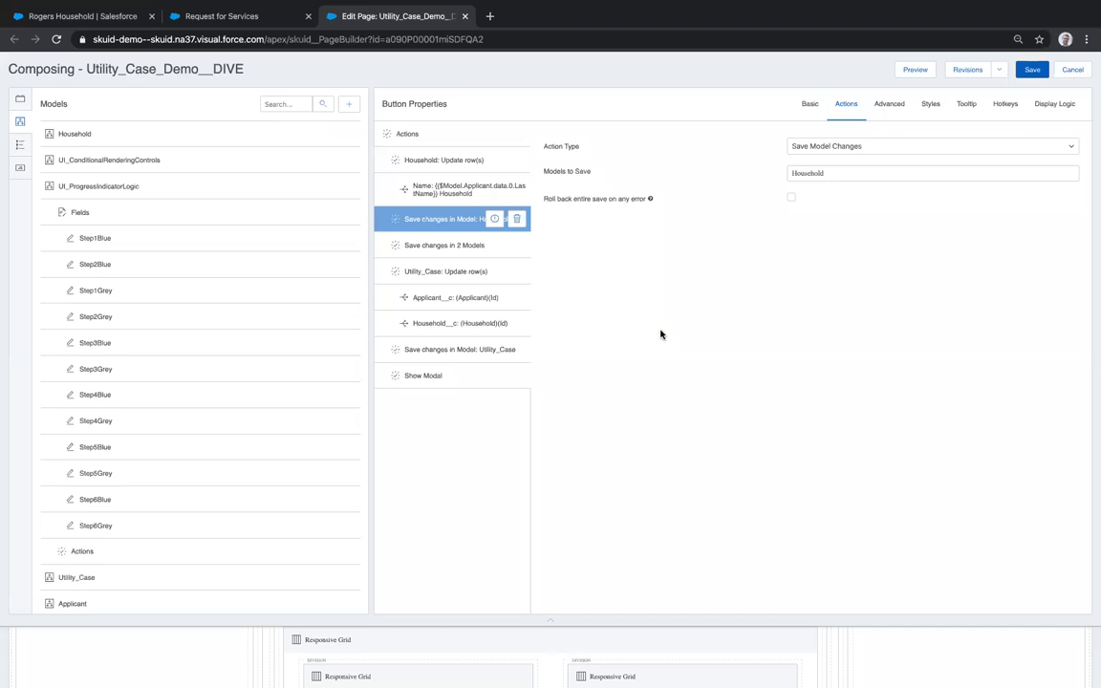
left_click(427, 248)
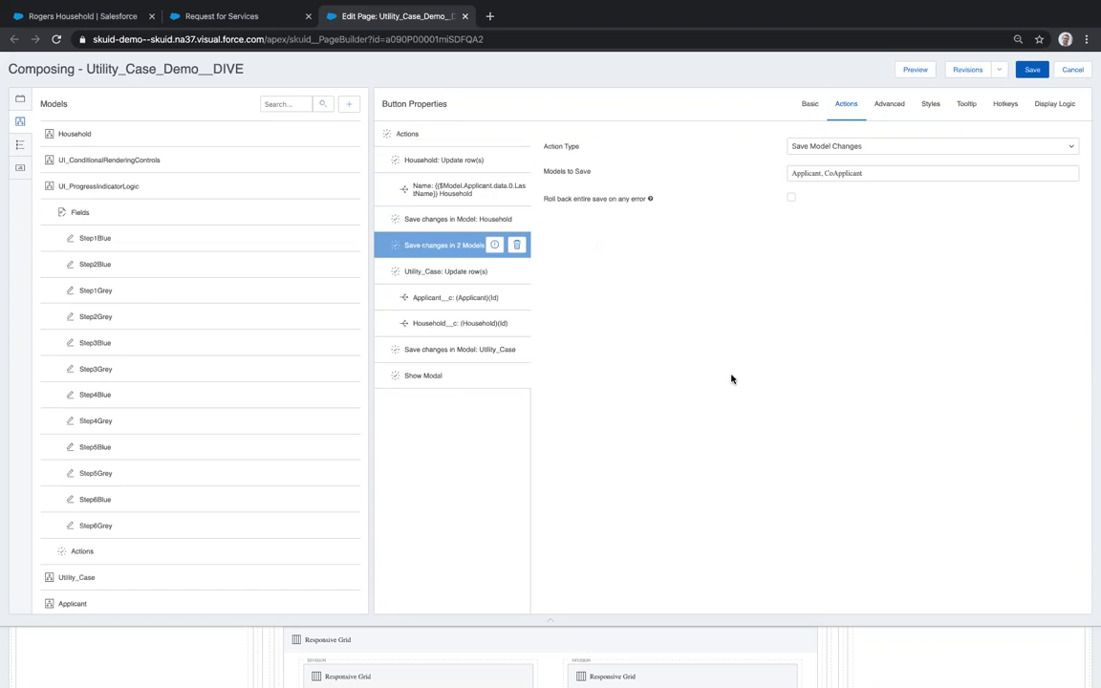
left_click(459, 276)
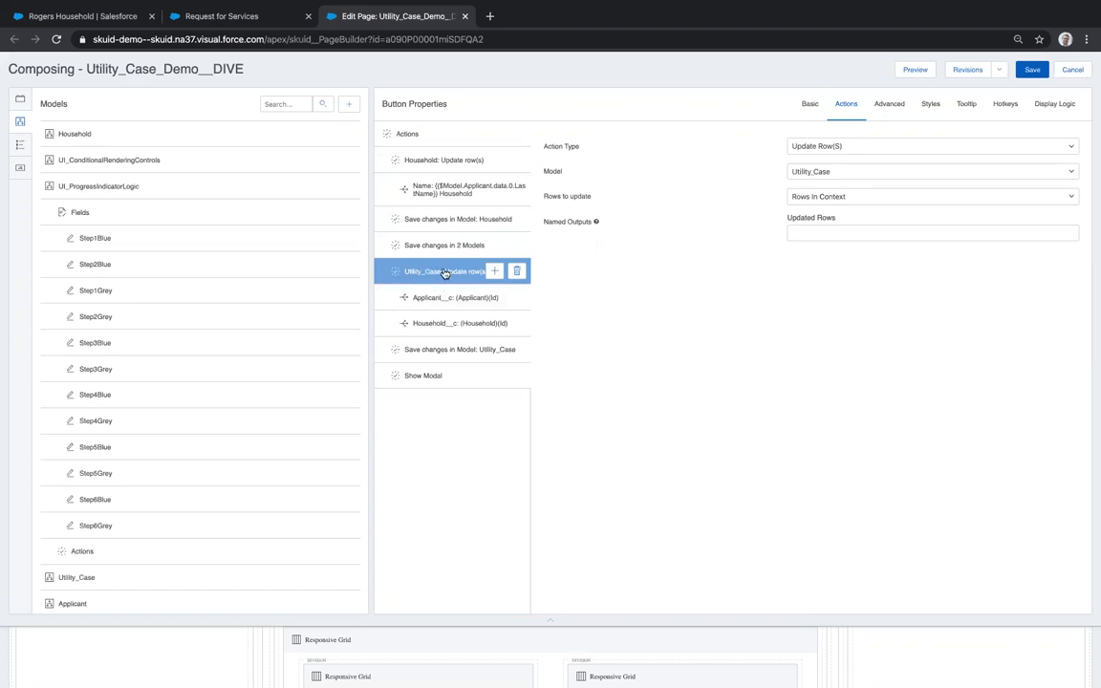
left_click(423, 299)
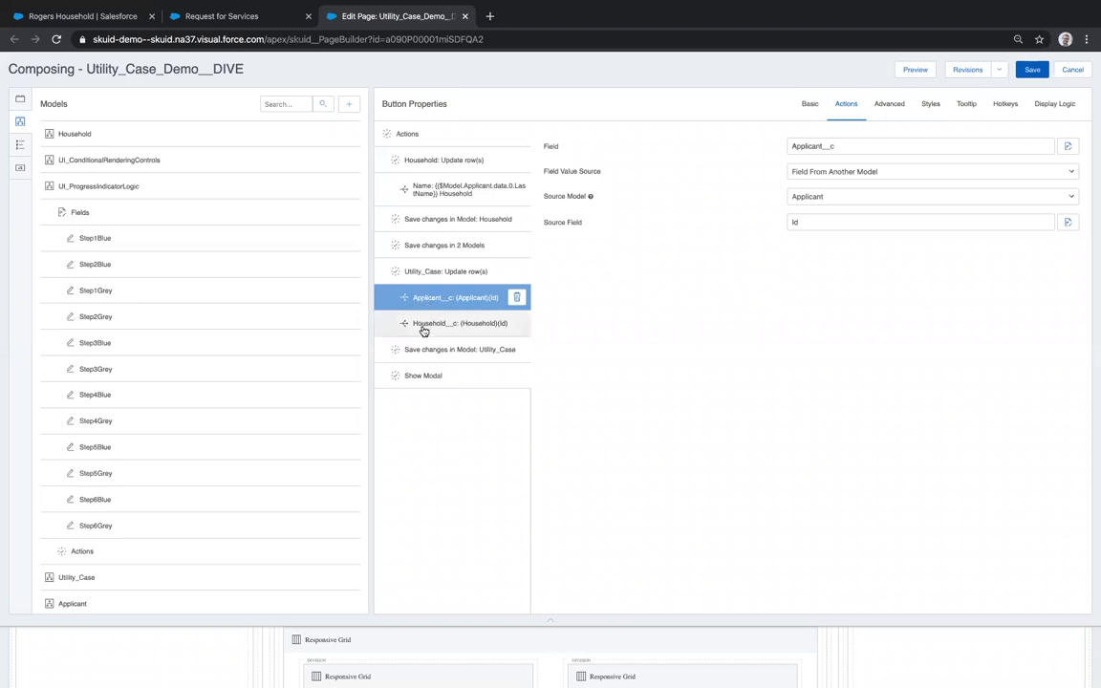
left_click(423, 327)
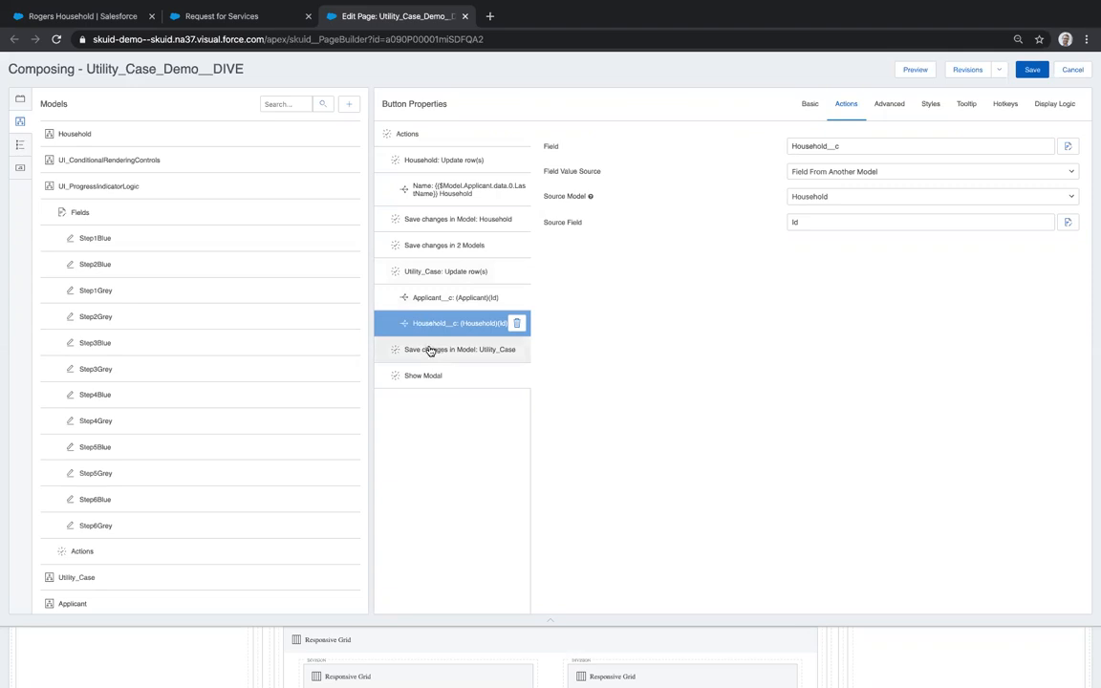
left_click(430, 350)
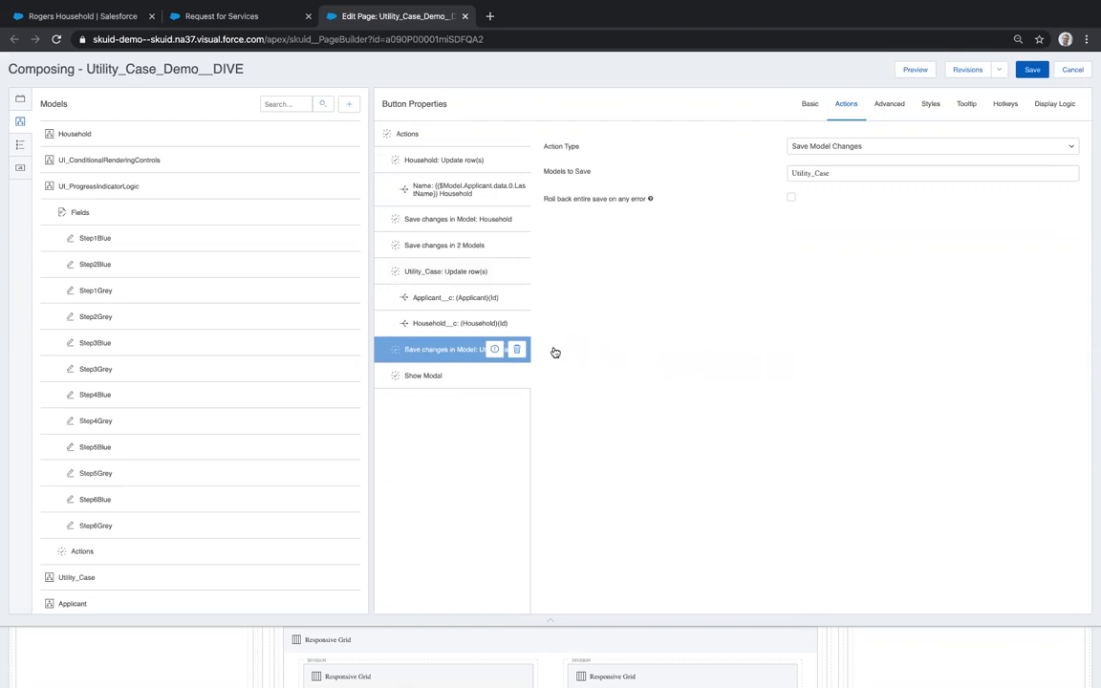
left_click(423, 376)
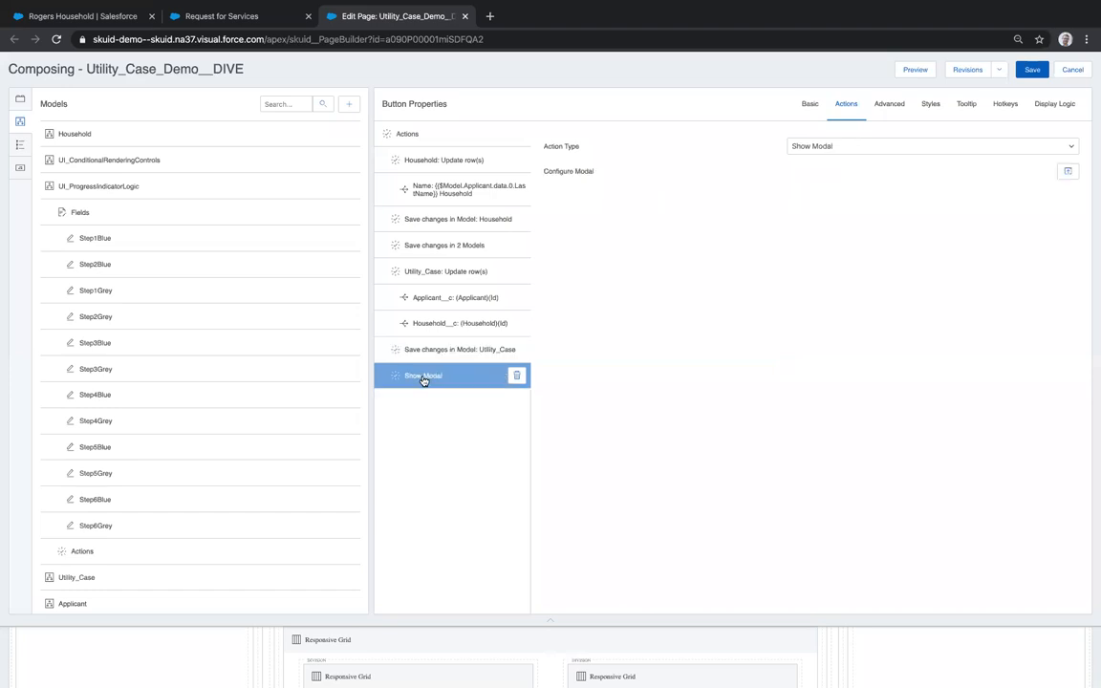
- Preview the 'Submitted successfully!' modal, close it, and reselect the Save & Submit button
left_click(1067, 172)
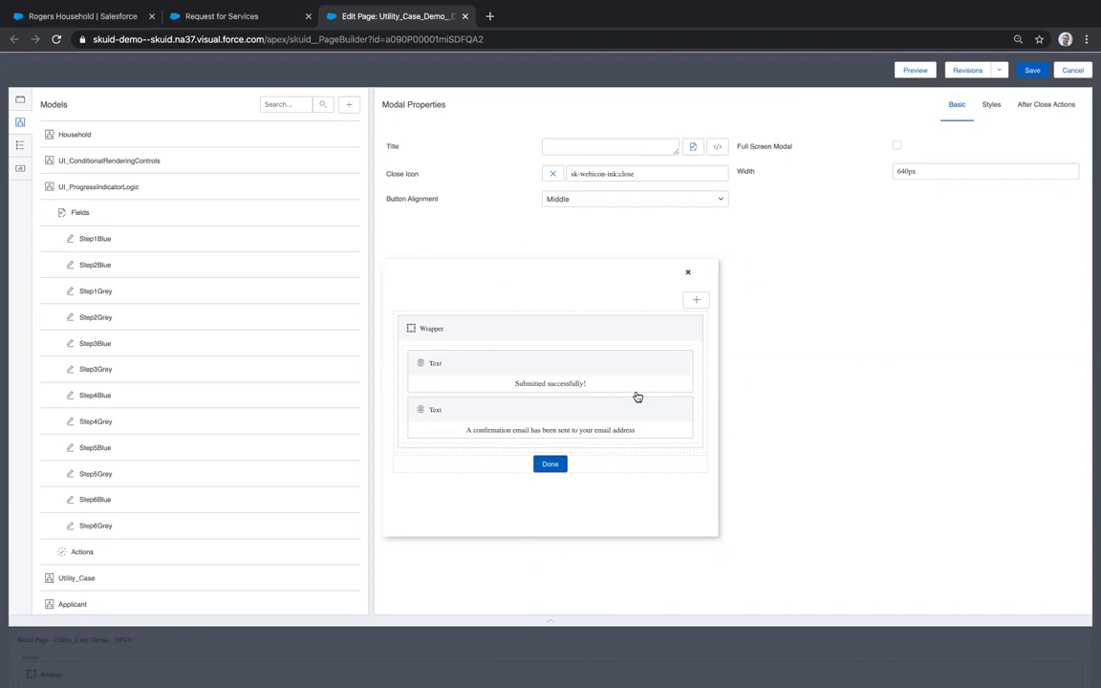
left_click(687, 275)
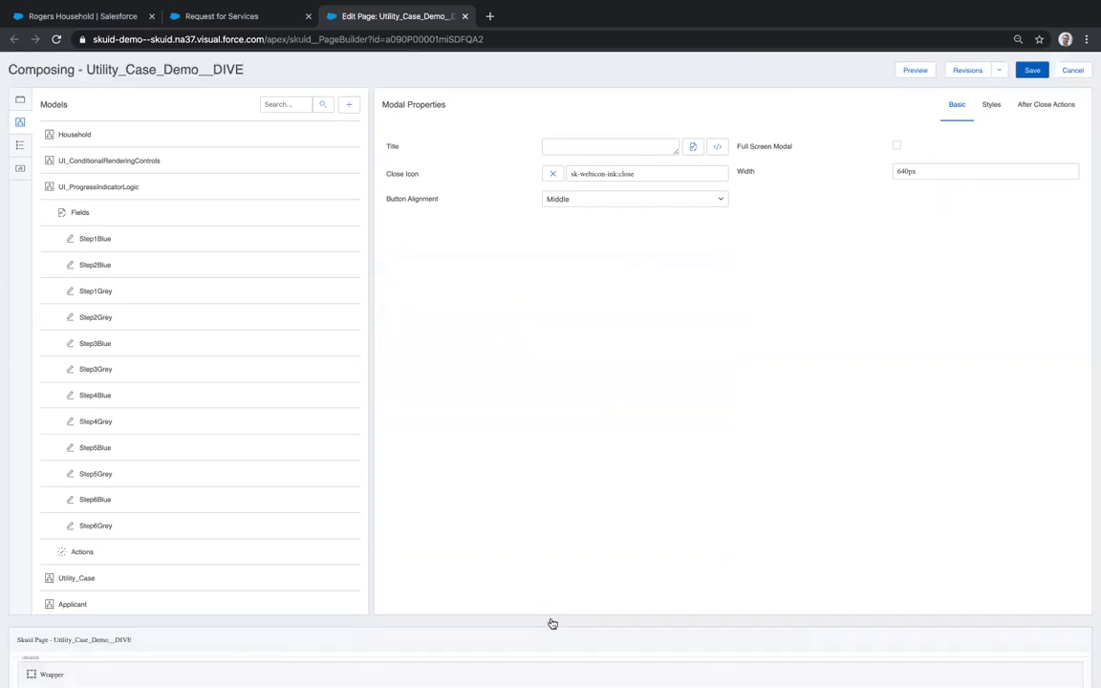
scroll(560, 580, "down", 5)
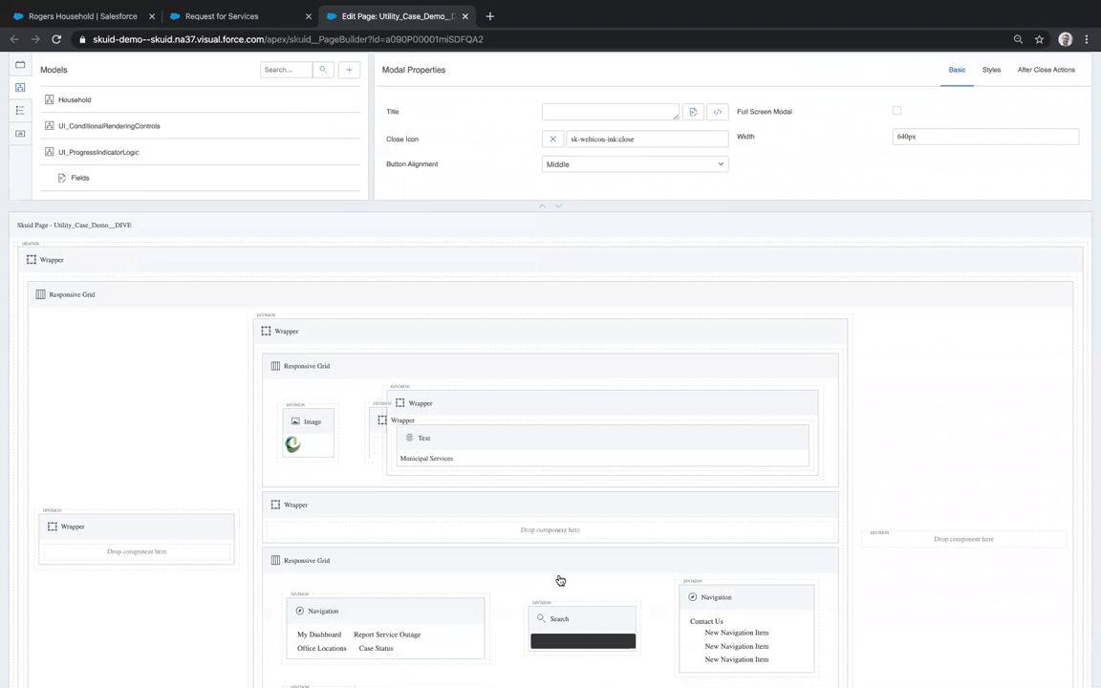
scroll(560, 580, "down", 5)
left_click(564, 570)
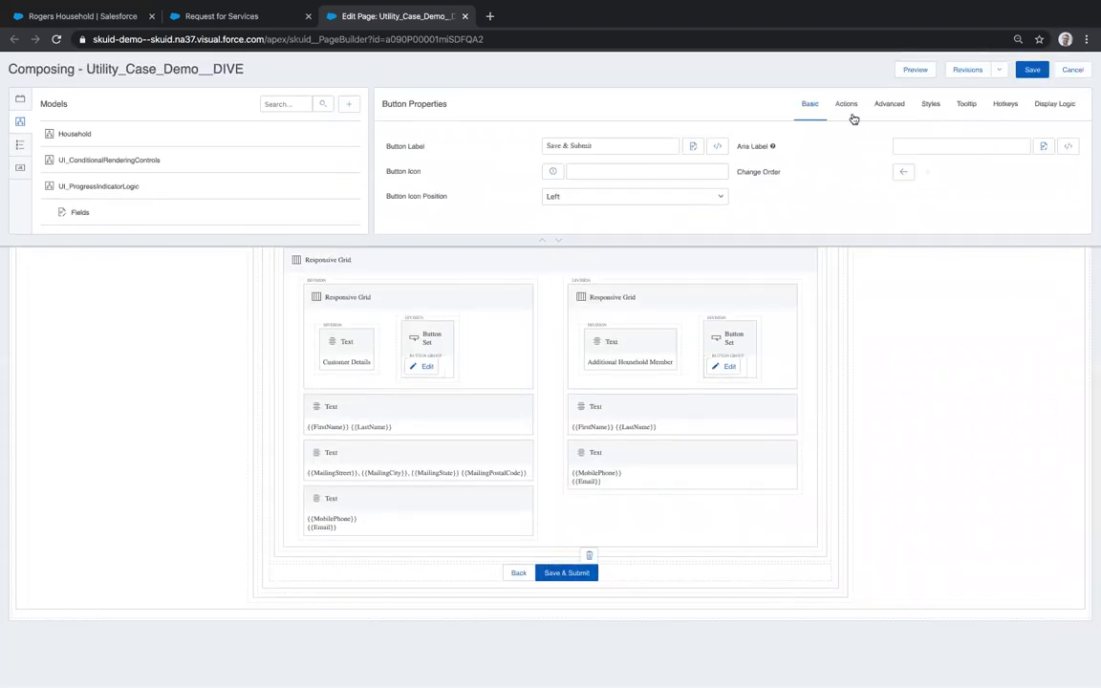
- Expand the panel to review Save & Submit's full action list, then shrink it back
left_click(846, 105)
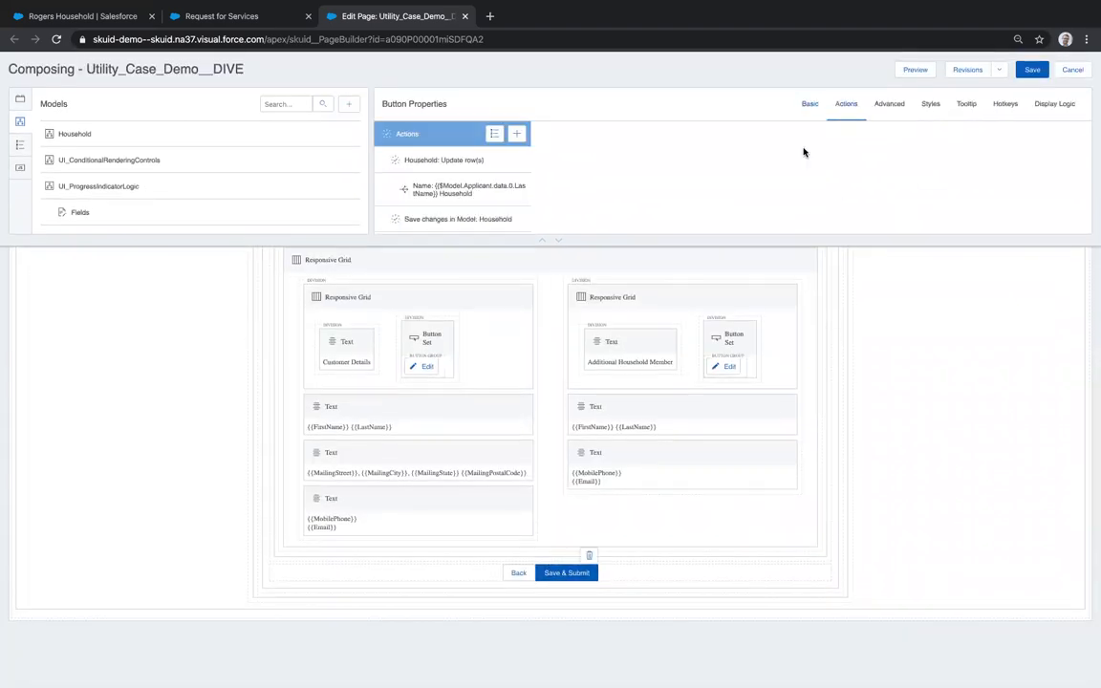
left_click(558, 240)
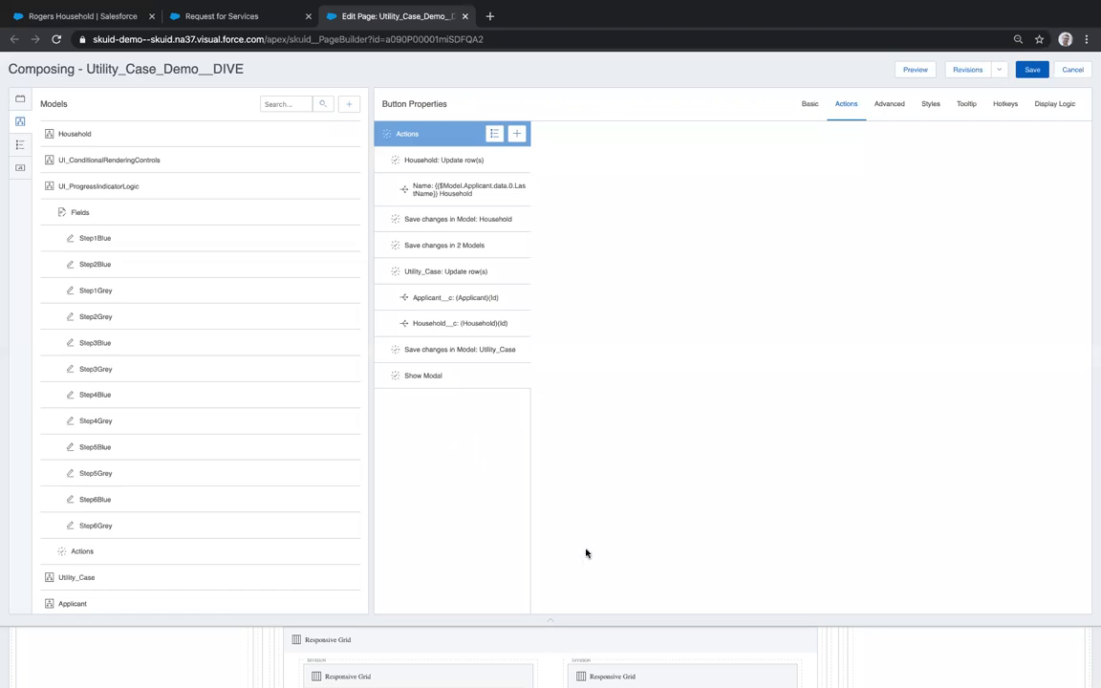
left_click(554, 622)
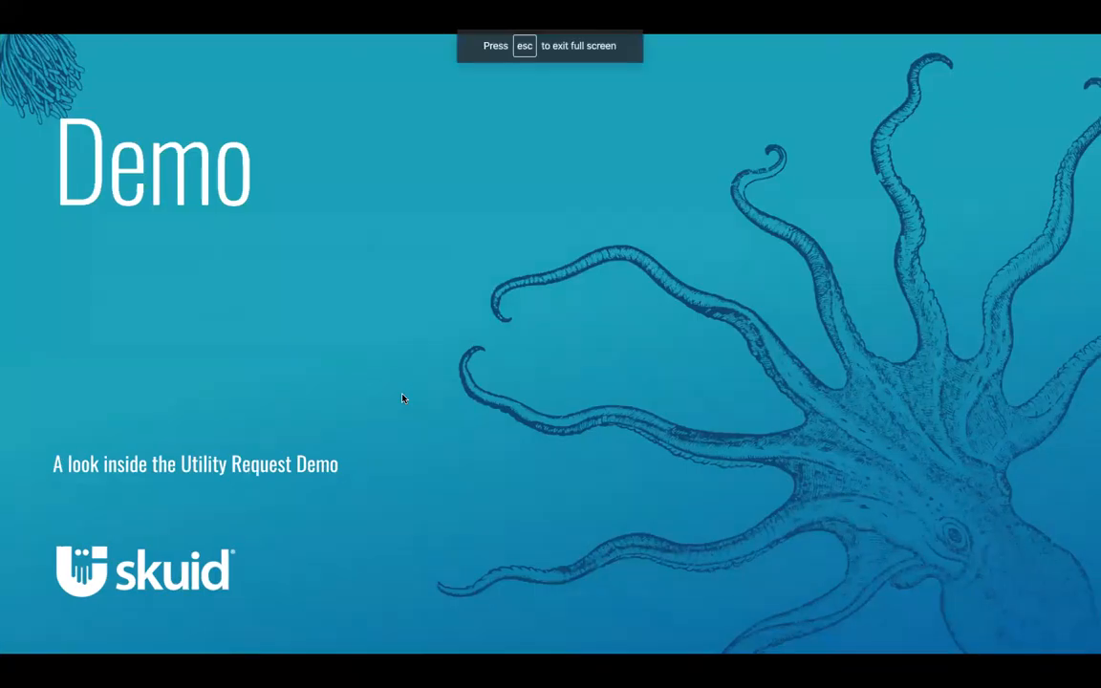
- Advance the slideshow from Summary of Key Features to the Success Story slide about 40,000 financial-aid applicants
key("Right")
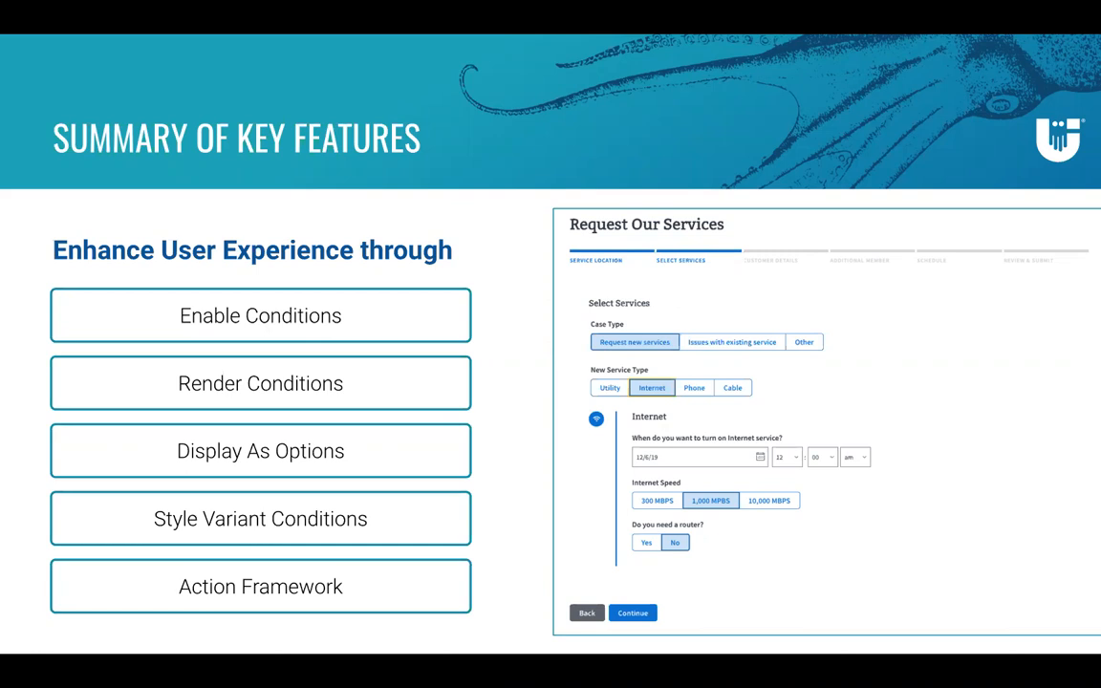
key("Right")
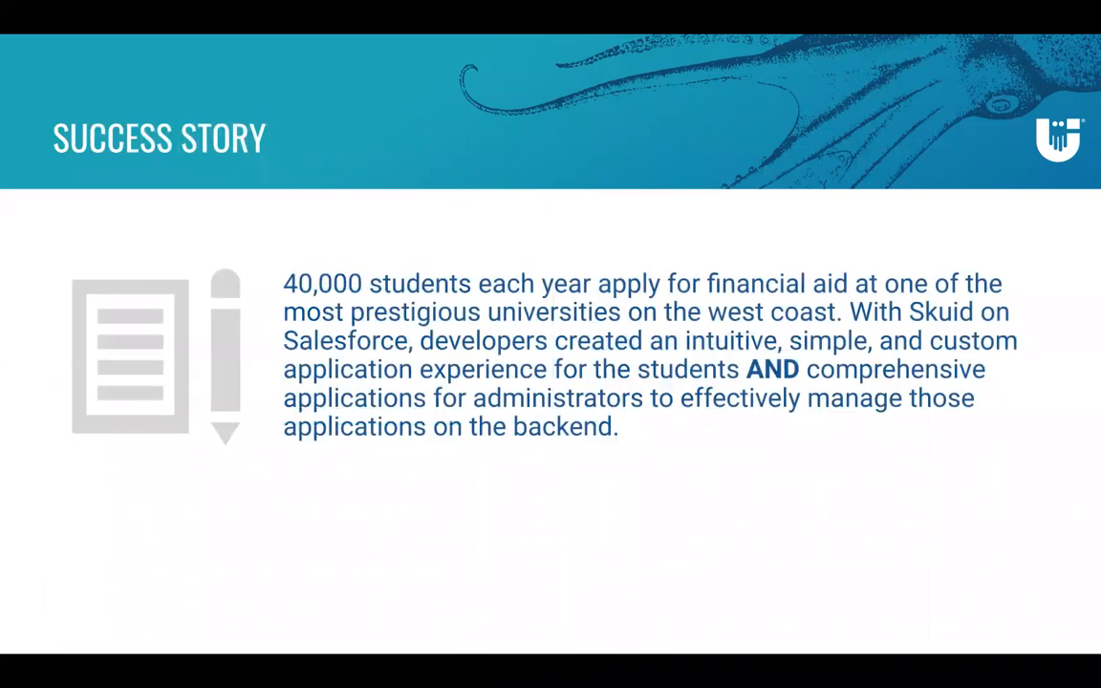